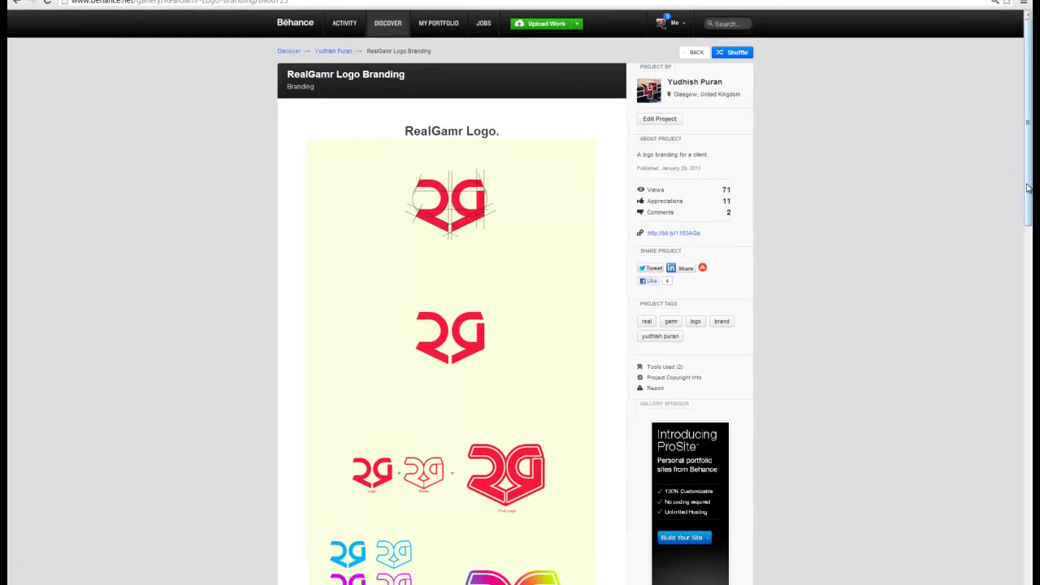
Step: Look through the RealGamr Logo Branding project page, from the construction sketch to the circular badge version
left_click_drag(1035, 203, 831, 190)
scroll(494, 441, "down", 5)
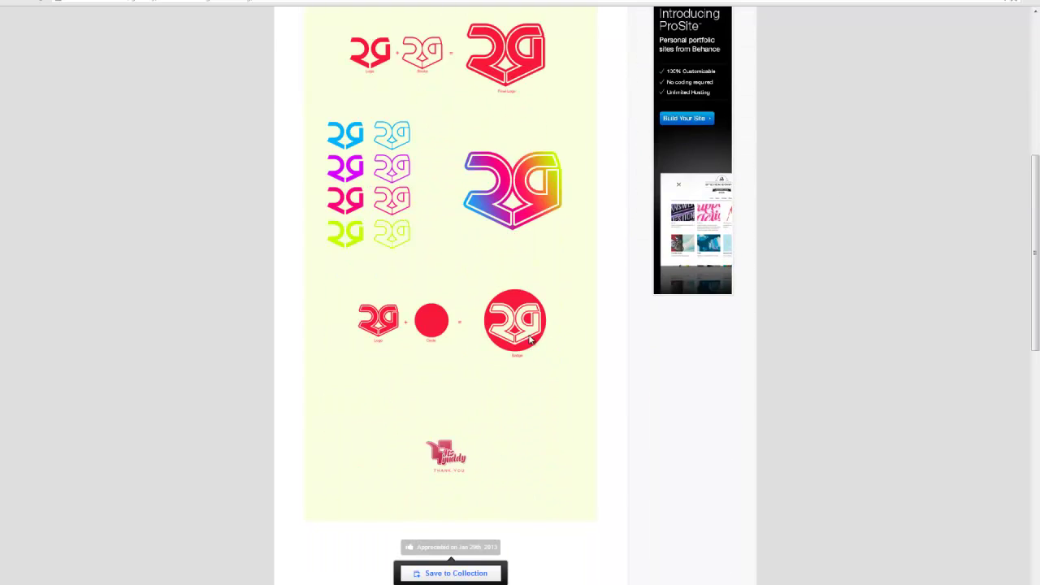
scroll(514, 453, "up", 4)
scroll(513, 452, "up", 1)
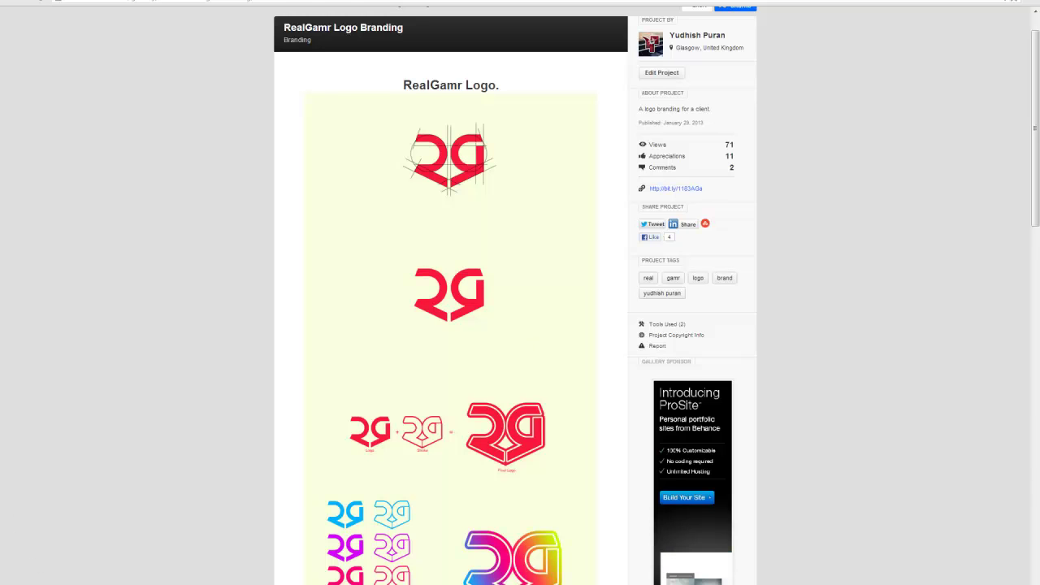
Step: Switch to the final.ai document in Illustrator and select the left letter shape of the RealGamr logo
mouse_move(168, 584)
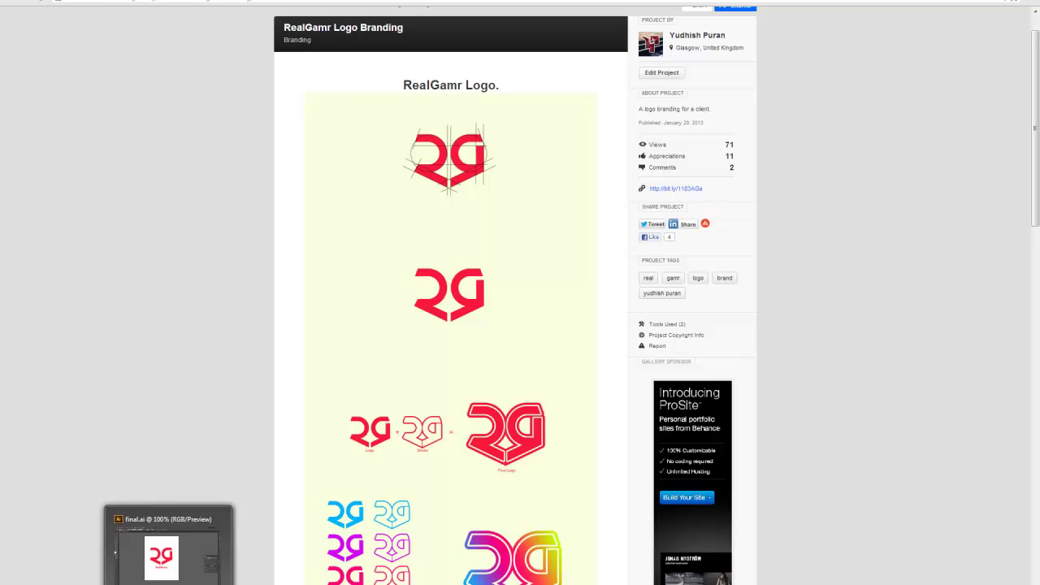
left_click(161, 557)
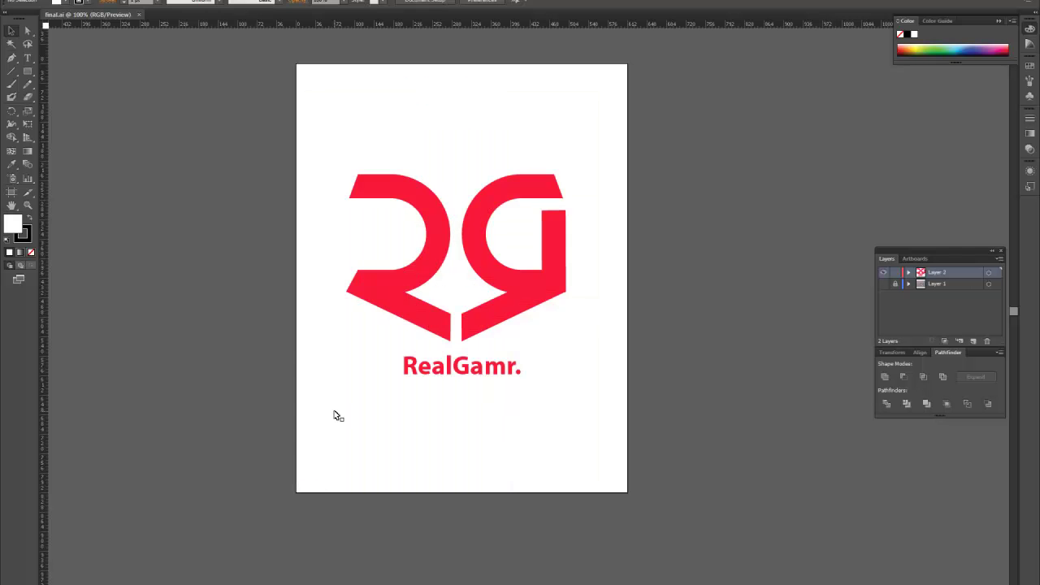
left_click(440, 257)
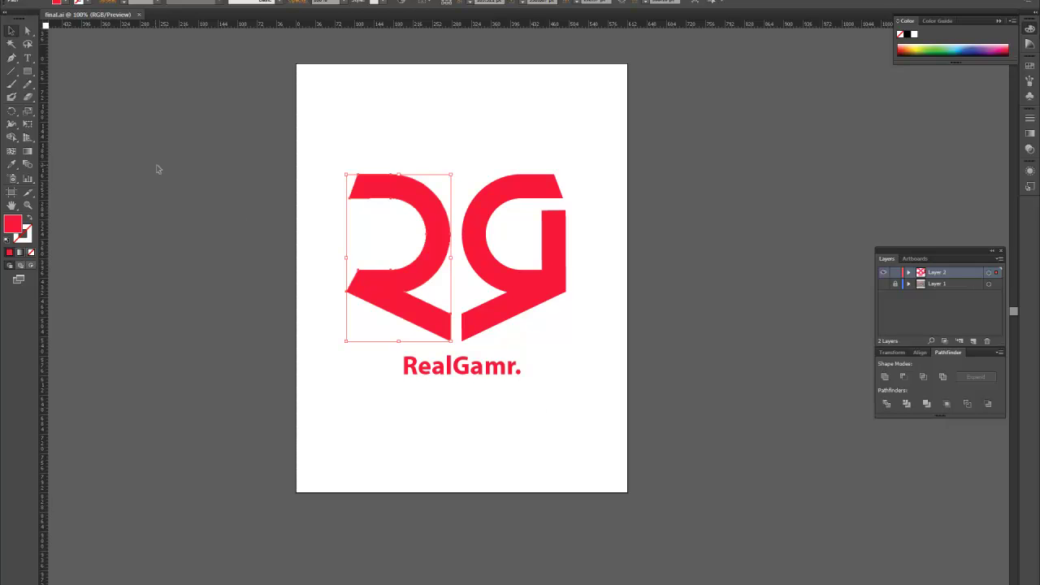
left_click(554, 340)
left_click(429, 253)
Step: Create a new blank document and return to the final.ai document
left_click(33, 0)
left_click(222, 45)
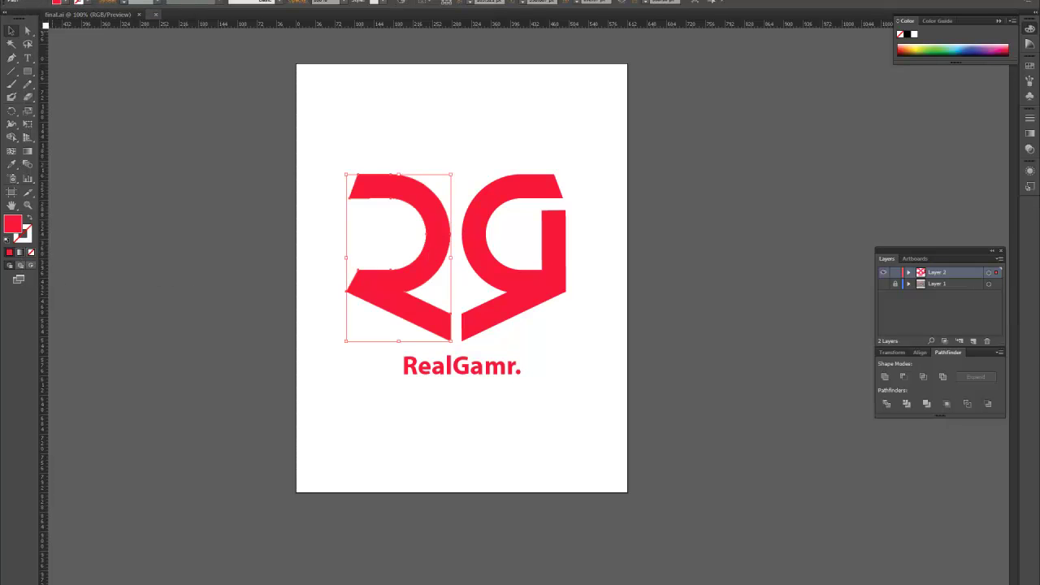
left_click(32, 2)
left_click(49, 18)
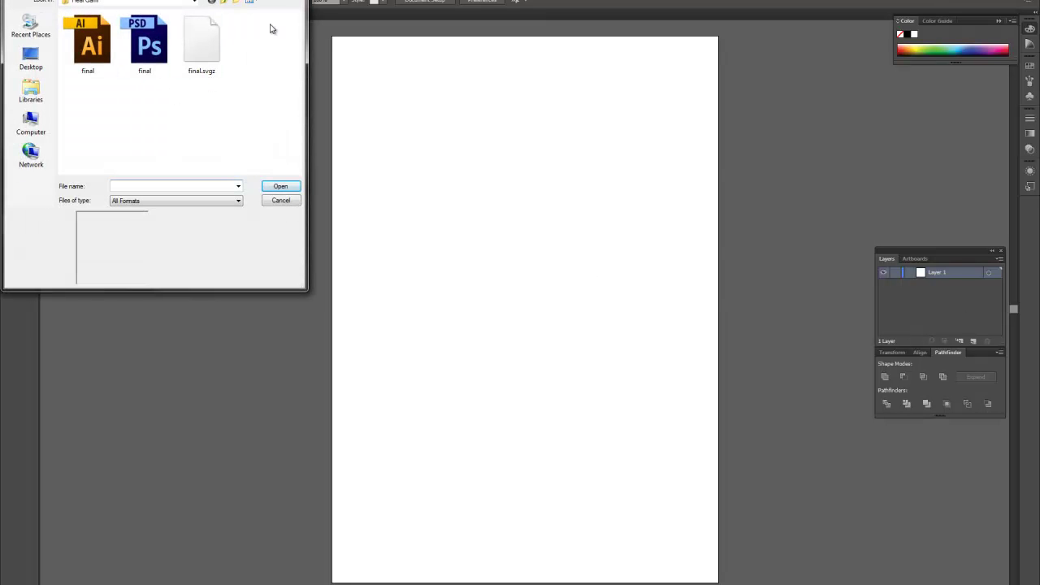
left_click(291, 1)
left_click(122, 14)
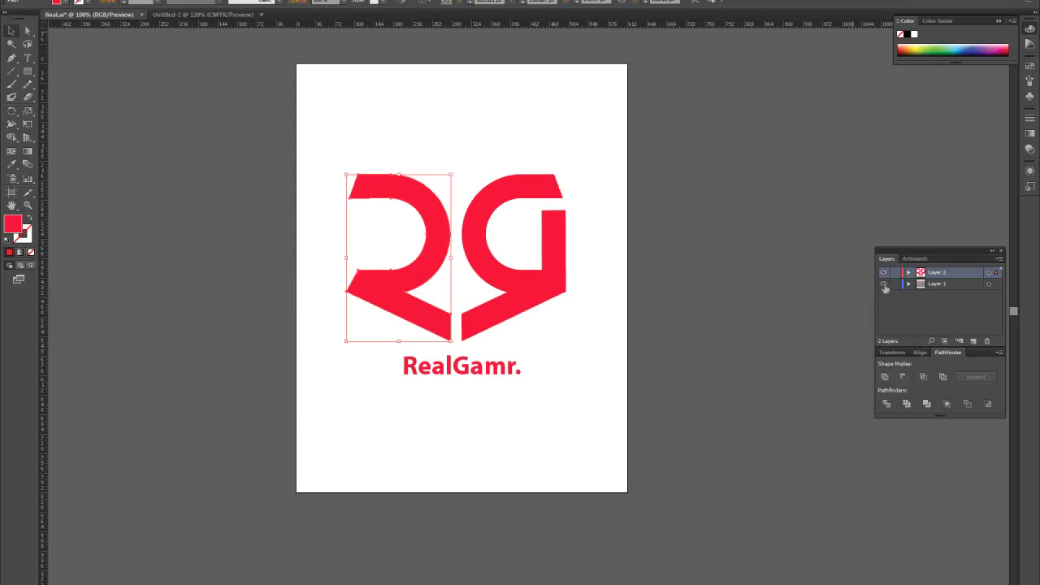
Step: Show Layer 1 in final.ai and select the sketch photo behind the logo
left_click(883, 283)
left_click(599, 332)
mouse_move(599, 332)
left_mouse_down()
mouse_move(498, 281)
mouse_move(262, 47)
mouse_move(219, 18)
mouse_move(591, 324)
mouse_move(693, 355)
left_mouse_up()
left_click_drag(535, 298, 479, 295)
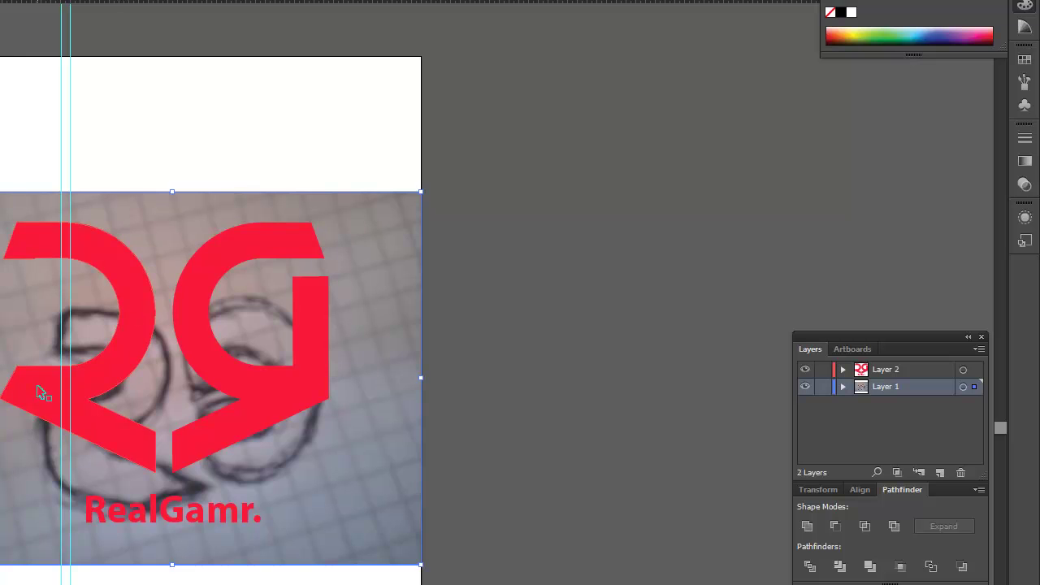
Step: Hide Layer 1 in final.ai, and lock the layer holding the sketch photo in the new document
left_click(821, 390)
left_click(820, 389)
left_click(803, 386)
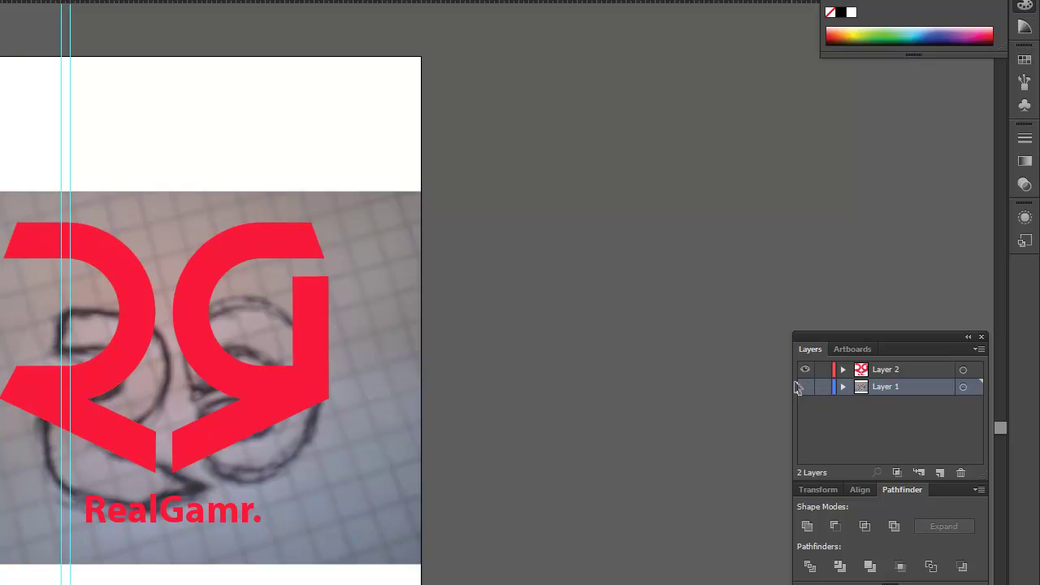
left_click(802, 386)
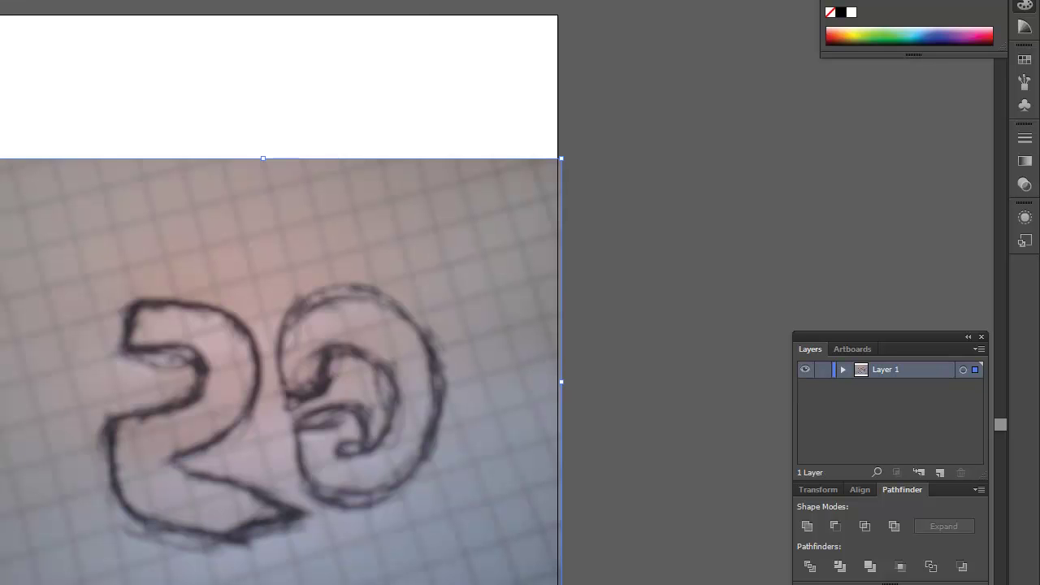
left_click(823, 371)
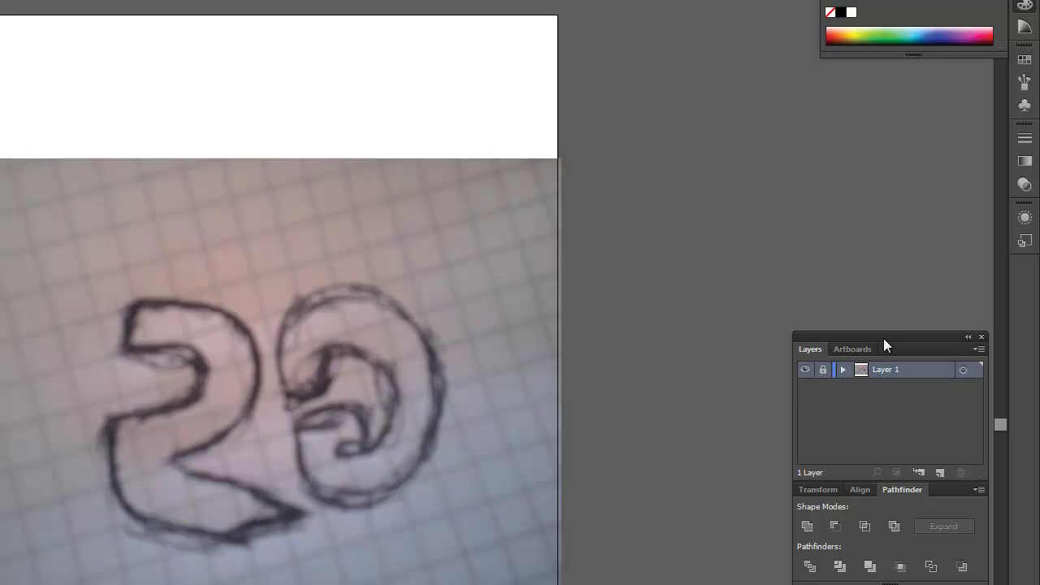
Step: Dock the floating Layers and Artboards group as icons in the side dock and expand it from there
left_click_drag(883, 338, 831, 235)
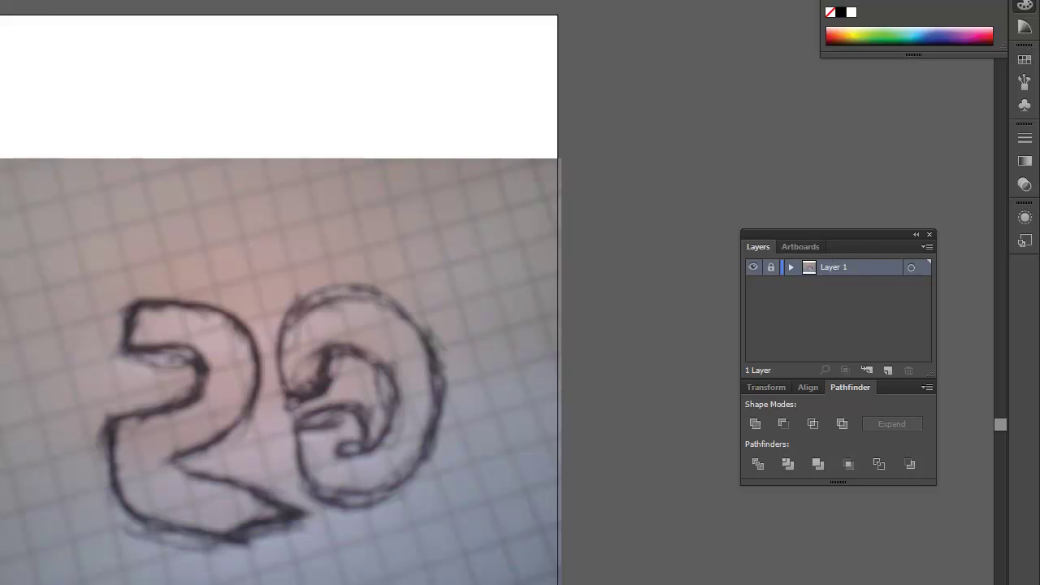
key("alt+w")
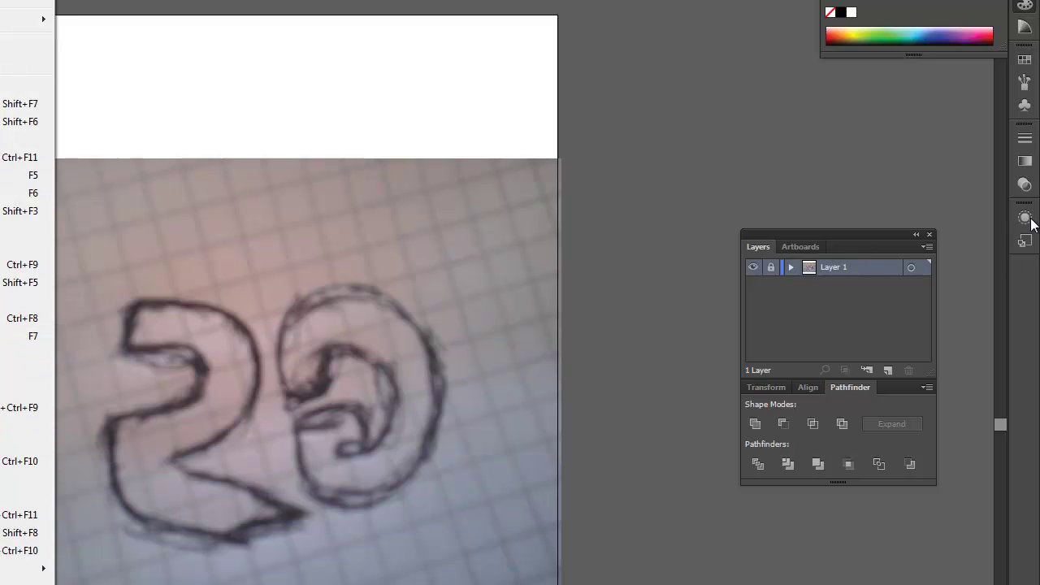
left_click(956, 321)
left_click_drag(887, 244, 1022, 272)
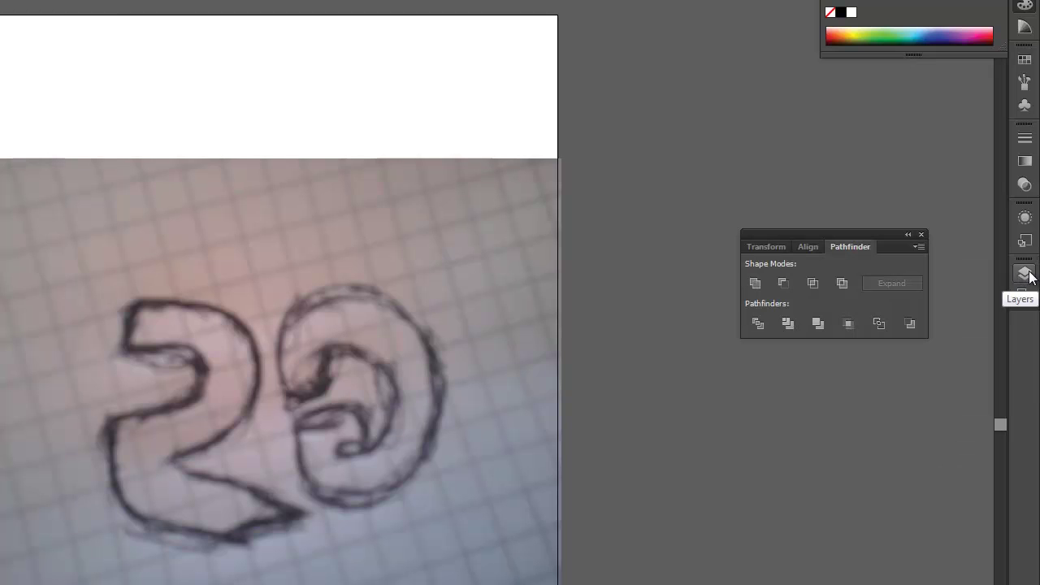
left_click(1025, 273)
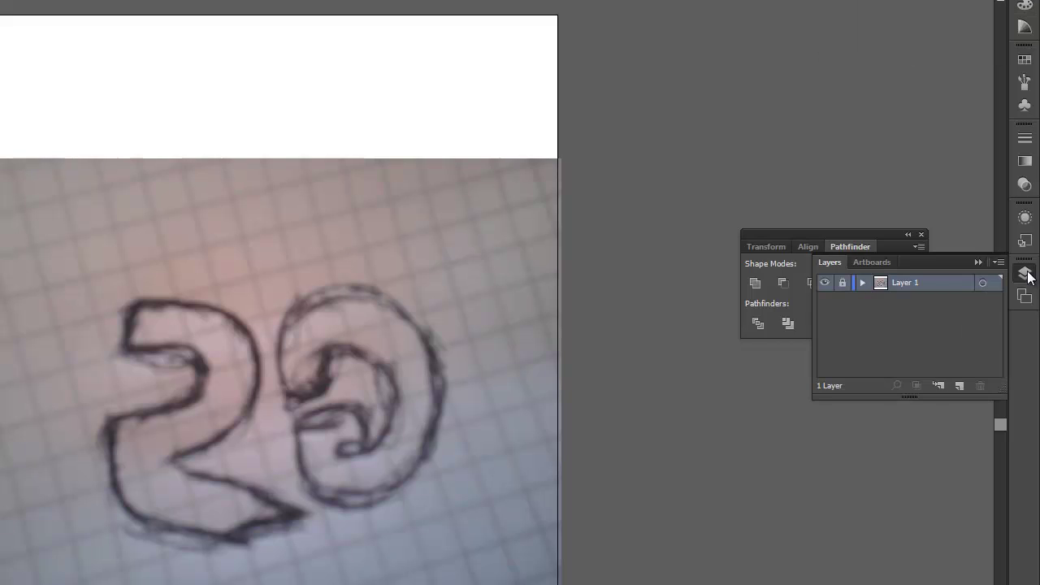
Step: Float the Layers group beside the artboard and attach the Pathfinder group beneath it
left_click_drag(964, 261, 826, 79)
key("alt+w")
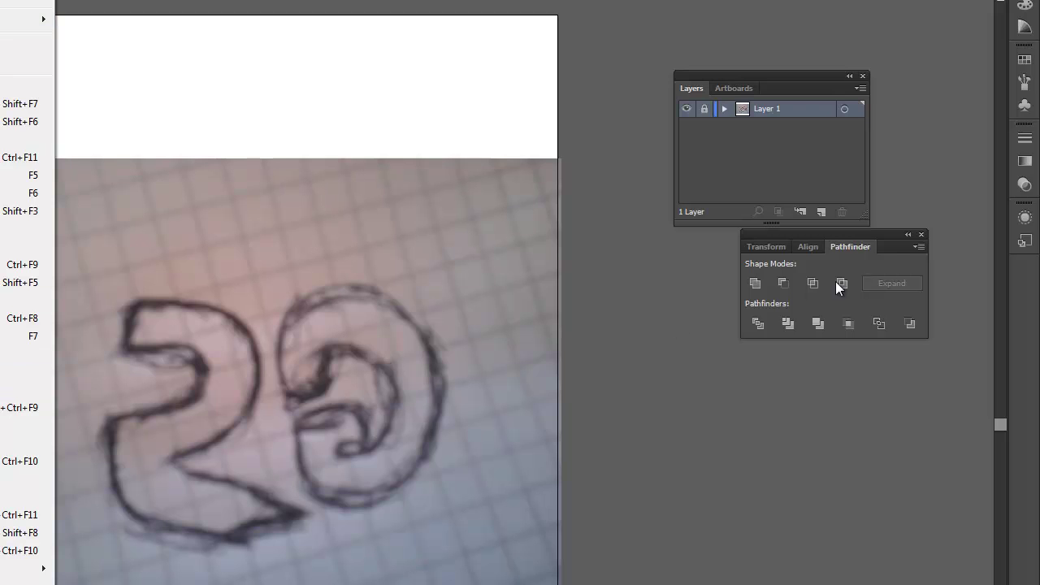
left_click_drag(887, 239, 824, 224)
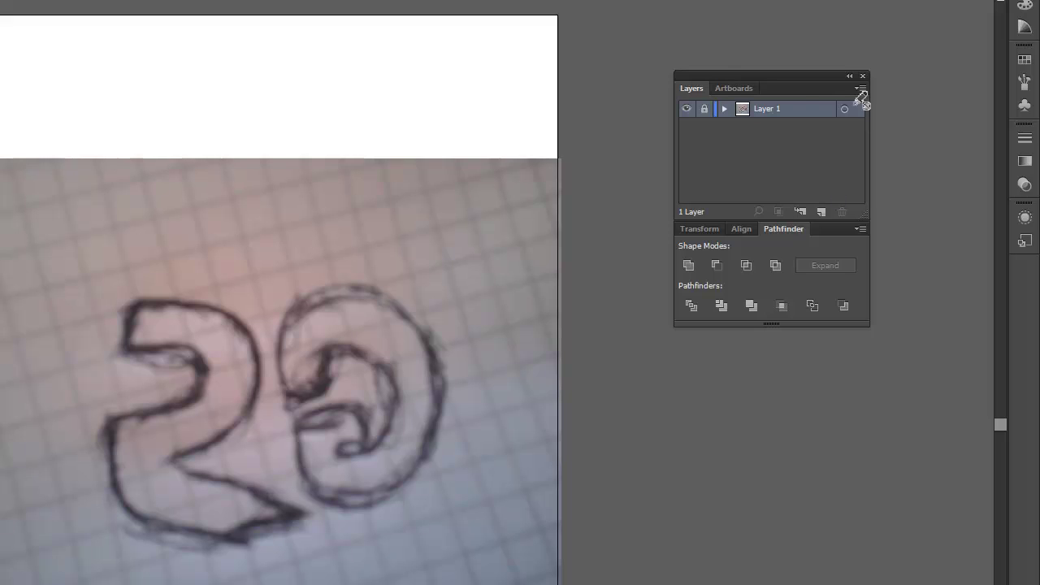
left_click_drag(805, 76, 820, 97)
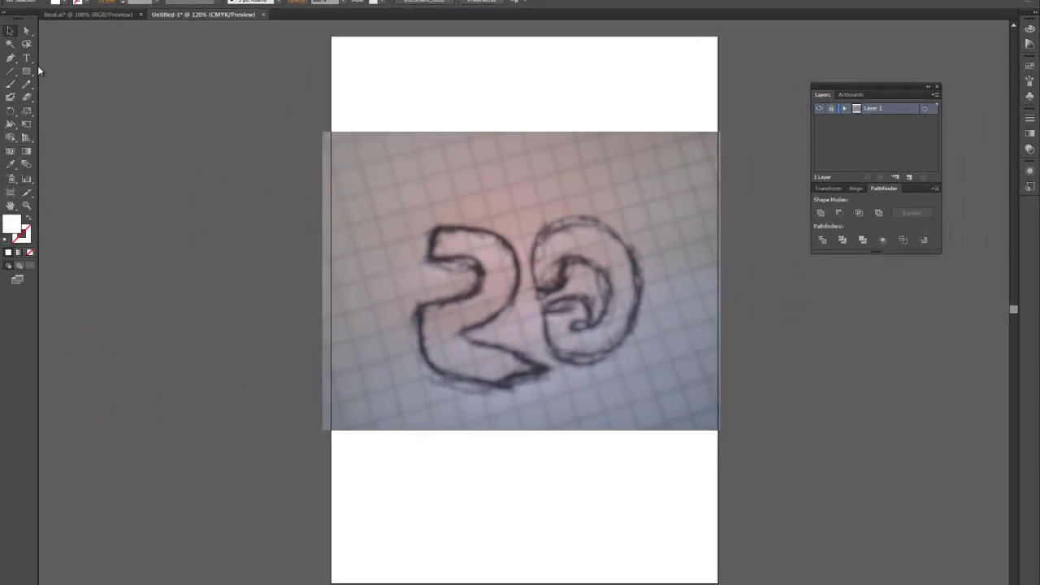
left_click(28, 72)
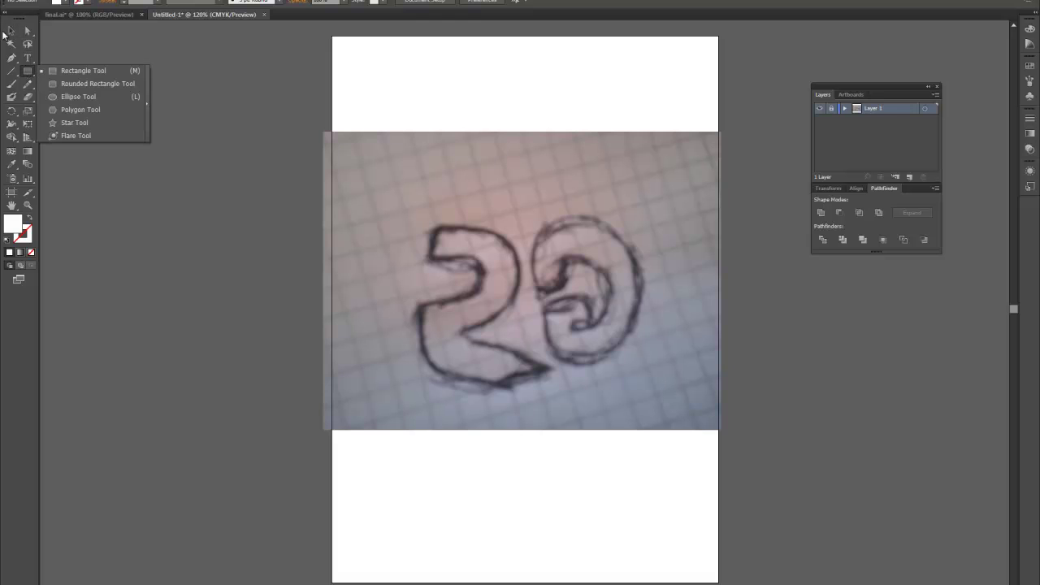
left_click(9, 33)
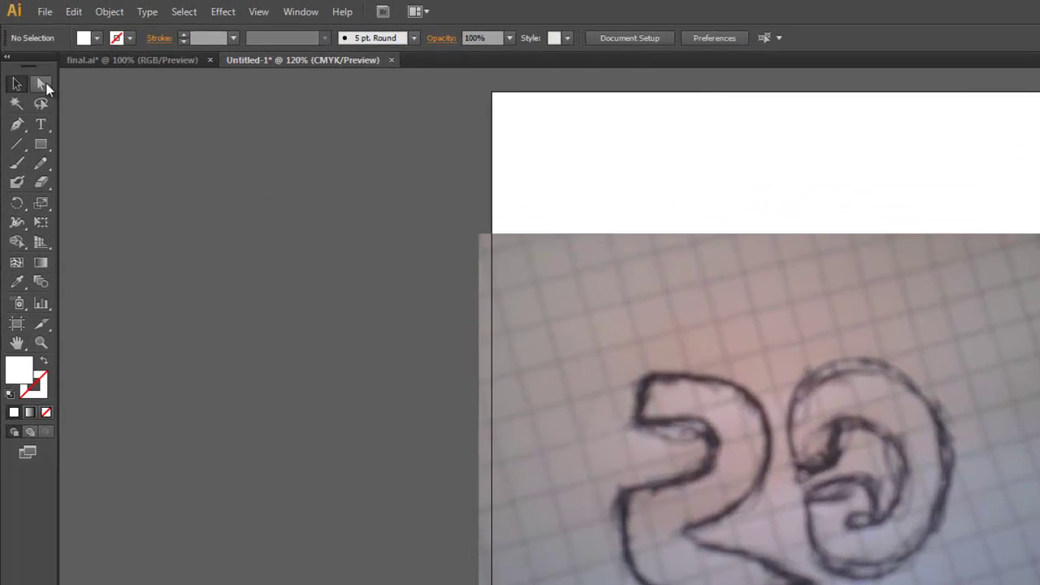
left_click(32, 48)
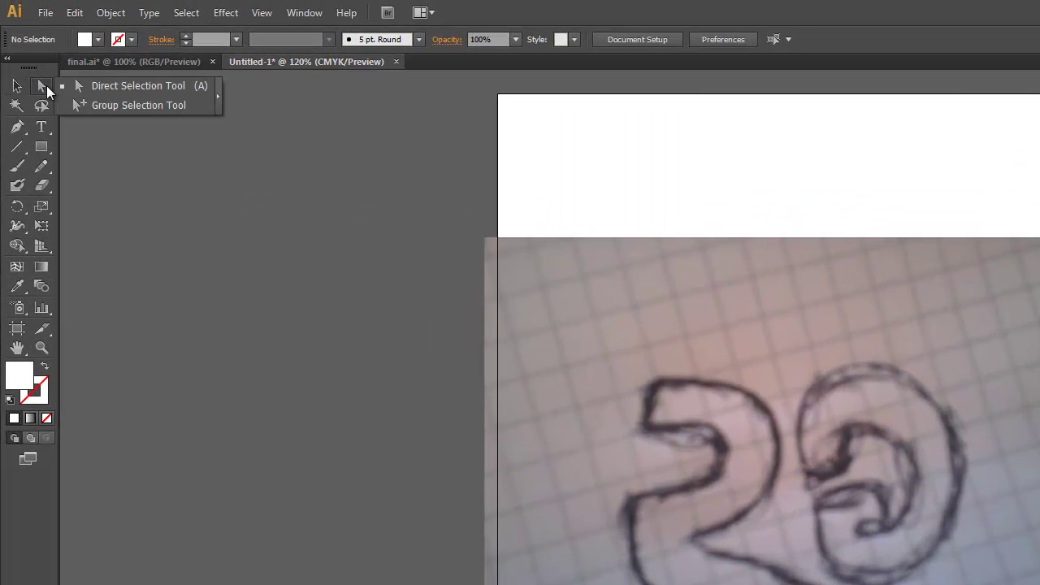
left_click(109, 89)
left_click(17, 86)
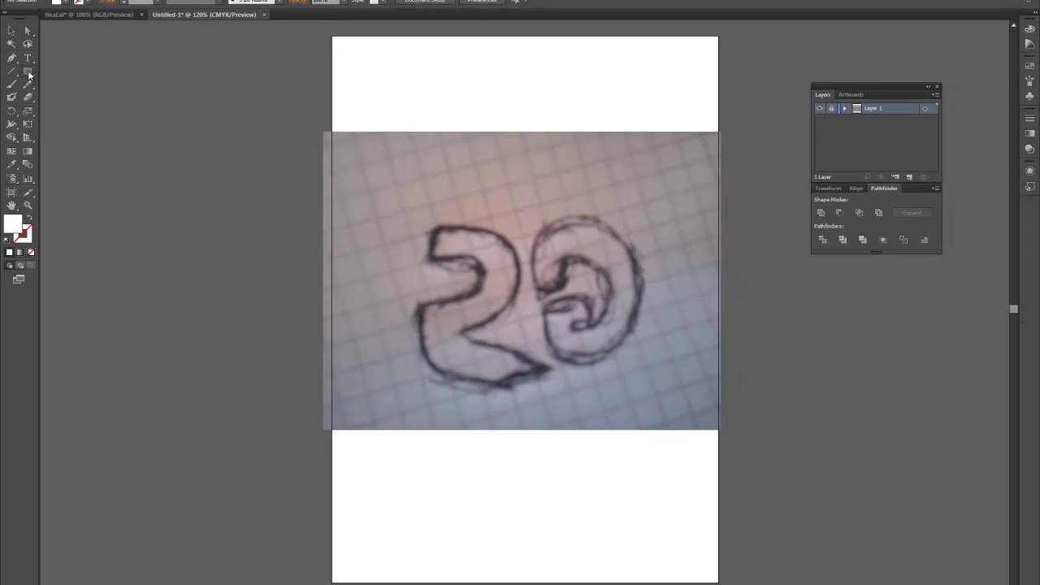
Step: Add a new layer above the sketch photo's layer and draw a circle over the lettering with the Ellipse tool
left_click(40, 138)
left_click(87, 97)
left_click(909, 177)
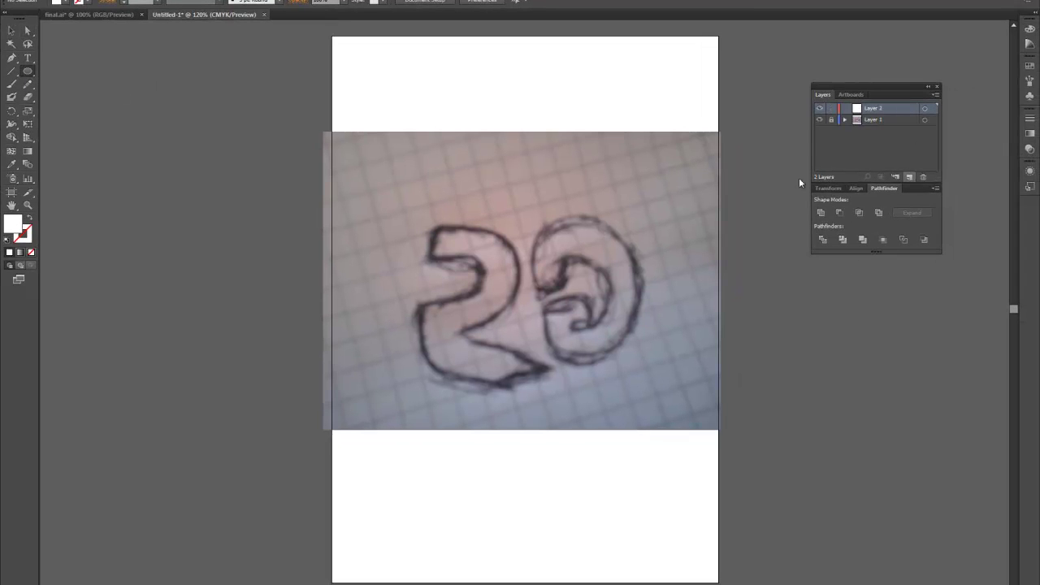
mouse_move(434, 160)
left_mouse_down()
mouse_move(674, 281)
mouse_move(664, 277)
left_mouse_up()
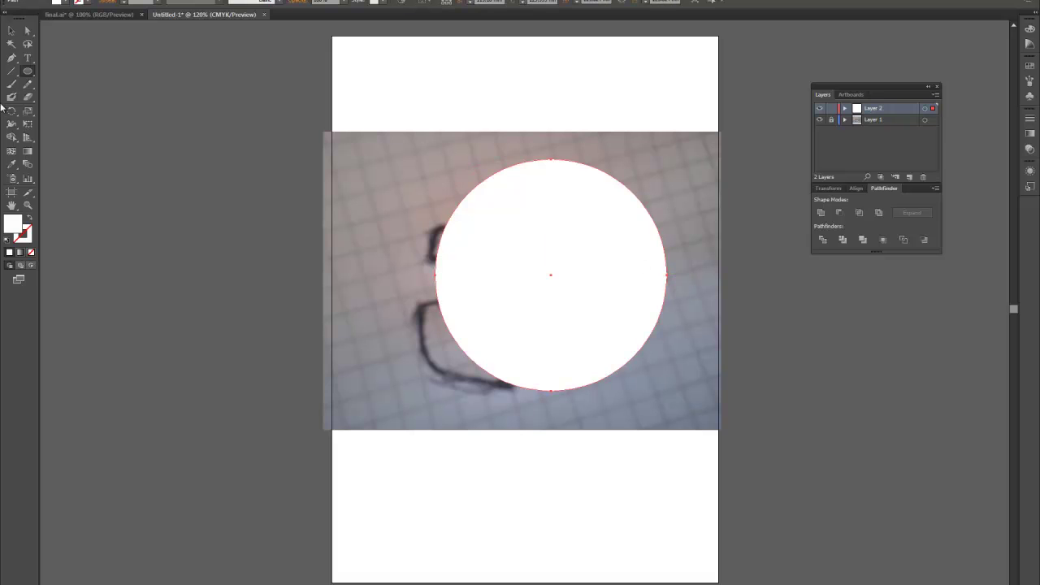
Step: Try reshaping the circle by pulling its top anchor's direction handles outward with the Direct Selection tool, and undo the changes
left_click(28, 31)
scroll(553, 165, "up", 2)
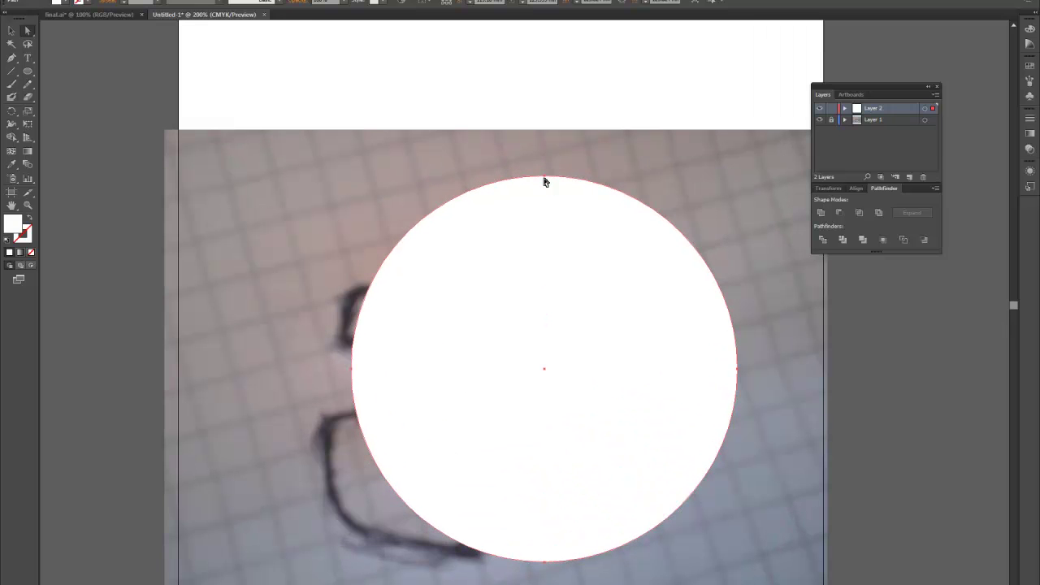
left_click(544, 177)
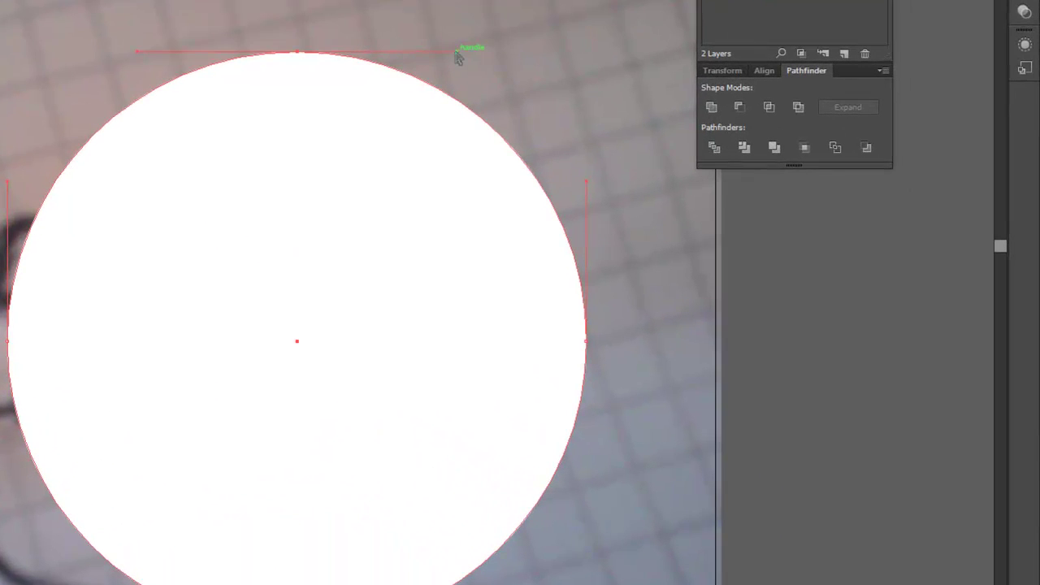
left_click_drag(655, 176, 794, 182)
left_click_drag(673, 65, 675, 59)
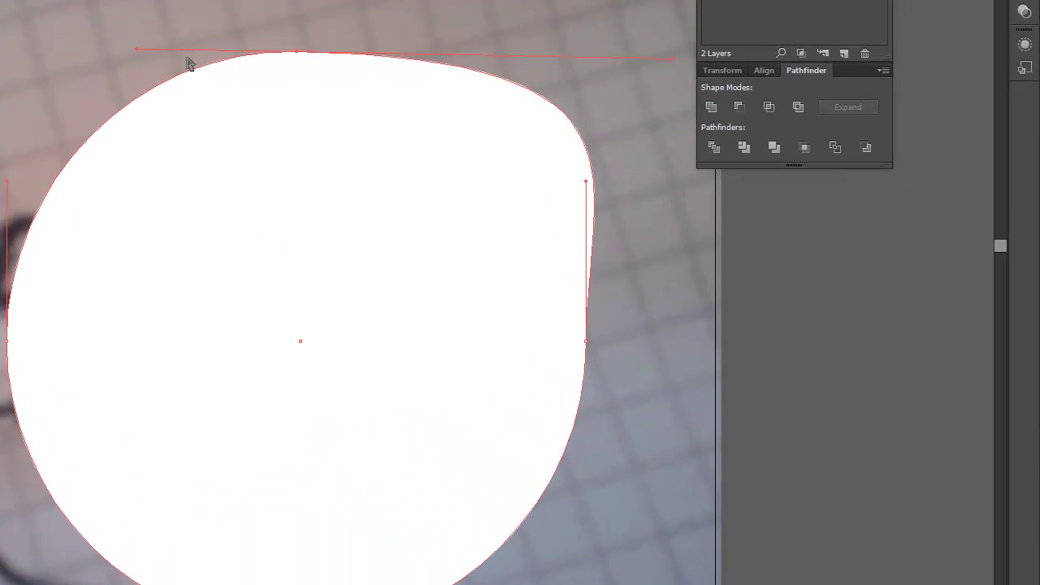
left_click_drag(138, 52, 2, 69)
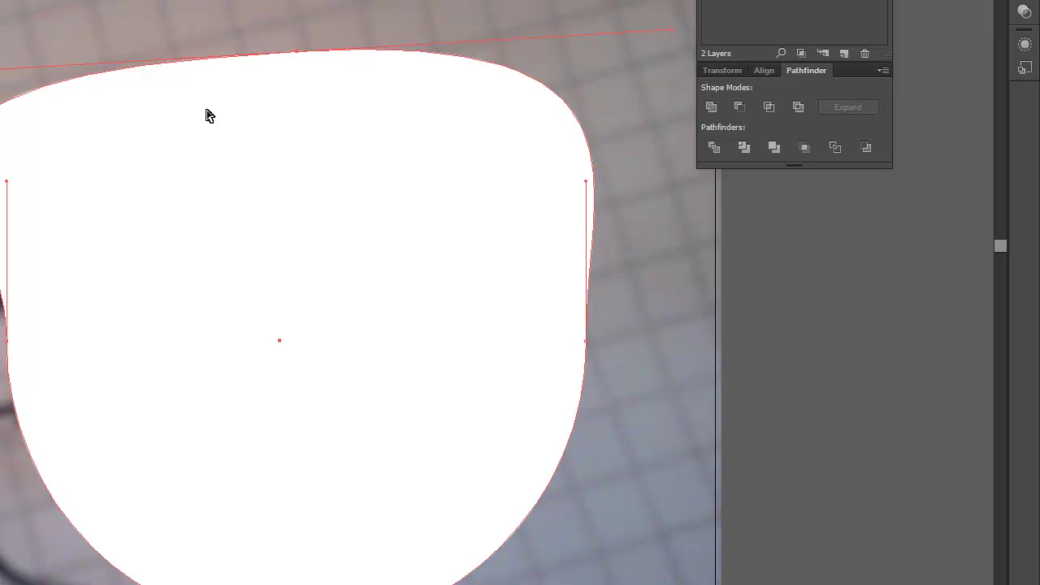
key("ctrl+z")
key("ctrl+z")
key("ctrl+z")
Step: Try denting a newly drawn circle by pulling its top anchor point down, and delete the shape
key("l")
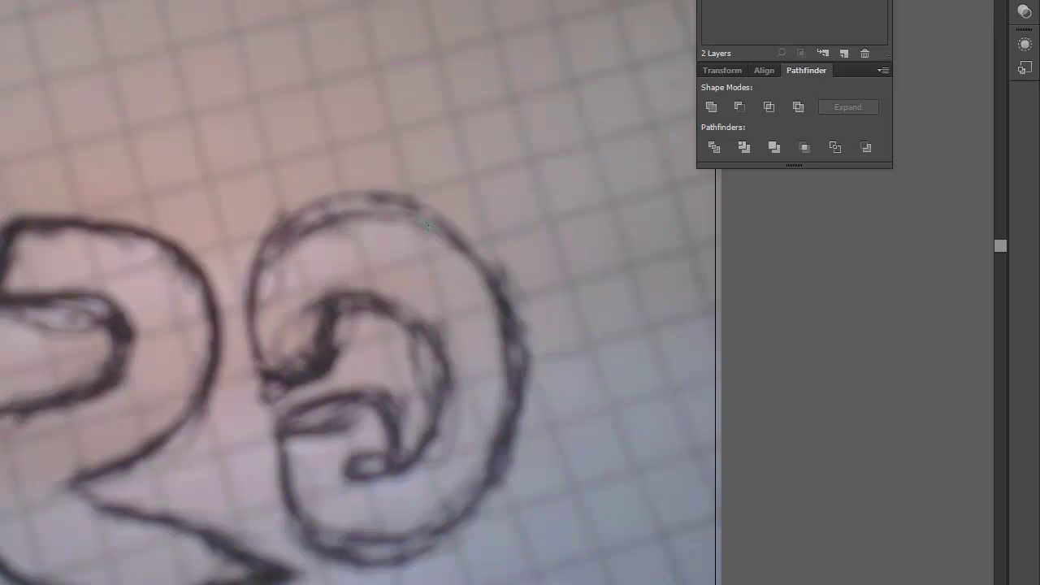
left_click_drag(141, 60, 687, 349)
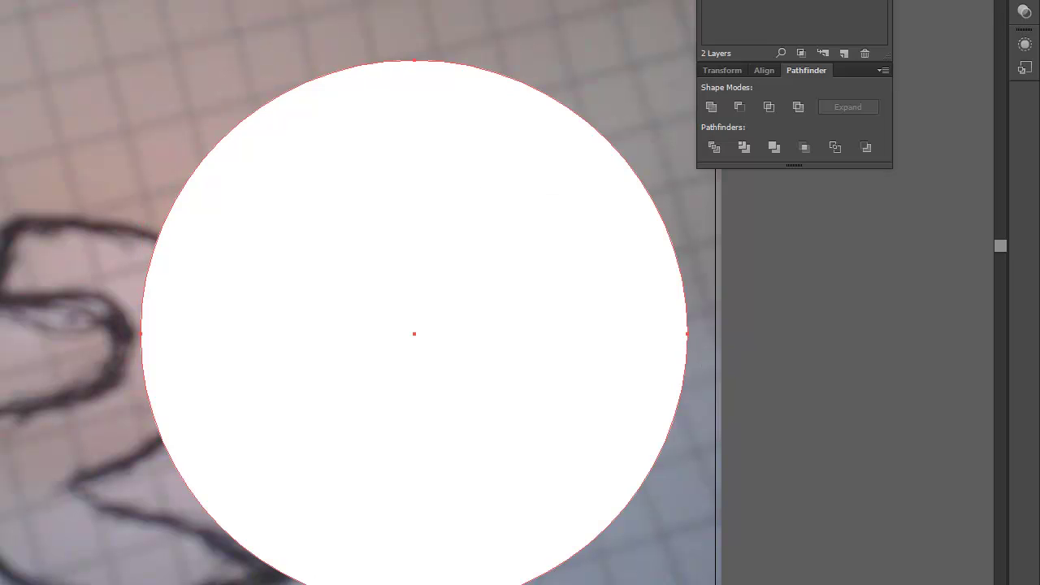
left_click_drag(415, 62, 390, 238)
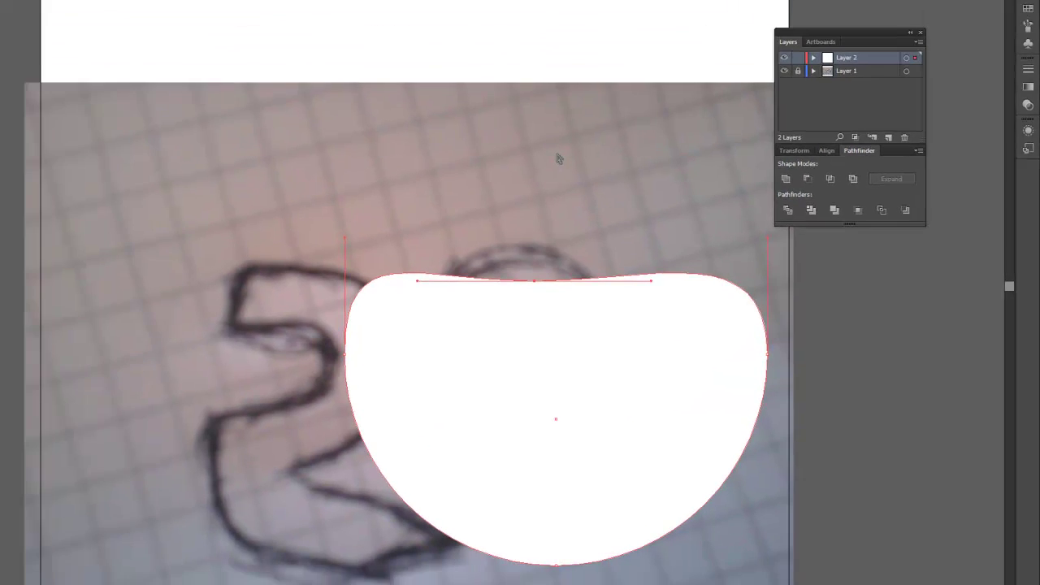
scroll(706, 424, "down", 1)
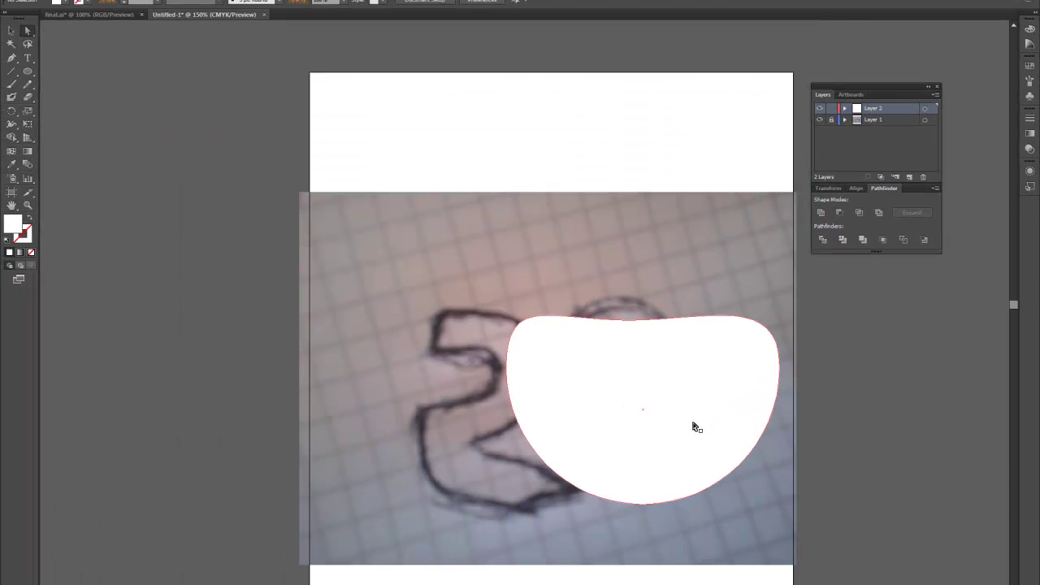
key("Delete")
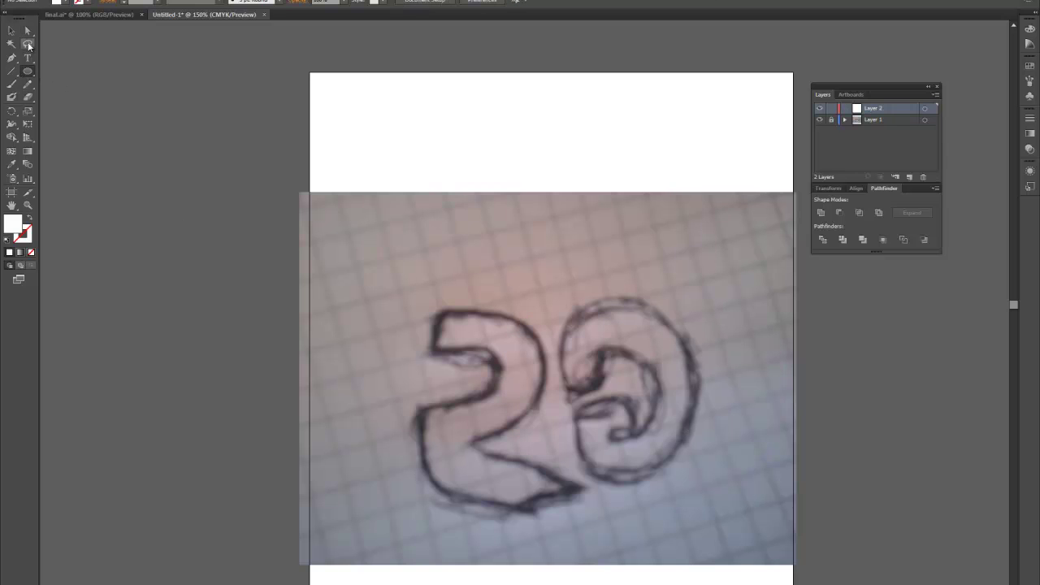
Step: Show the rulers, draw a circle about 47 mm in diameter, and fit it inside the outer curve of the sketched R
left_click(30, 73)
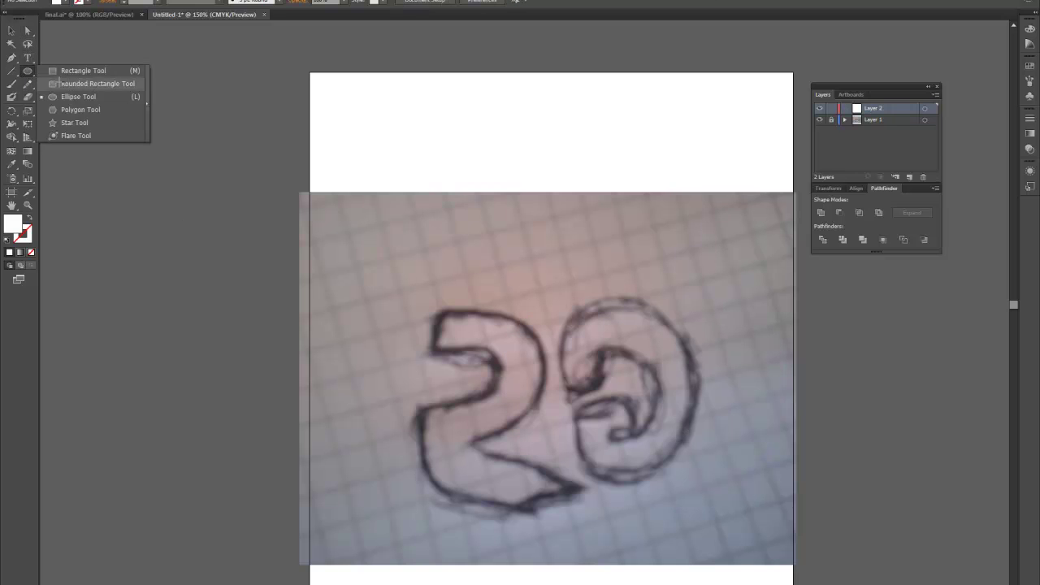
scroll(503, 413, "up", 3)
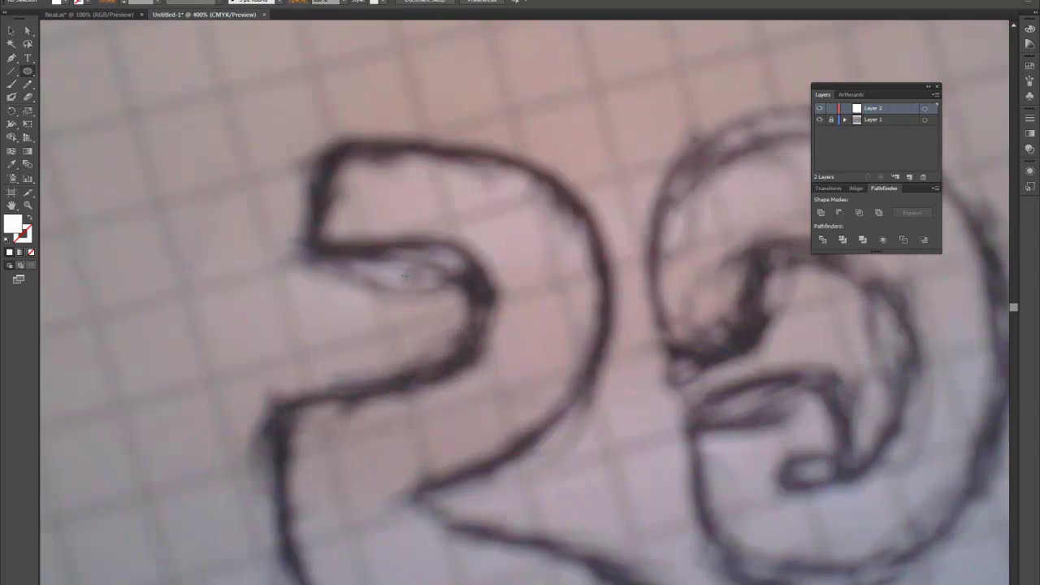
key("ctrl+r")
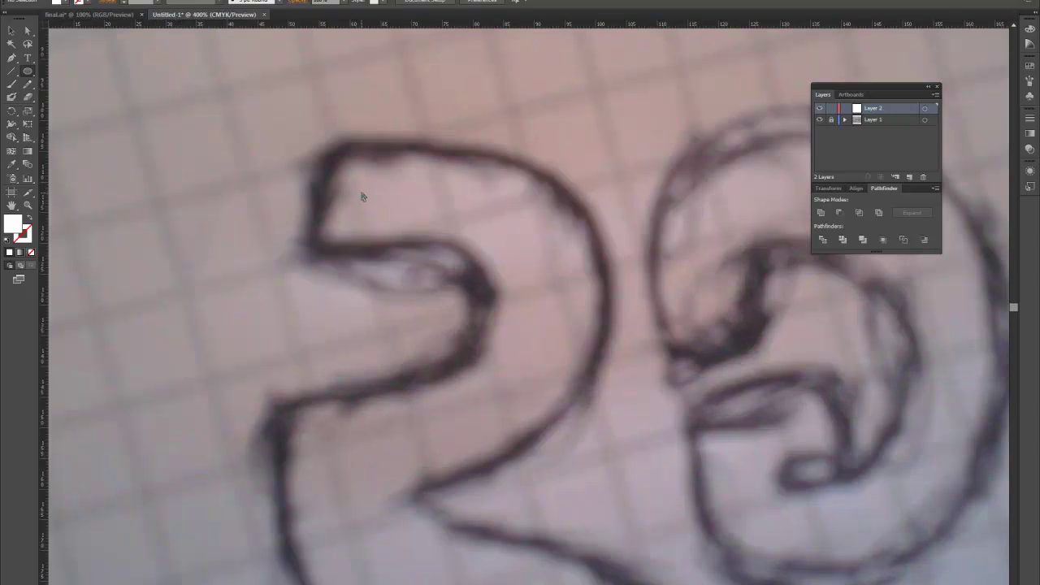
left_click_drag(337, 148, 627, 383)
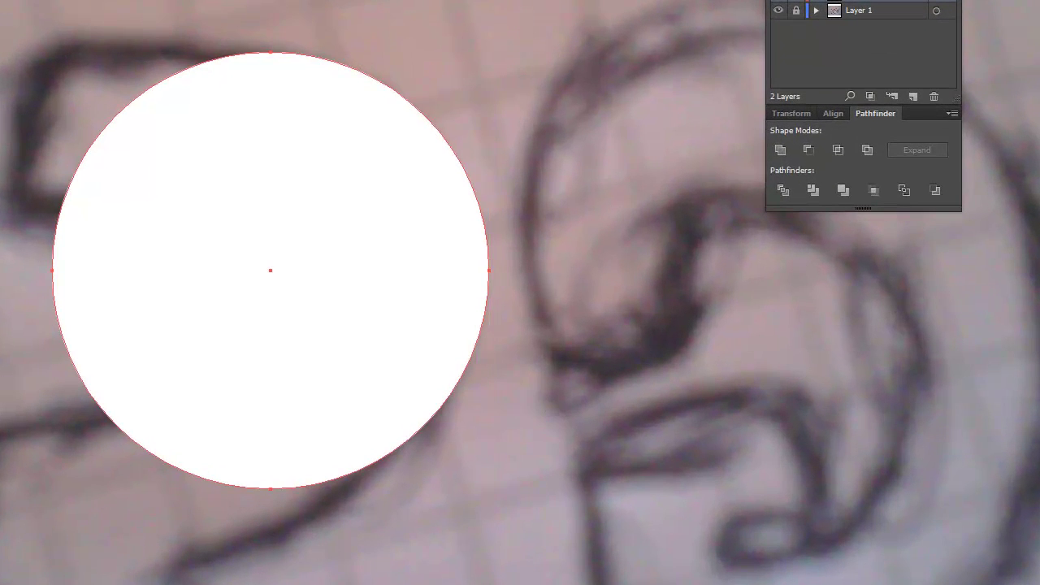
left_click_drag(355, 166, 355, 204)
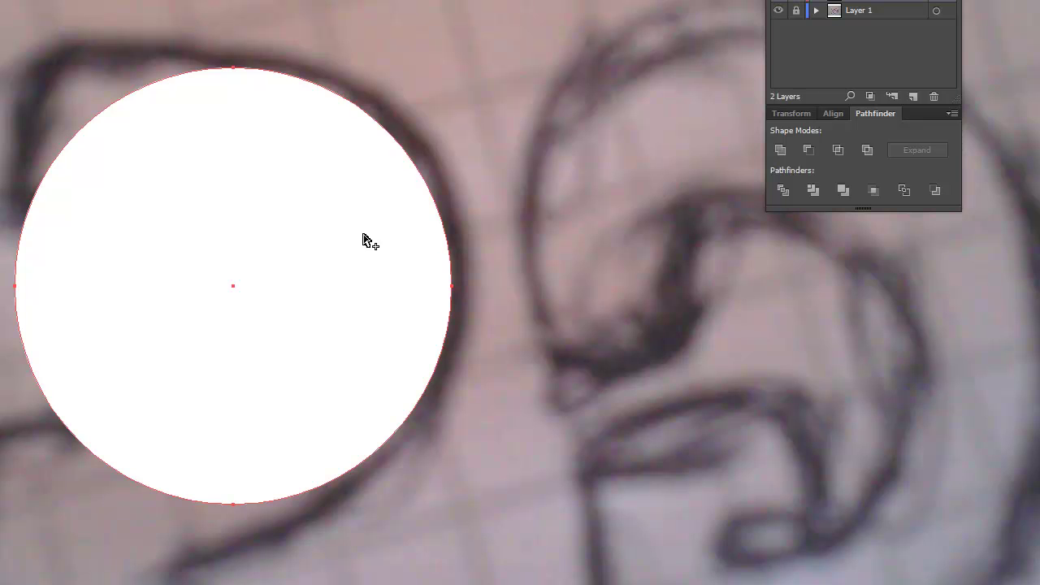
Step: Duplicate the white circle onto the sketched G and fill the copy with black
left_click_drag(352, 246, 826, 424)
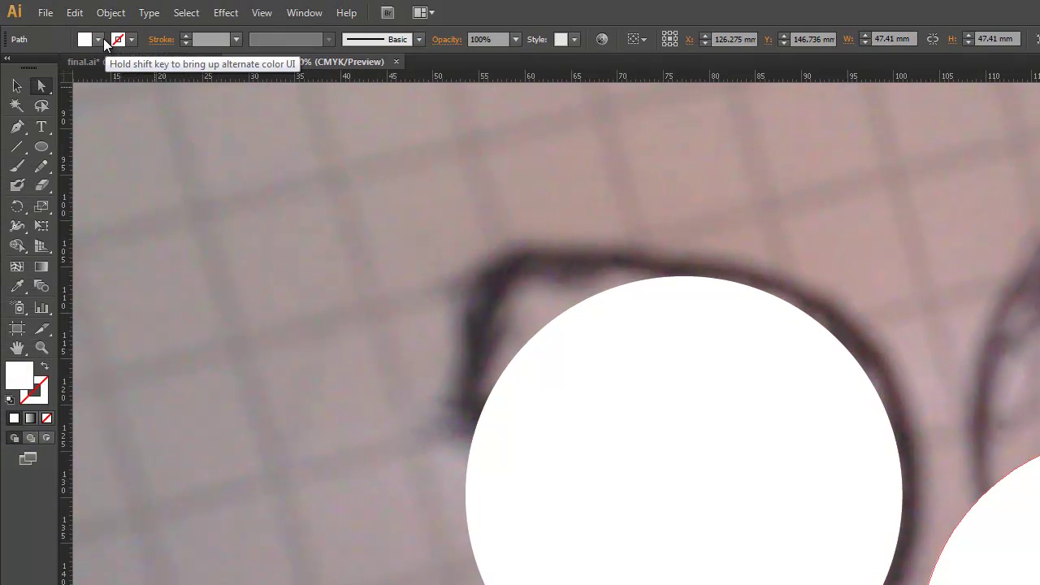
left_click(98, 39)
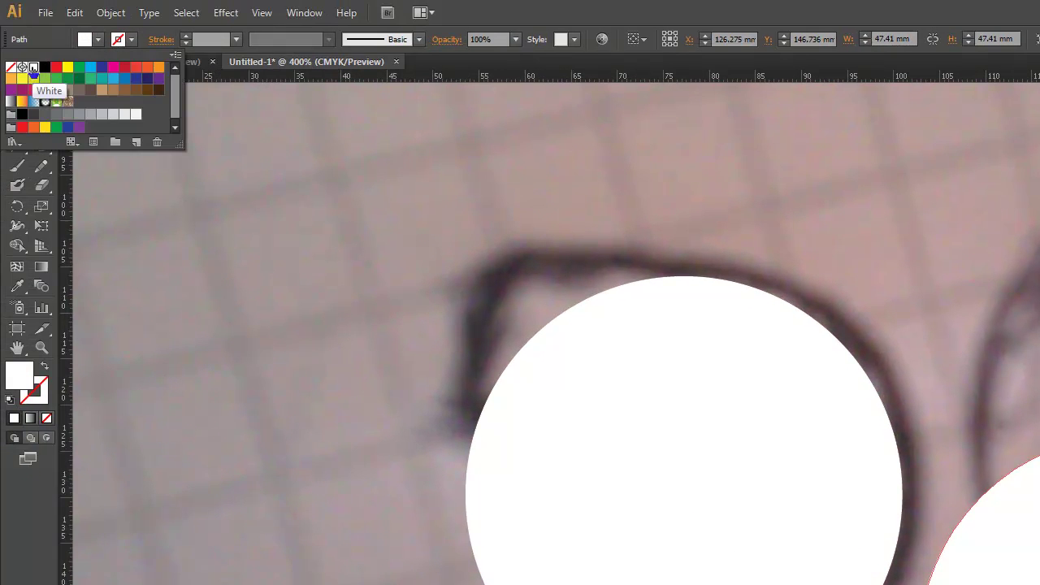
left_click(45, 66)
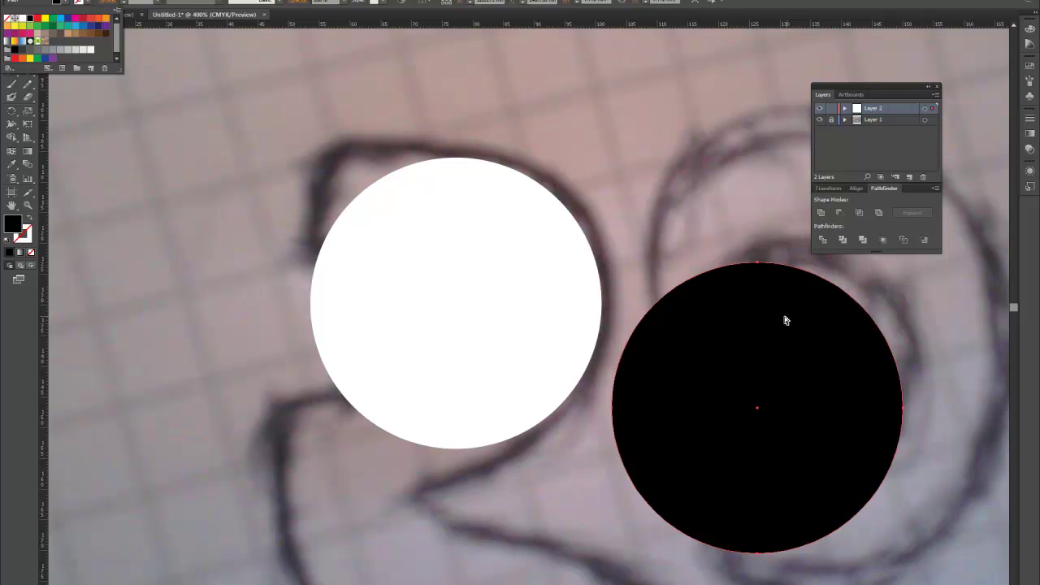
left_click(786, 320)
Step: Scale the black circle down proportionally and place it in the middle of the white circle
left_click(10, 30)
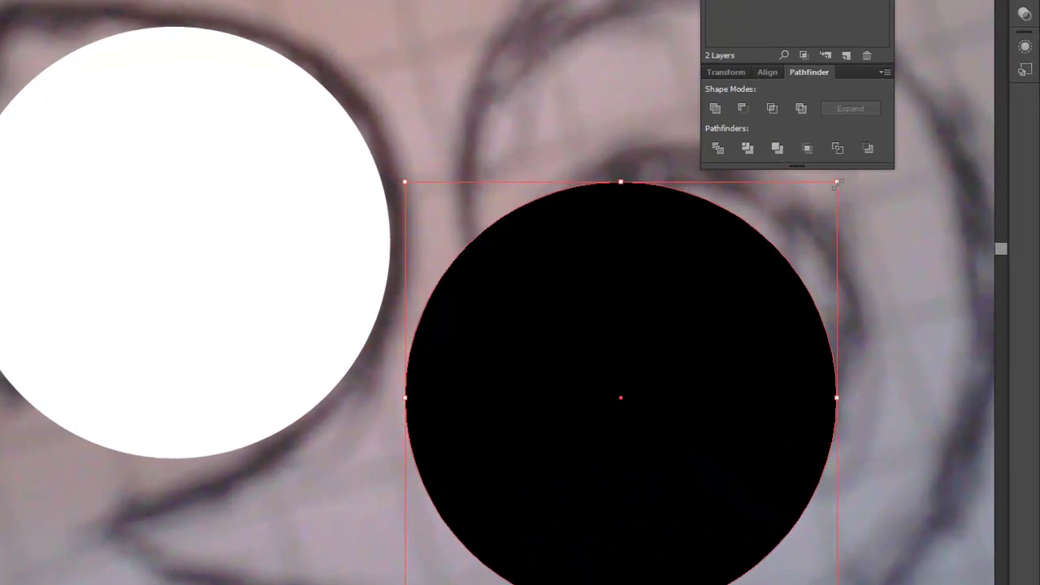
left_click_drag(905, 263, 840, 313)
left_click_drag(741, 254, 766, 241)
left_click_drag(698, 393, 247, 241)
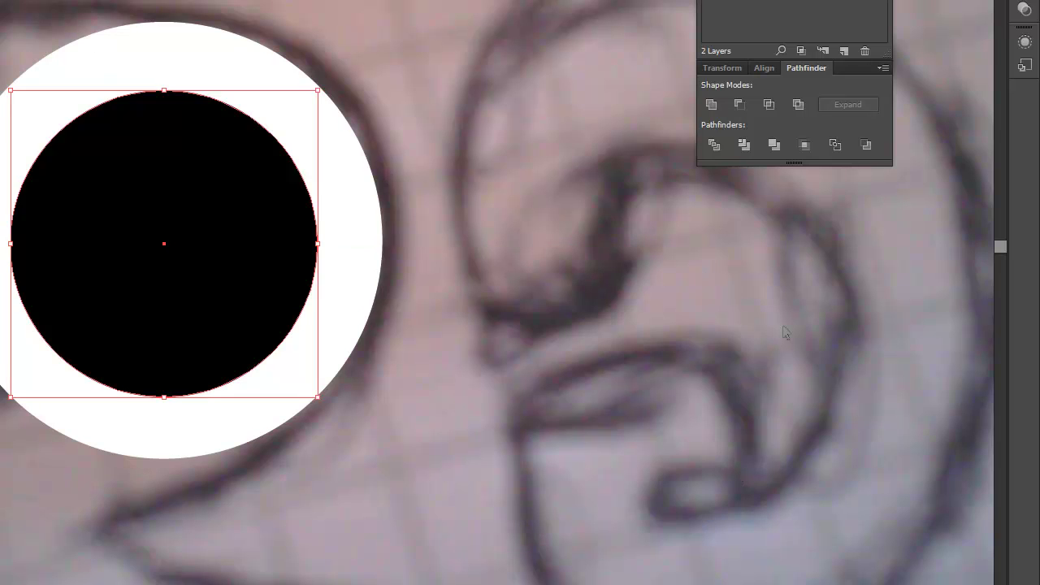
Step: Try merging the black and white circles with the Pathfinder Unite mode, and undo it
left_click(616, 278)
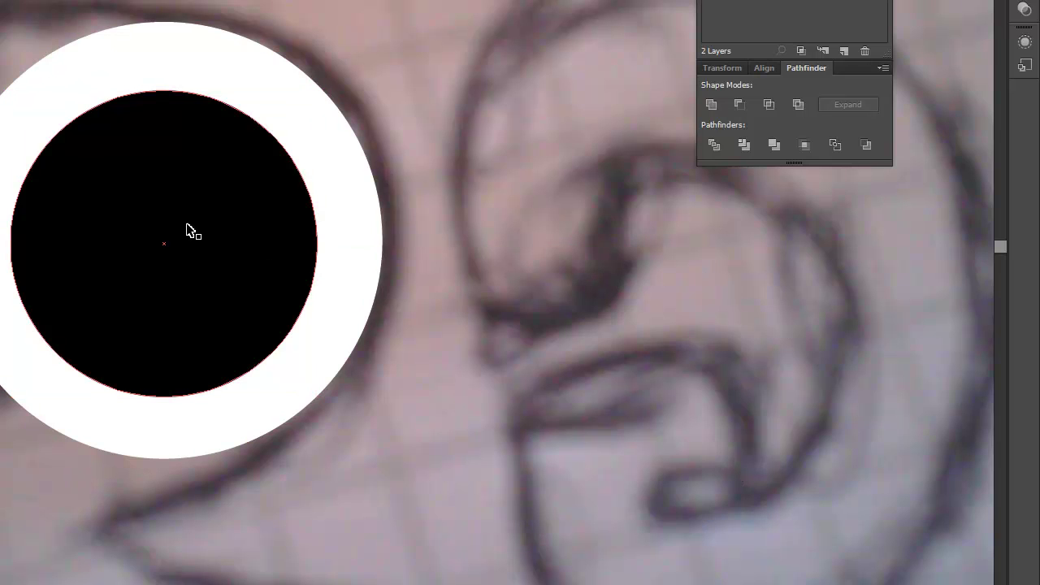
left_click(239, 228)
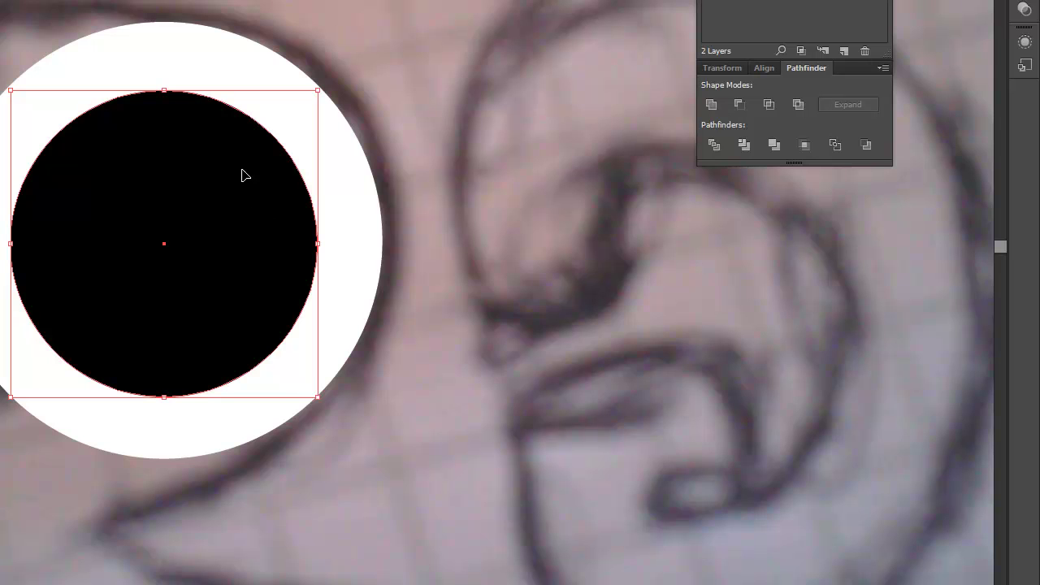
left_click(208, 61, "shift")
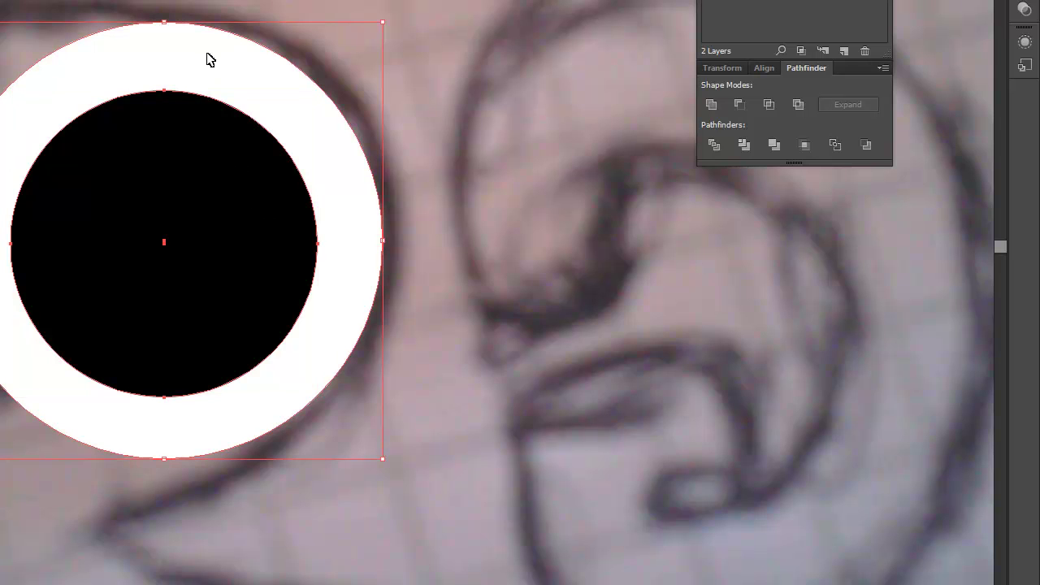
left_click(709, 106)
key("a")
key("ctrl+z")
Step: Try cutting the black circle out of the white one with Minus Front, and undo it
left_click(739, 104)
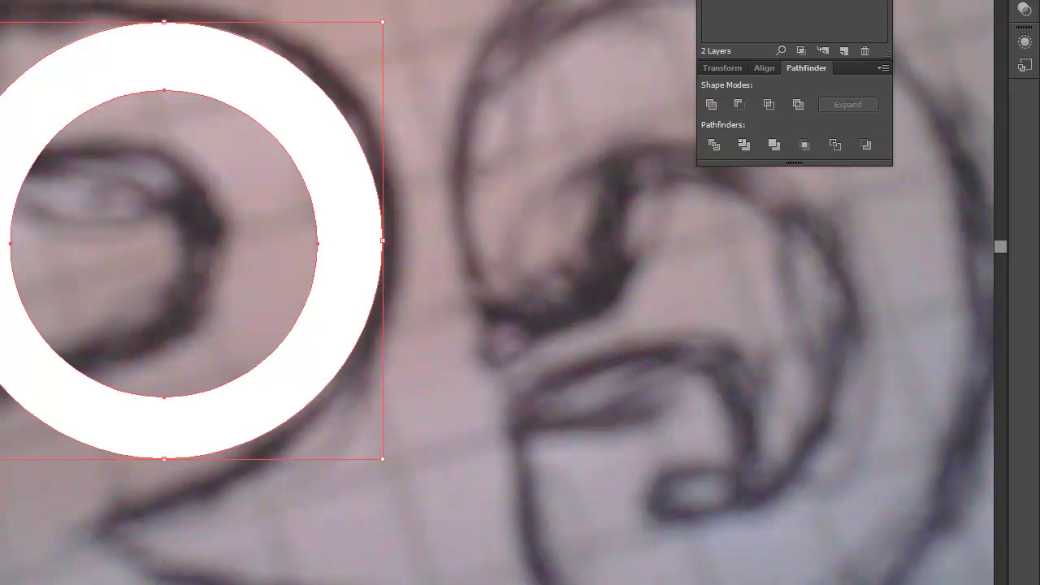
left_click(601, 270)
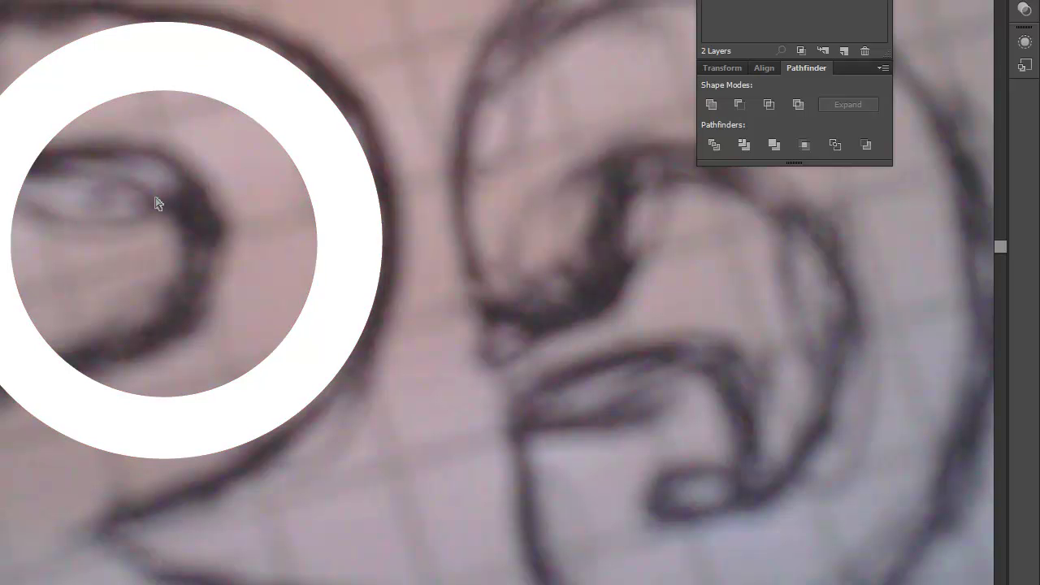
key("ctrl+z")
Step: Centre the black circle exactly within the white one and subtract it with Minus Front to form a ring
left_click(592, 214)
left_click(209, 224)
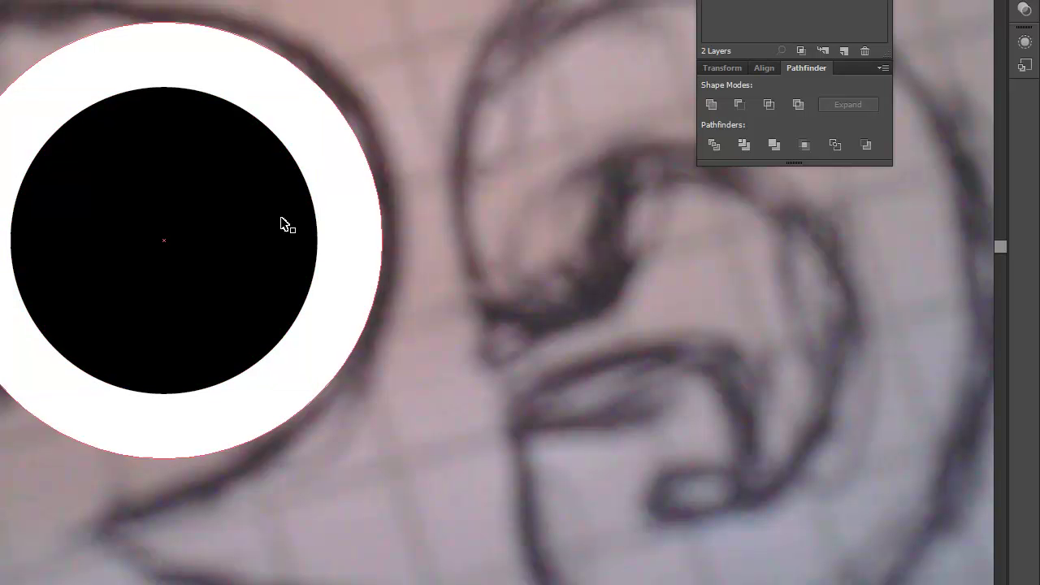
left_click(193, 57, "shift")
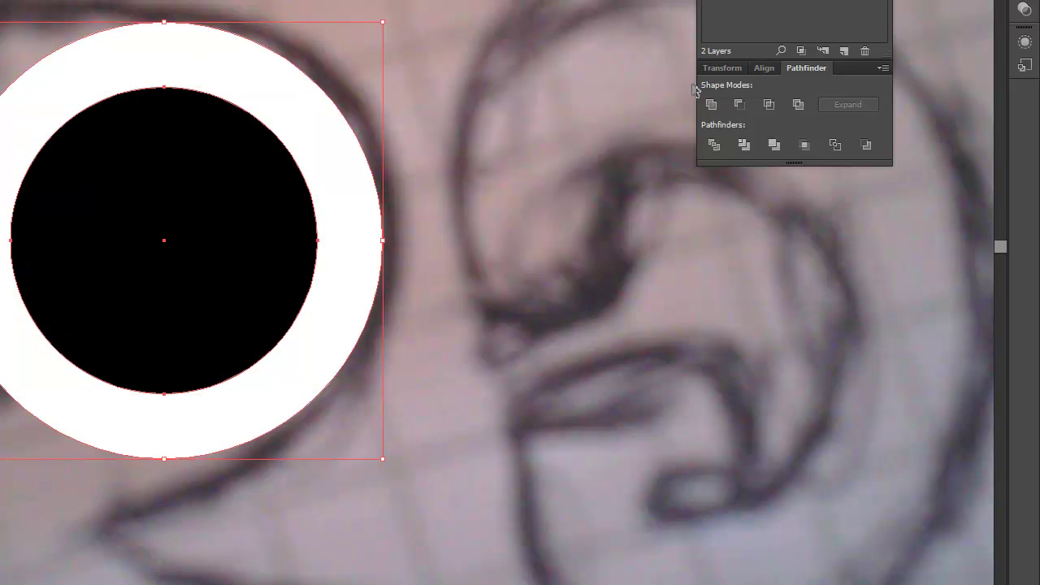
left_click(742, 106)
left_click(533, 221)
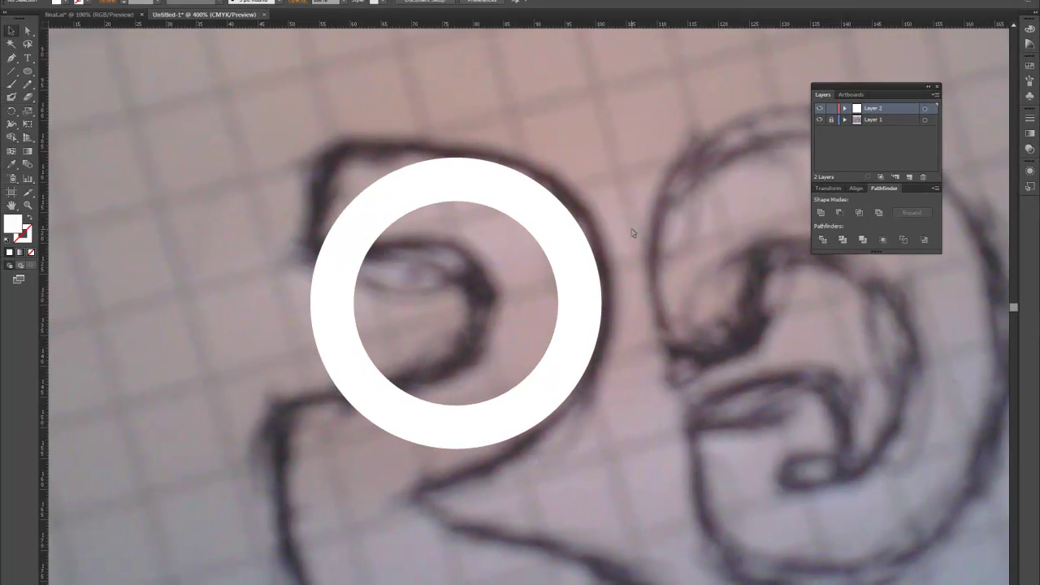
Step: Draw a tall rectangle over the left part of the ring and compare the shape with the finished logo in final.ai
scroll(553, 224, "down", 2)
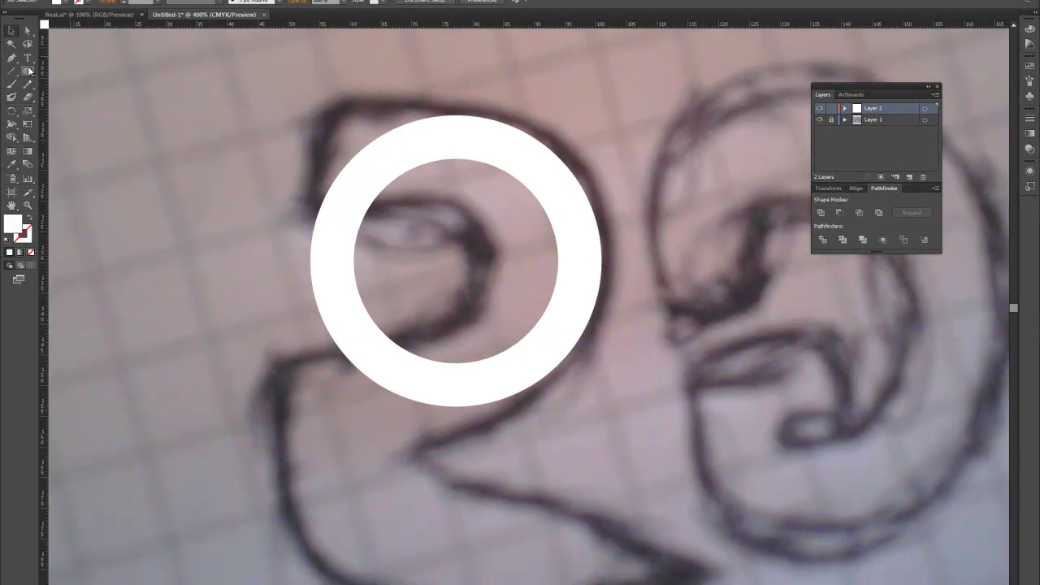
left_click_drag(28, 70, 81, 72)
mouse_move(187, 66)
left_mouse_down()
mouse_move(333, 167)
mouse_move(429, 432)
mouse_move(440, 430)
mouse_move(417, 427)
left_mouse_up()
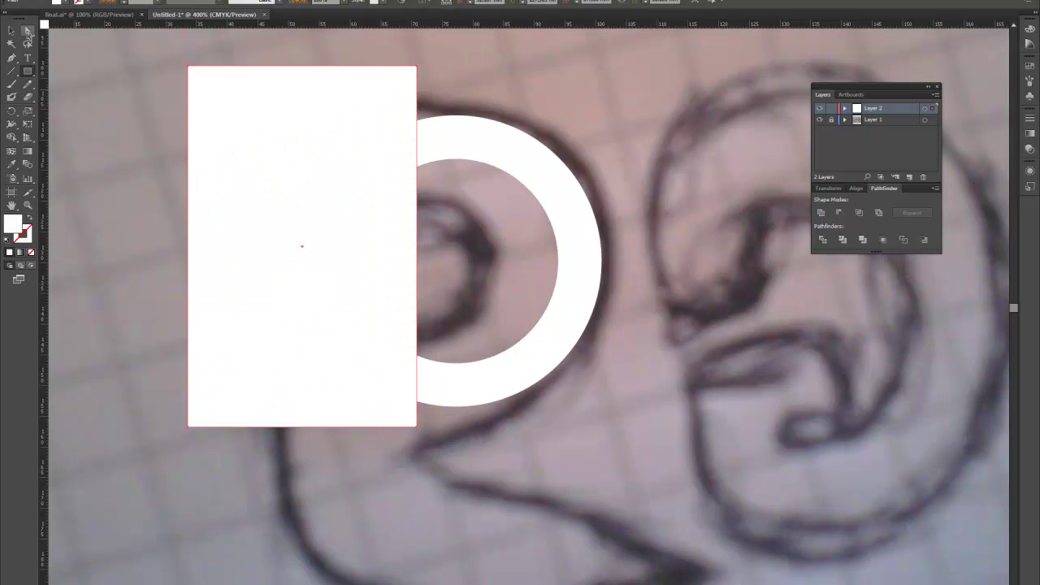
left_click(89, 14)
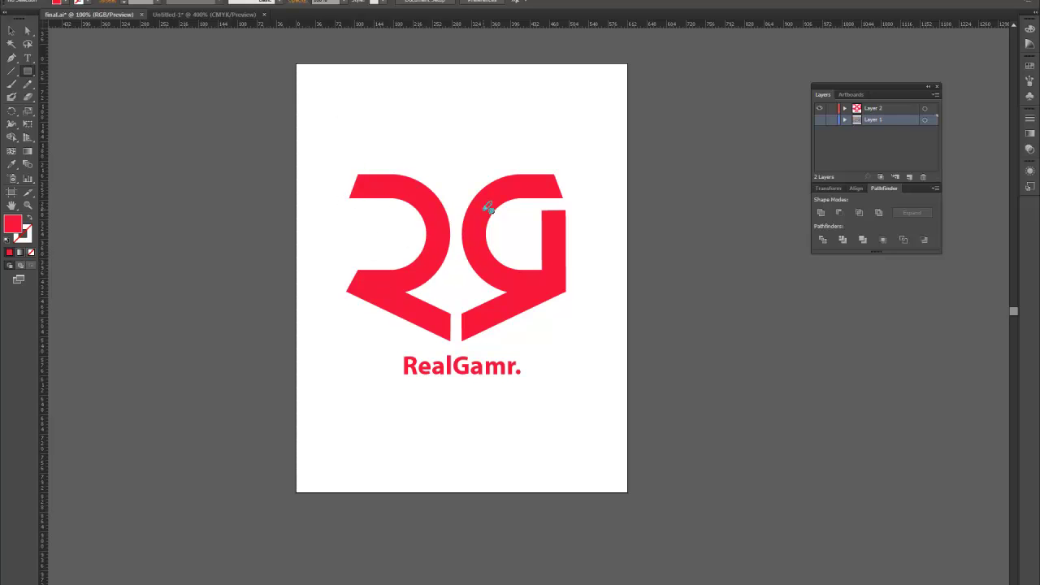
left_click(203, 14)
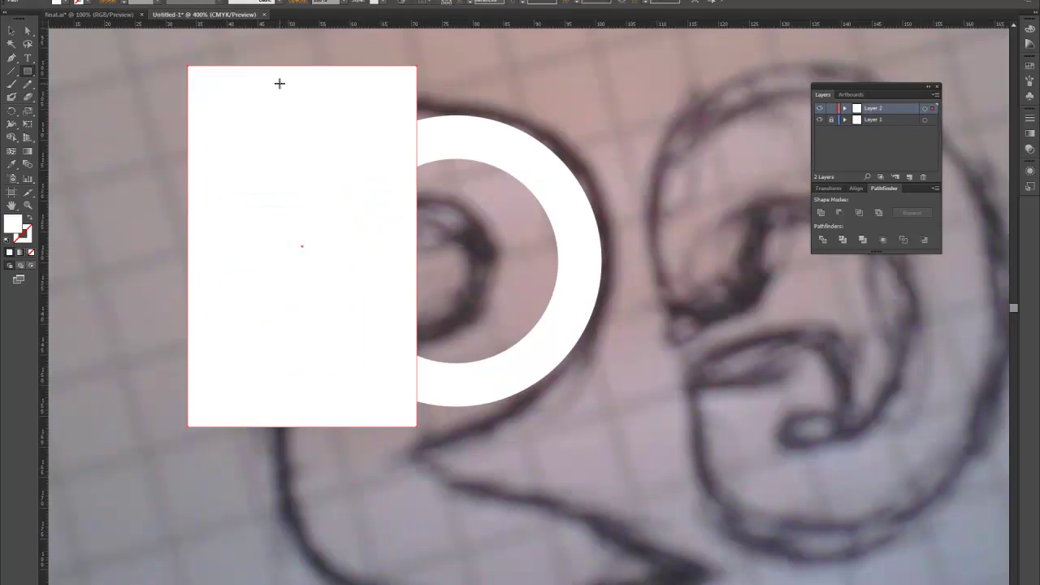
Step: Move the rectangle so its right edge lines up with the ring's vertical centre line
left_click(26, 32)
mouse_move(355, 155)
left_mouse_down()
mouse_move(316, 161)
mouse_move(281, 150)
left_mouse_up()
left_click_drag(291, 152, 326, 151)
left_click_drag(232, 143, 401, 188)
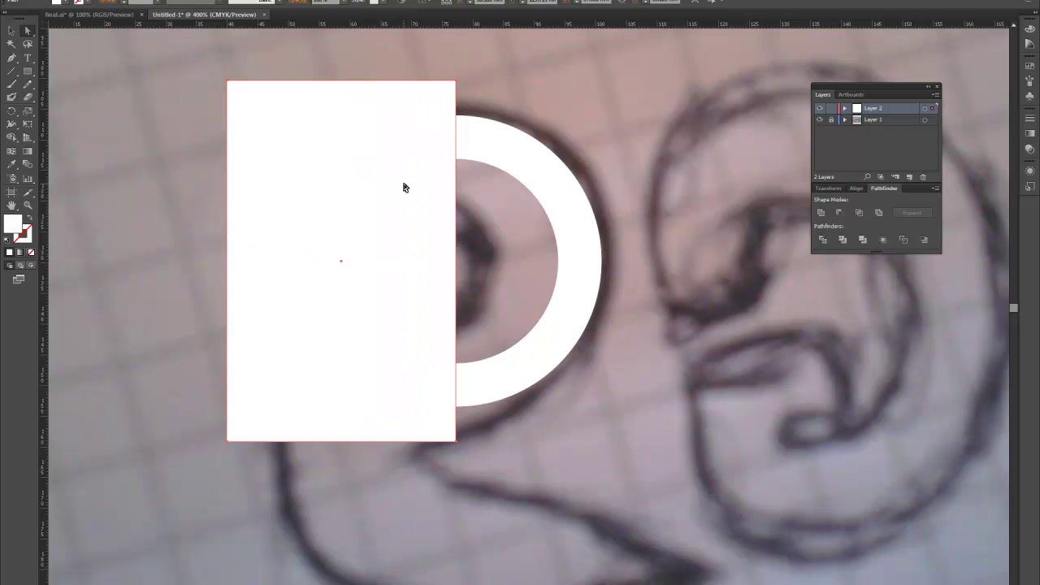
left_click_drag(403, 187, 401, 187)
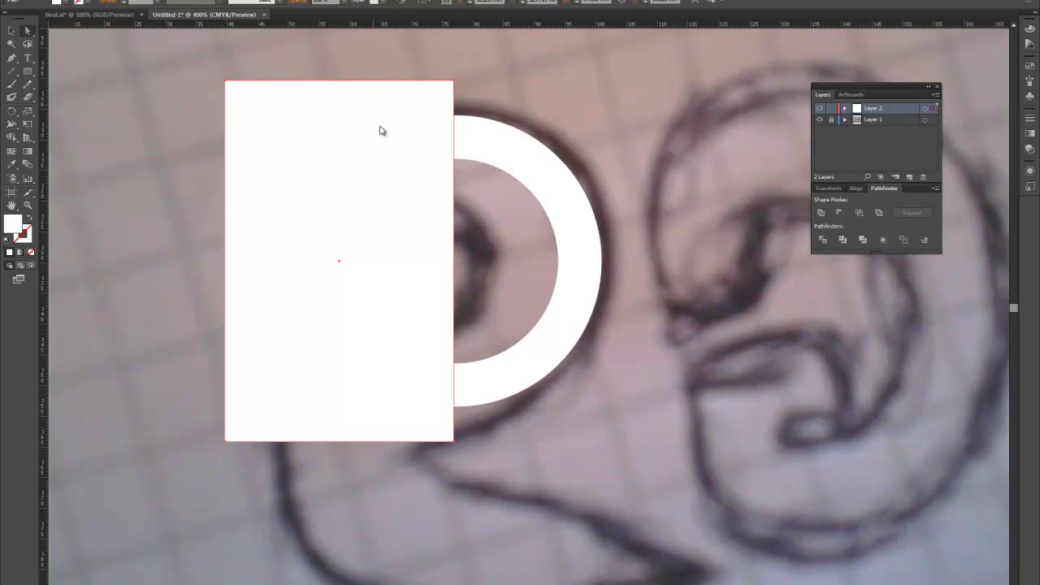
Step: Subtract the rectangle from the ring with Minus Front and fit the remaining half ring to the R's outer curve
left_click(546, 160, "shift")
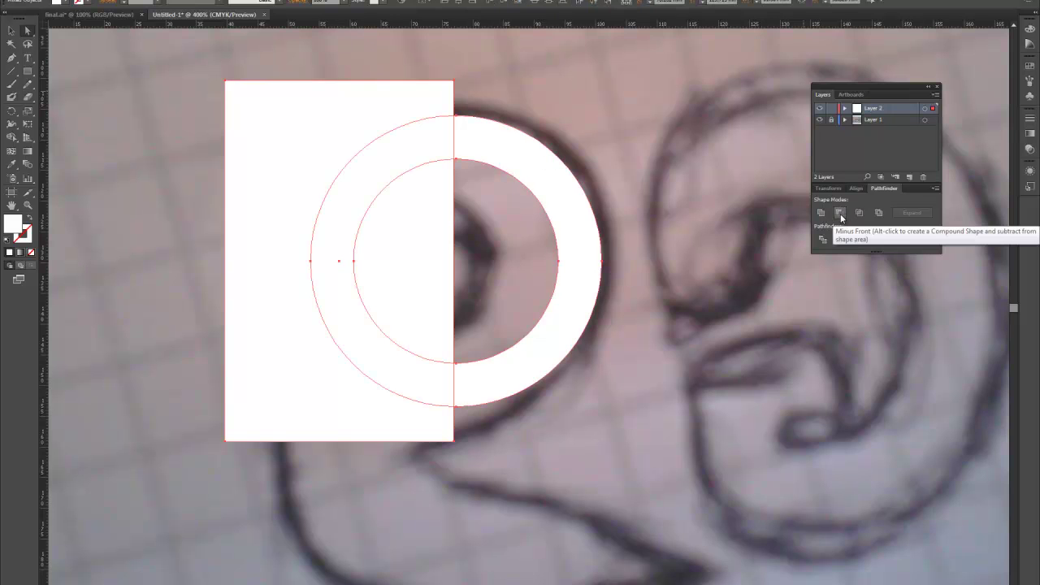
left_click(841, 216)
mouse_move(580, 227)
left_mouse_down()
mouse_move(548, 216)
mouse_move(593, 234)
left_mouse_up()
left_click_drag(566, 197, 566, 204)
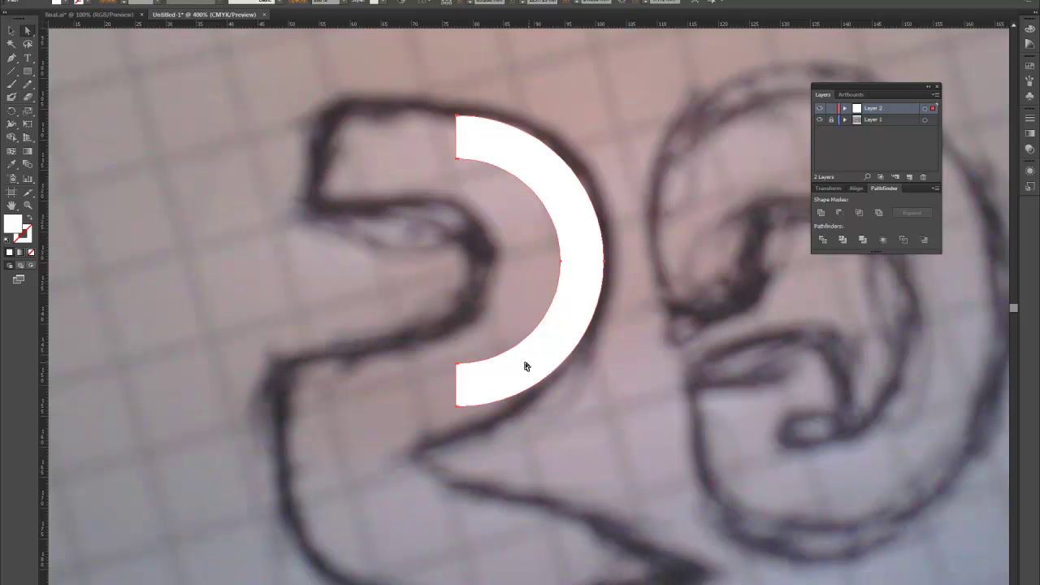
Step: Check the finished logo, and extend the half ring's upper end horizontally left to the sketched R's left stroke by shifting its two end anchors
left_click(98, 14)
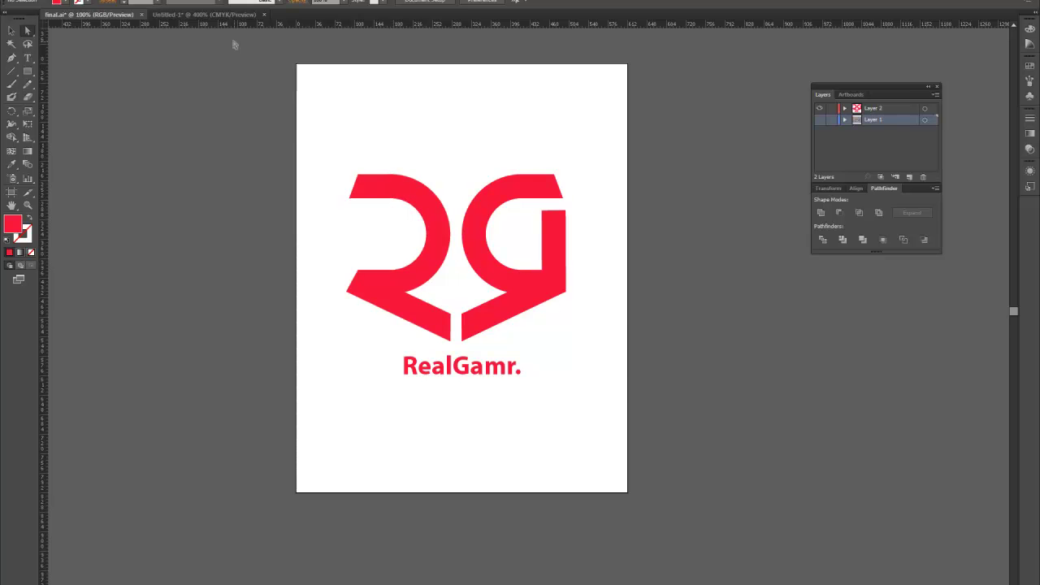
left_click(225, 16)
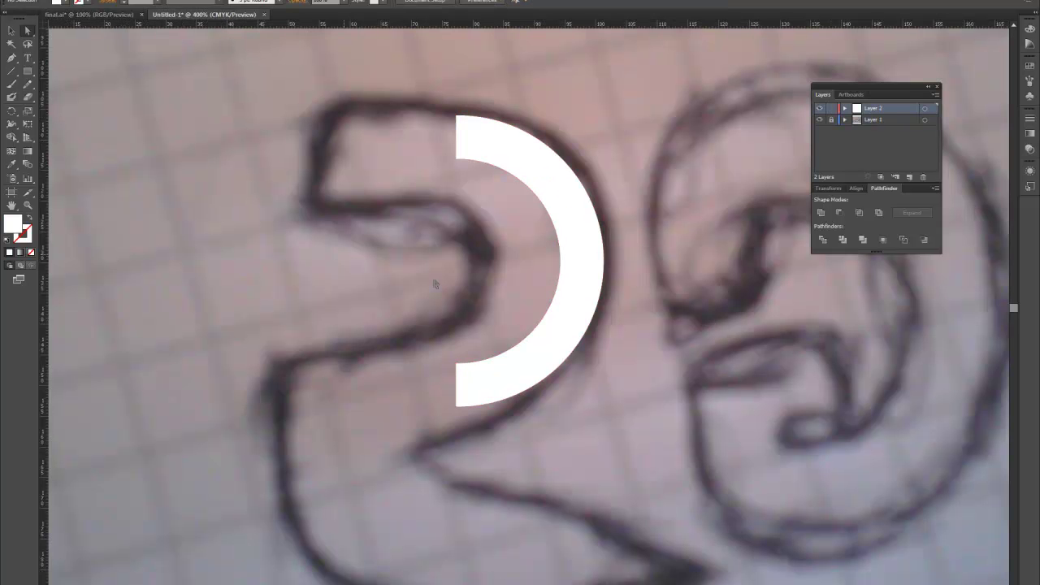
left_click_drag(27, 31, 51, 31)
scroll(488, 204, "up", 2)
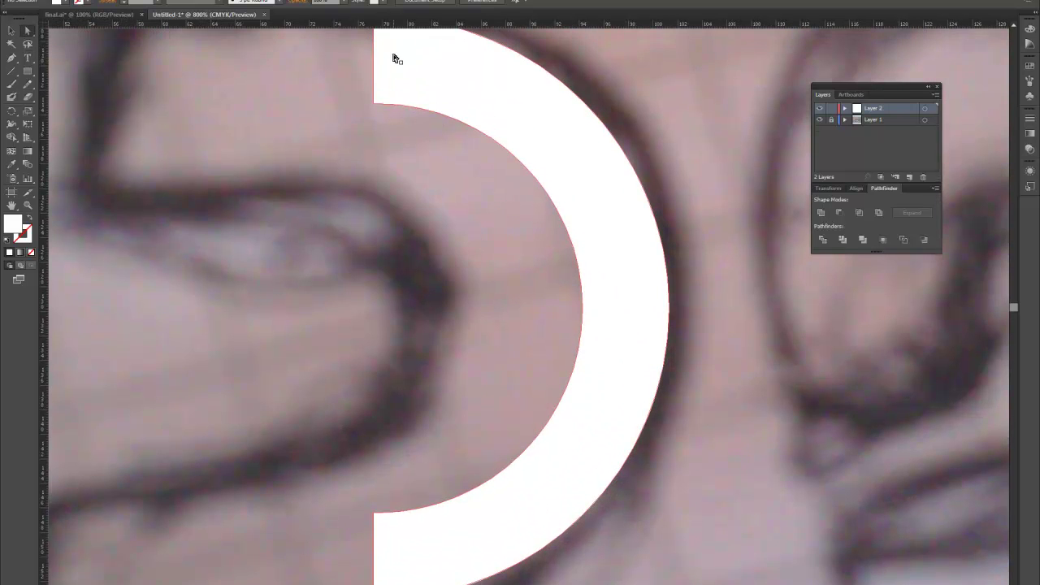
scroll(384, 76, "up", 1)
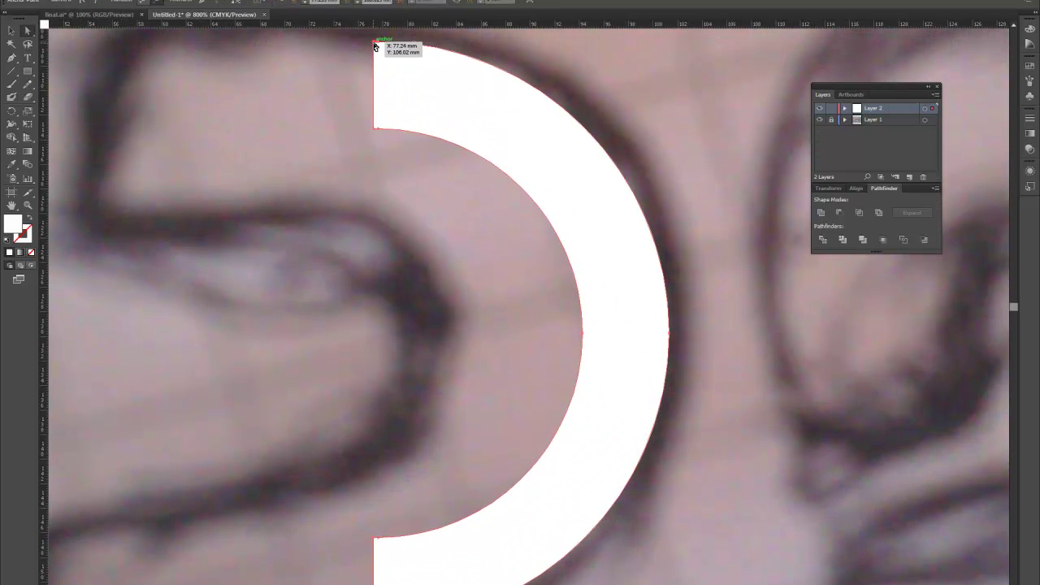
left_click(374, 130)
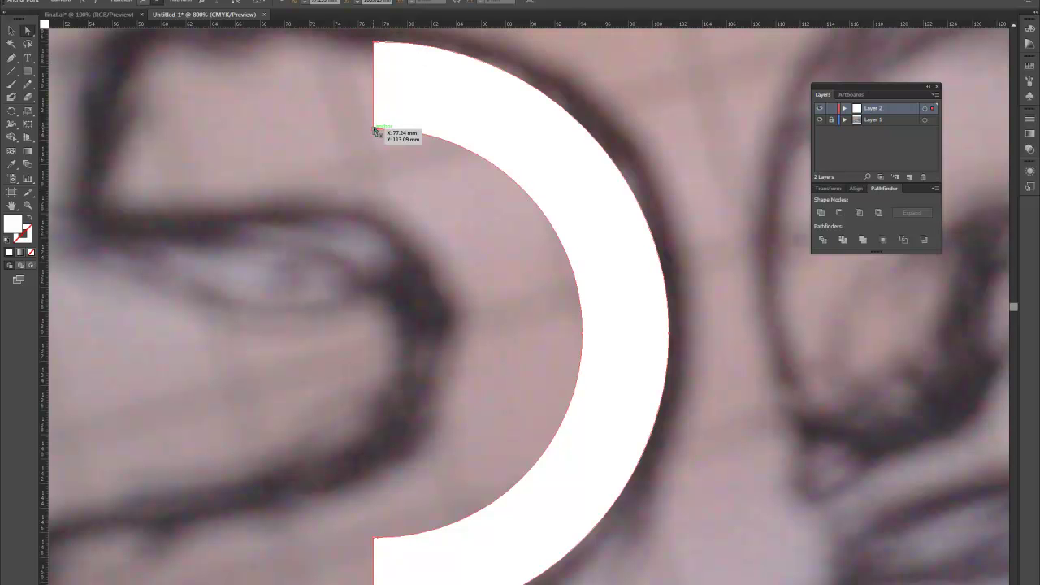
scroll(383, 163, "up", 2)
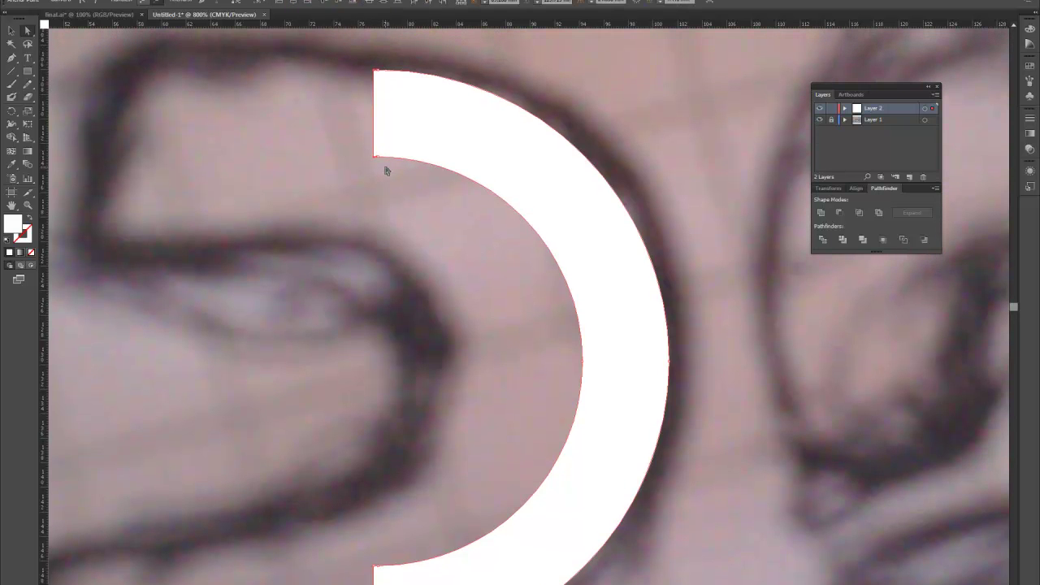
key("Left")
key("Left")
key("Left")
key("Left")
key("Left")
key("Left")
key("Left")
key("Left")
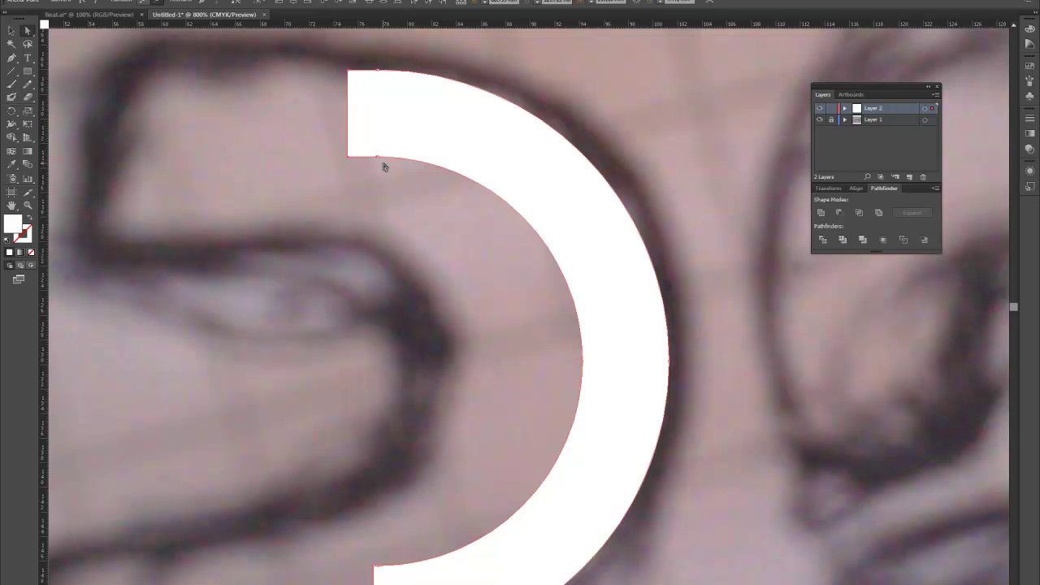
key("Left")
key("Left")
key("Left")
key("Left")
key("Left")
key("Left")
key("Left")
key("Left")
key("Left")
key("Left")
key("Left")
key("Left")
key("Left")
key("Left")
key("Left")
key("Left")
key("Left")
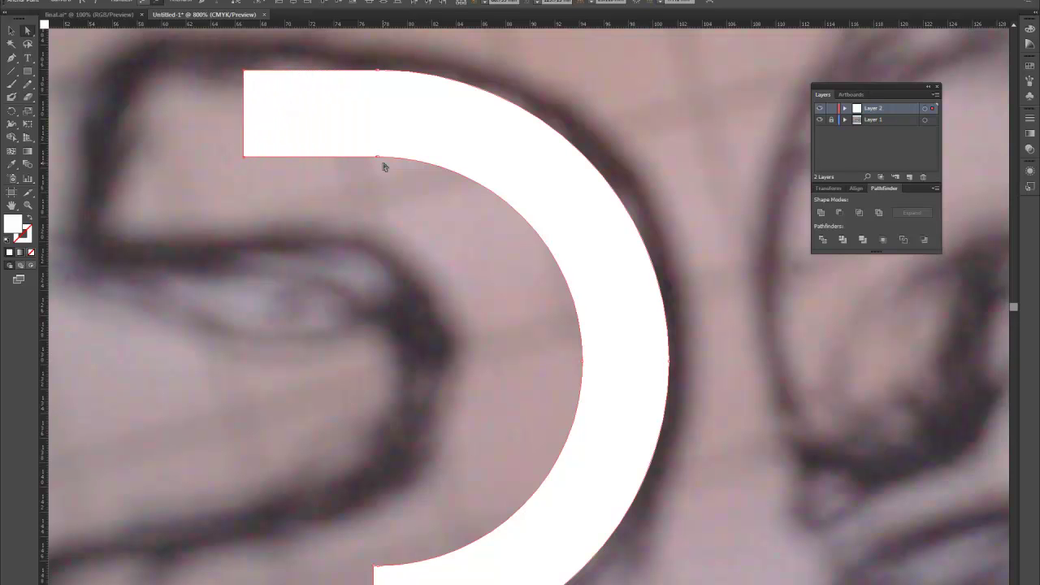
key("Left")
key("Left")
key("Left")
key("Left")
key("Left")
key("Left")
key("Left")
key("Left")
key("Left")
key("Left")
key("Left")
key("Left")
key("Left")
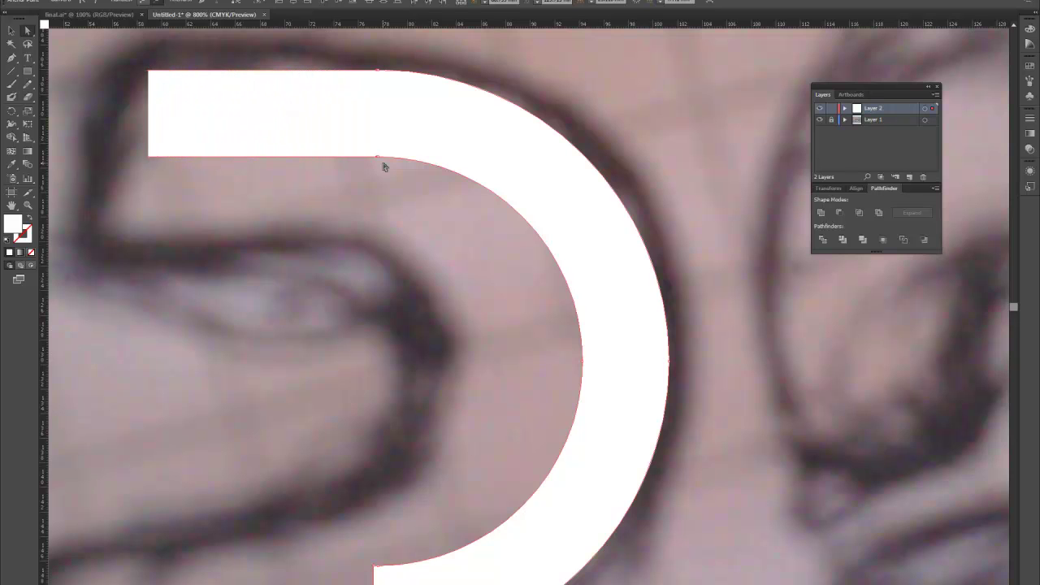
Step: Extend the half ring's upper arm further left until its end meets the sketched R's left stroke
key("Left")
key("Left")
key("Left")
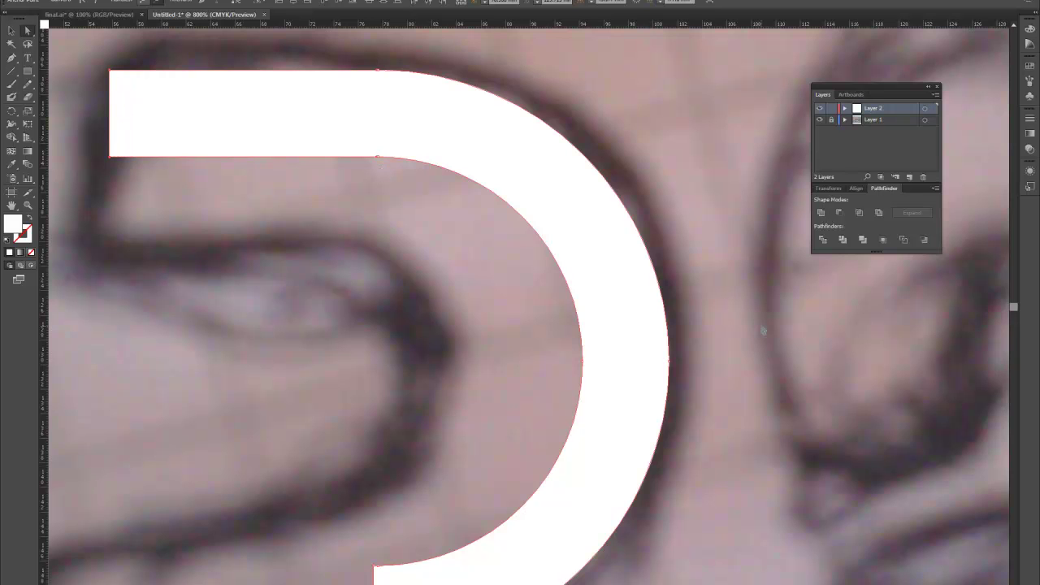
Step: Place a vertical guide along the left end of the R's upper arm
scroll(723, 327, "down", 2)
scroll(721, 325, "down", 1)
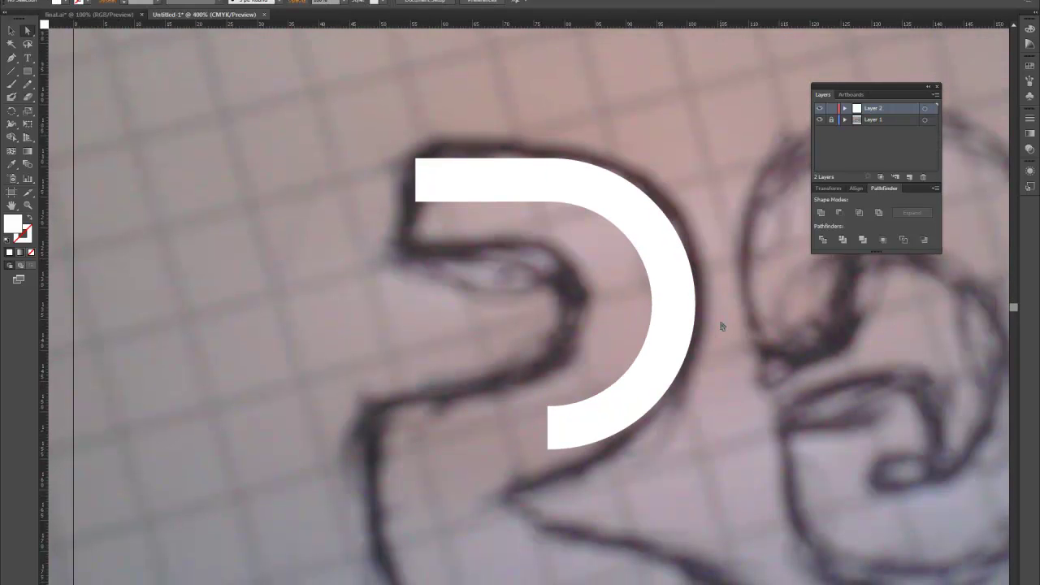
scroll(722, 326, "down", 3)
scroll(609, 365, "right", 1)
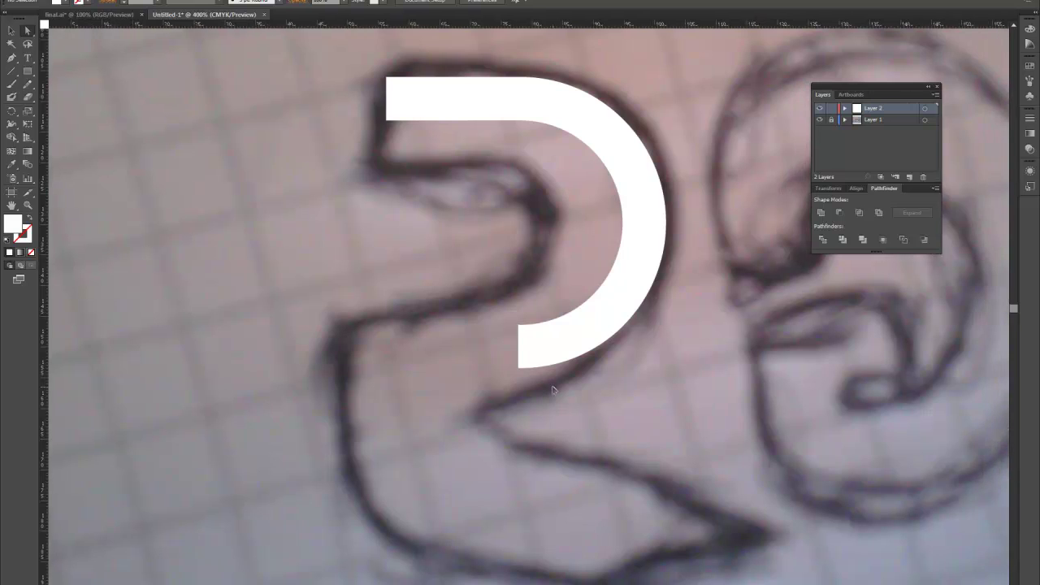
scroll(553, 390, "right", 2)
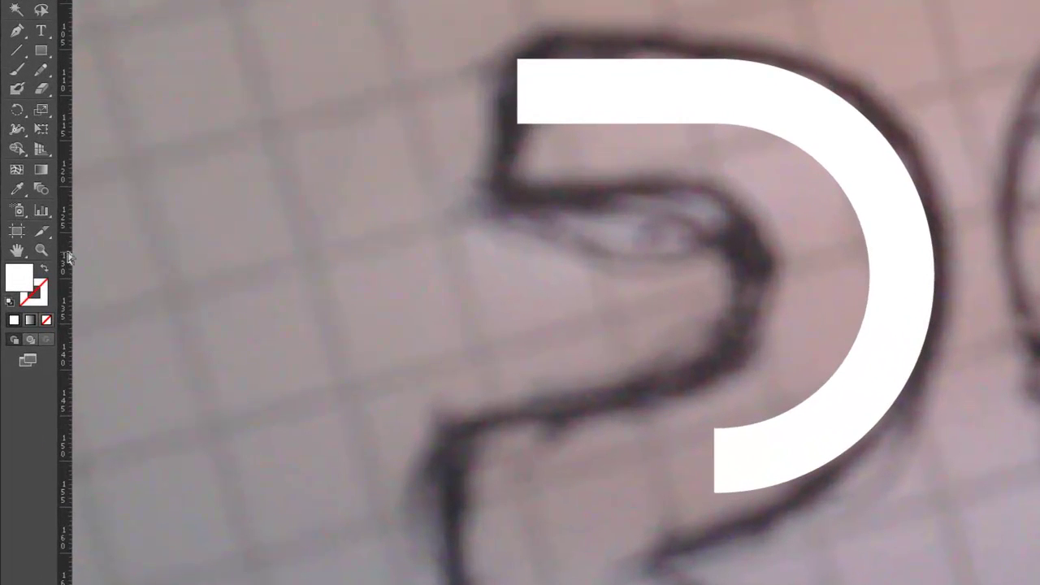
left_click_drag(69, 256, 524, 271)
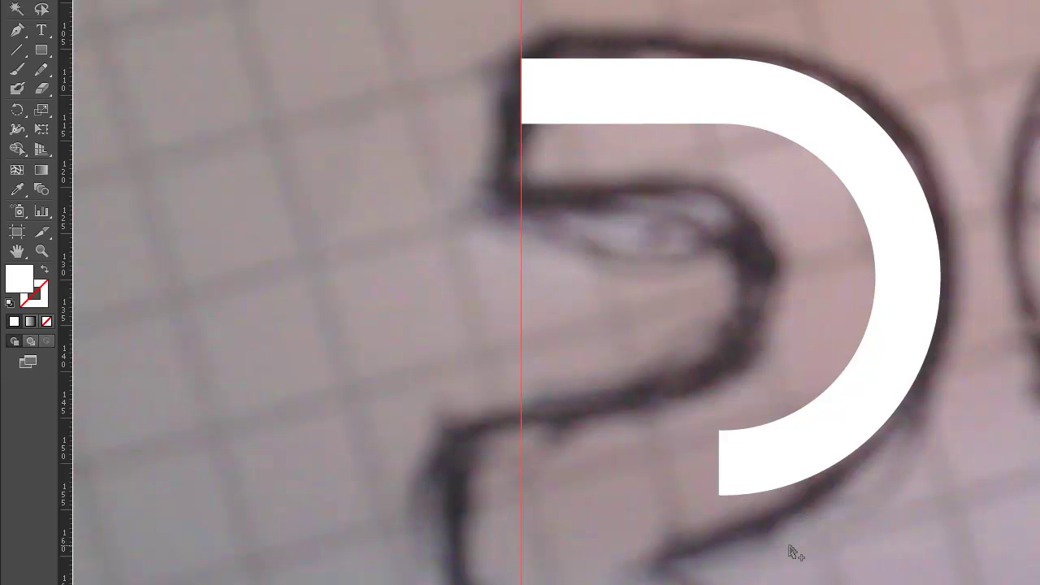
Step: Extend the half ring's lower end horizontally left to the vertical guide by shifting its end anchors
scroll(792, 550, "up", 2)
left_click(646, 313)
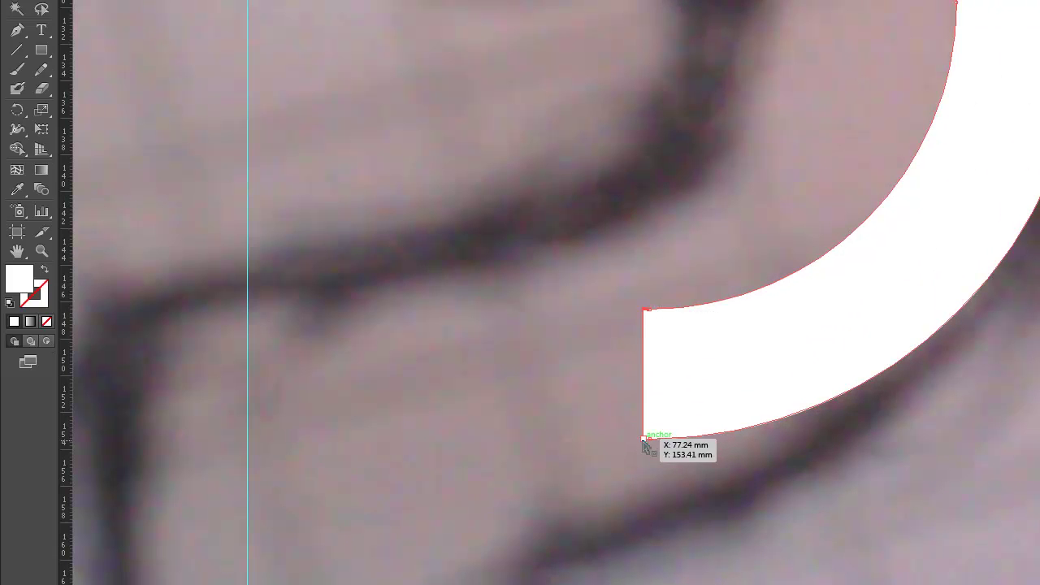
key("Left")
key("Left")
key("Left")
key("Left")
key("Left")
key("Left")
key("Left")
key("Left")
key("Left")
key("Left")
key("Left")
key("Left")
key("Left")
key("Left")
key("Left")
key("Left")
key("Left")
key("Left")
key("Left")
key("Left")
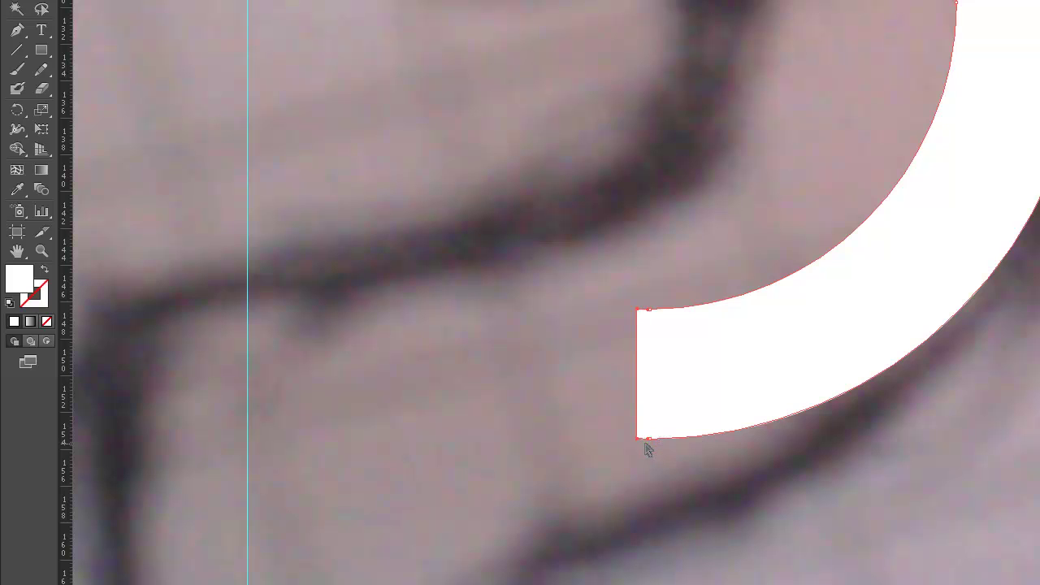
key("Left")
key("Left")
key("Left")
key("Left")
key("Left")
key("Left")
key("Left")
key("Left")
key("Left")
key("Left")
key("Left")
key("Left")
key("Left")
key("Left")
key("Left")
key("Left")
key("Left")
key("Left")
key("Left")
key("Left")
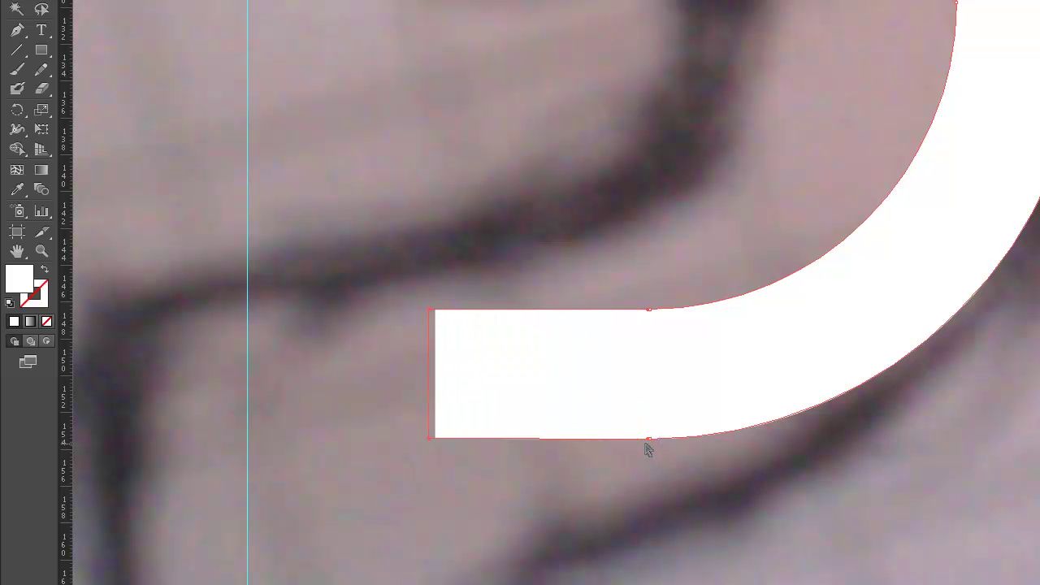
key("Left")
key("Left")
key("Left")
key("Left")
key("Left")
key("Left")
key("Left")
key("Left")
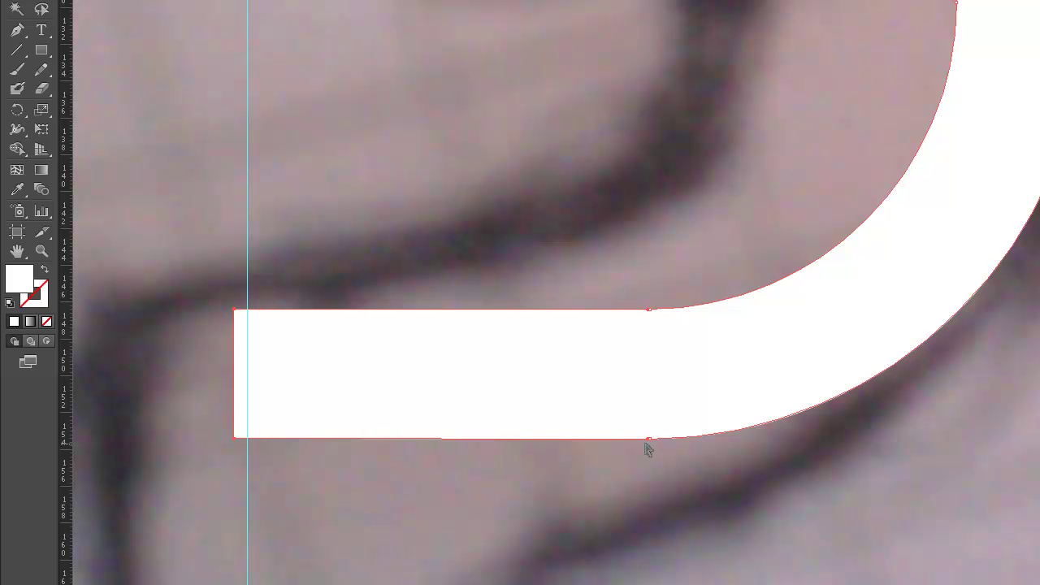
key("Right")
key("Right")
key("Right")
key("Left")
left_click(15, 8)
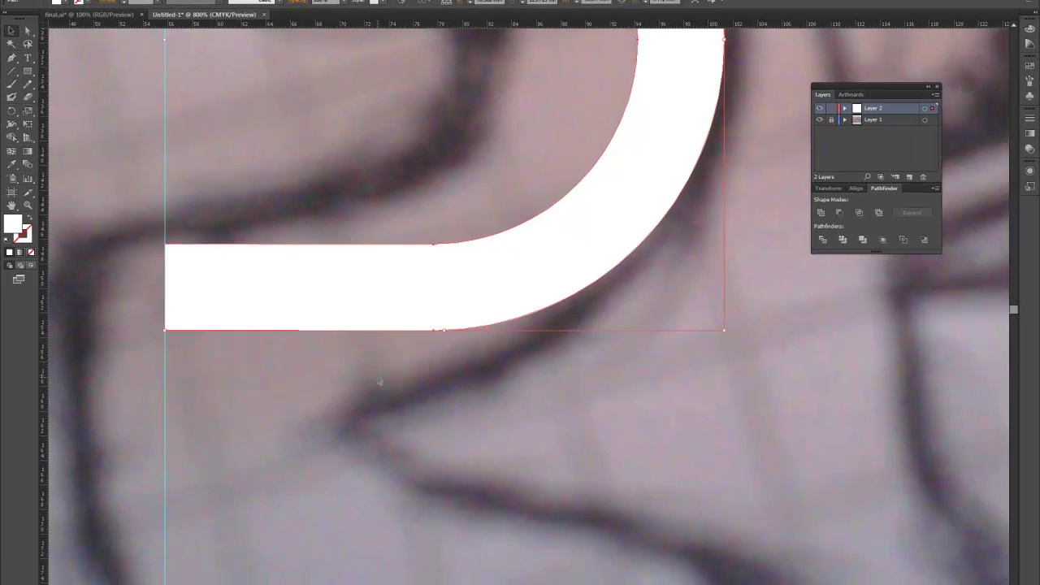
Step: Draw a rectangle over the left part of the R's lower arm, matching its thickness, and move it below the shape
scroll(378, 382, "down", 3)
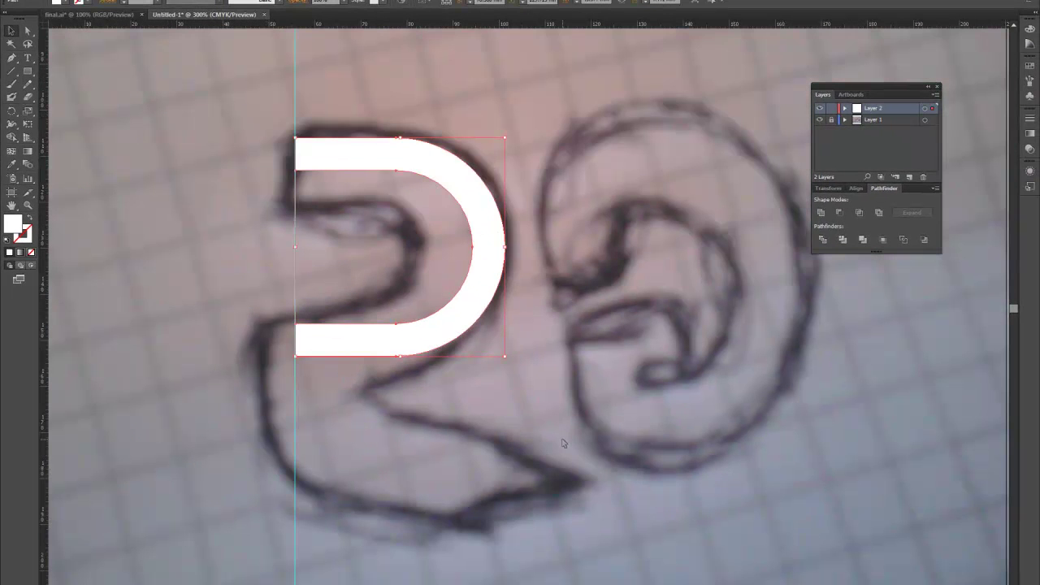
scroll(558, 436, "up", 4)
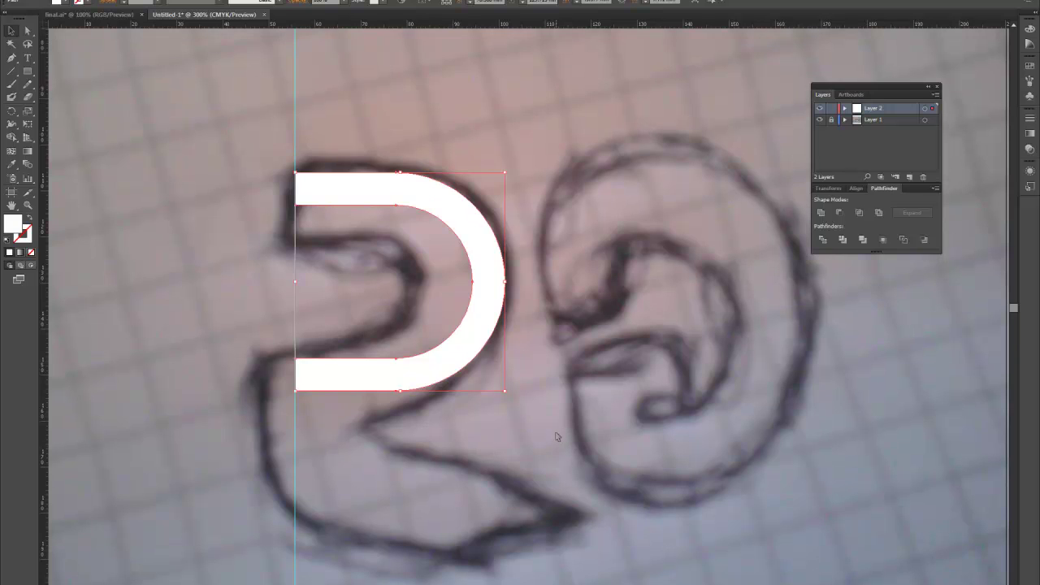
scroll(556, 434, "right", 1)
scroll(556, 436, "right", 3)
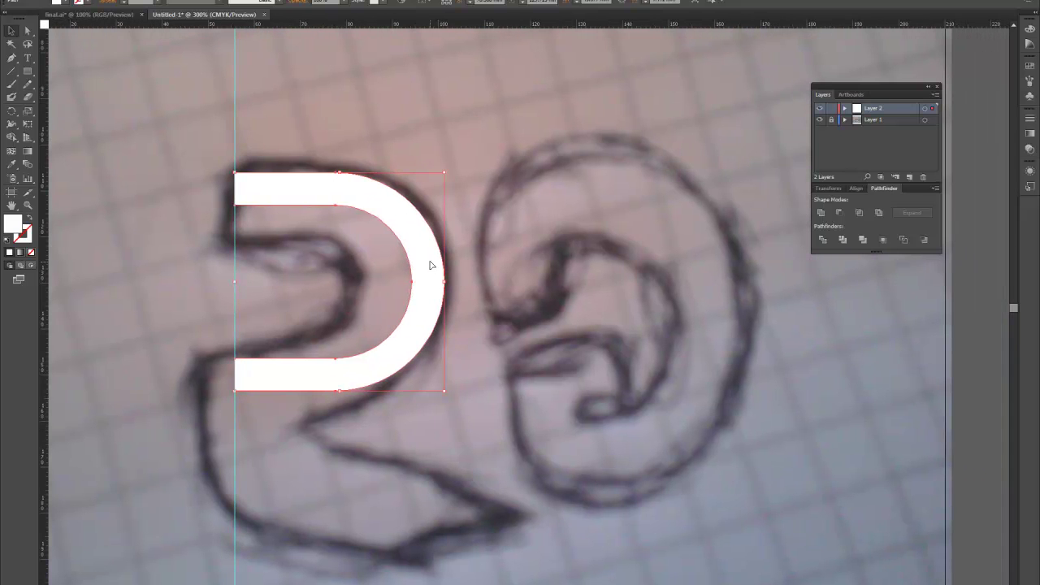
left_click(24, 75)
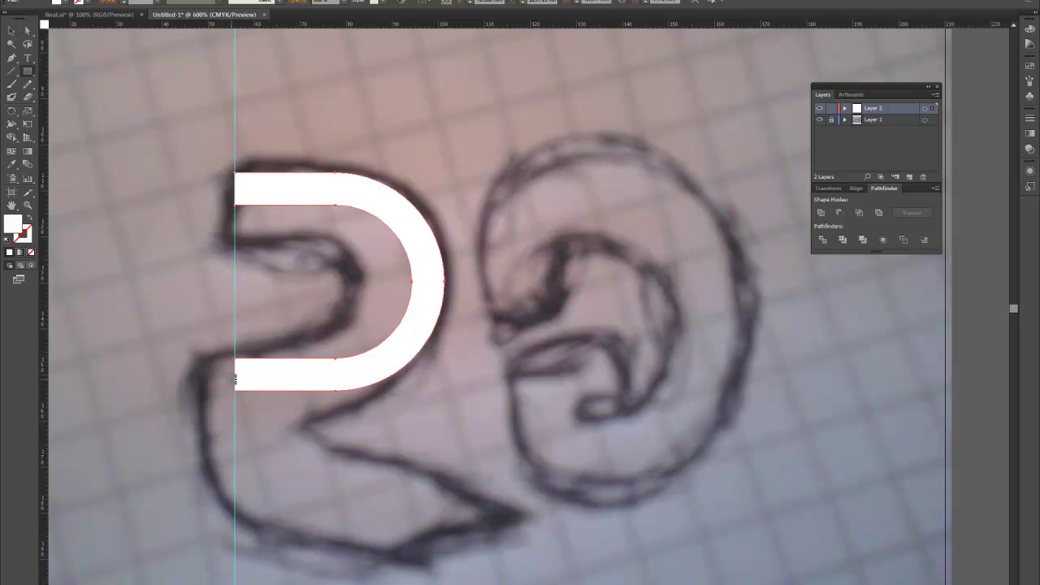
scroll(235, 378, "up", 3)
left_click_drag(241, 297, 522, 418)
left_click_drag(527, 423, 527, 422)
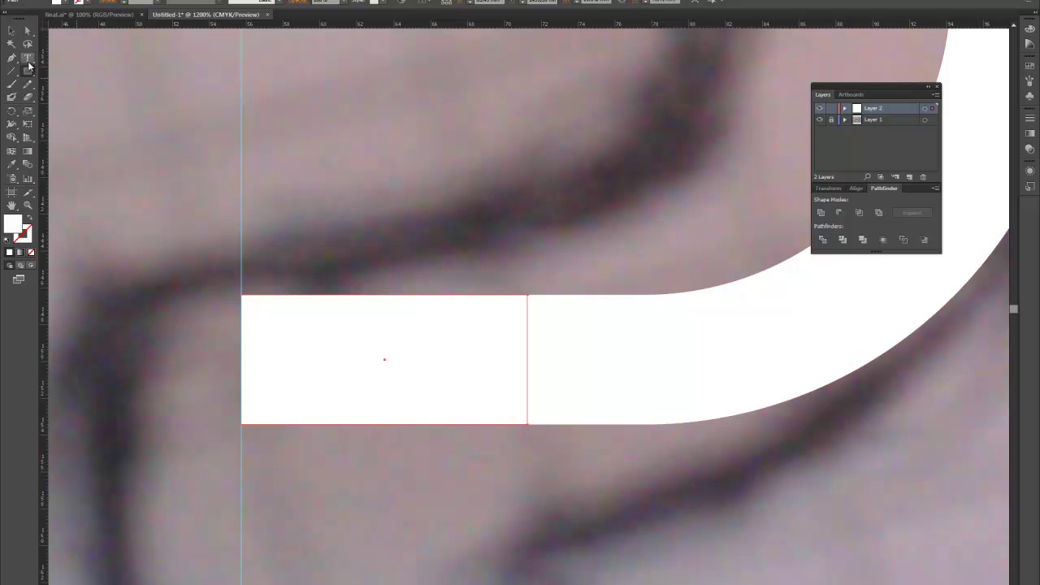
left_click(27, 29)
left_click_drag(434, 341, 699, 539)
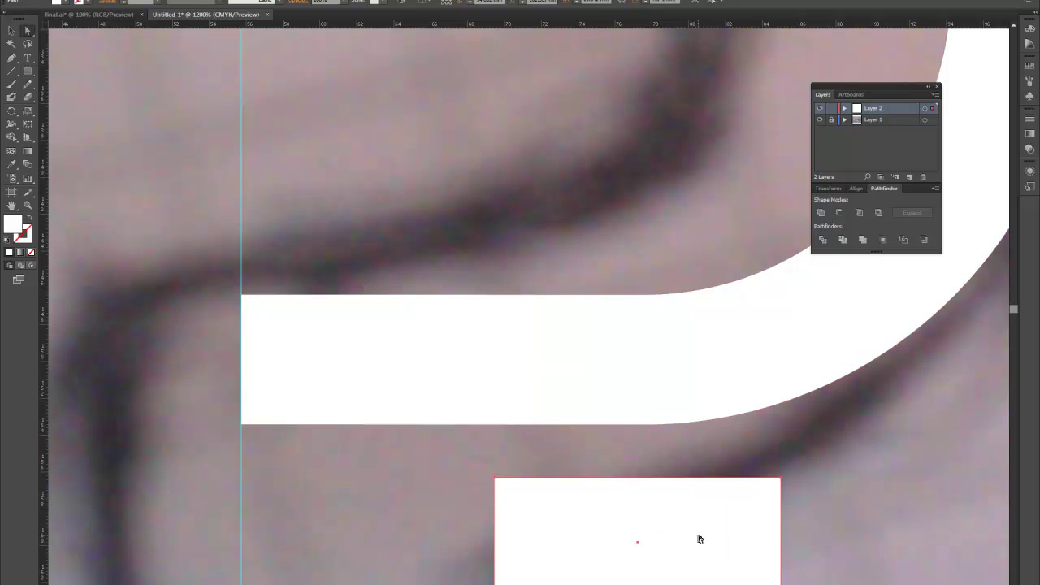
Step: Duplicate the R's curved shape and place the copy over the sketched G
scroll(607, 530, "down", 2)
scroll(592, 513, "right", 4)
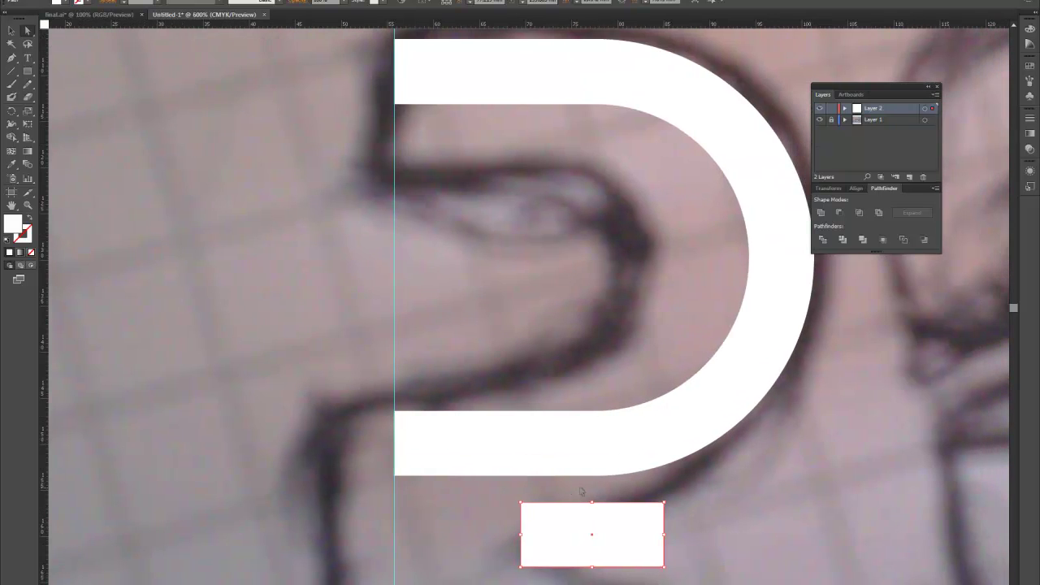
scroll(559, 491, "down", 1)
scroll(561, 496, "right", 4)
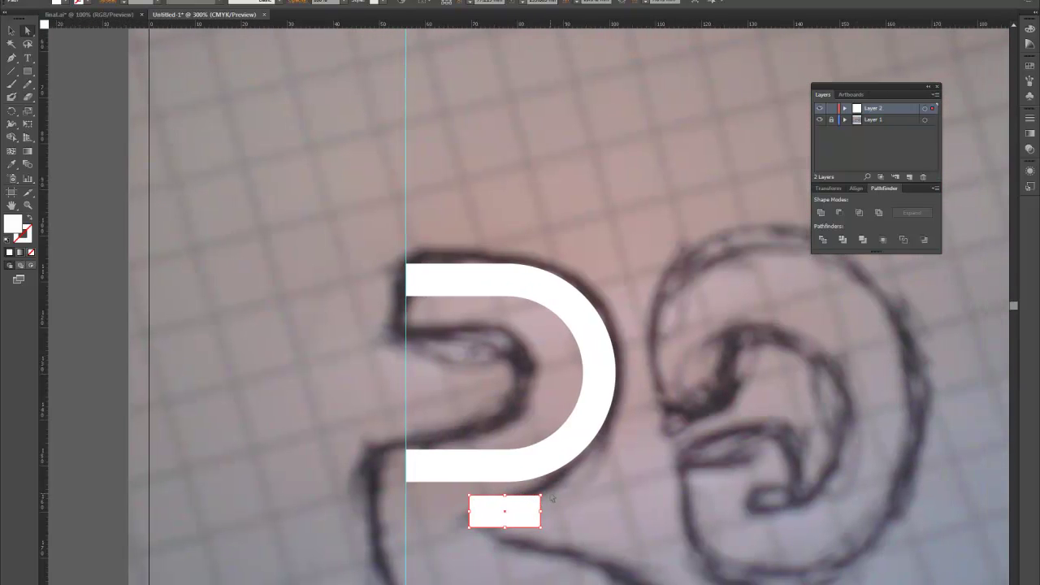
left_click_drag(569, 428, 819, 414, "alt")
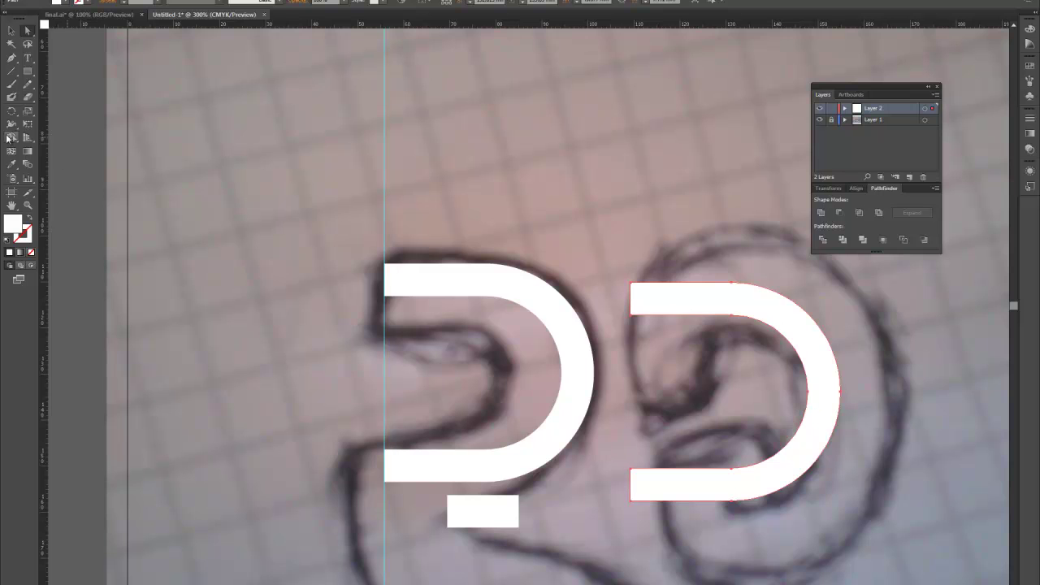
left_click(28, 72)
left_click_drag(611, 241, 787, 338)
key("ctrl+s")
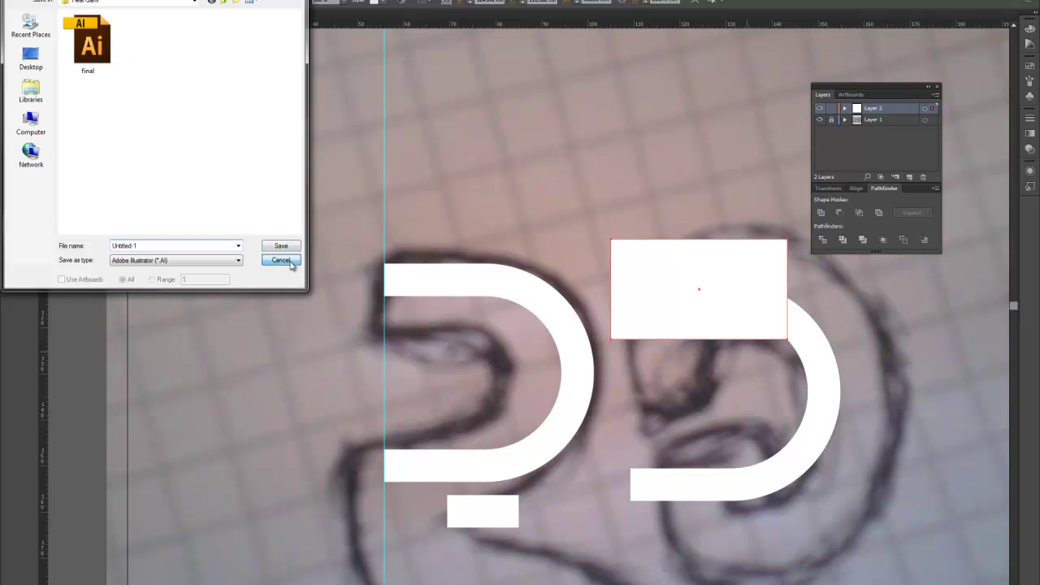
left_click(281, 260)
key("ctrl+s")
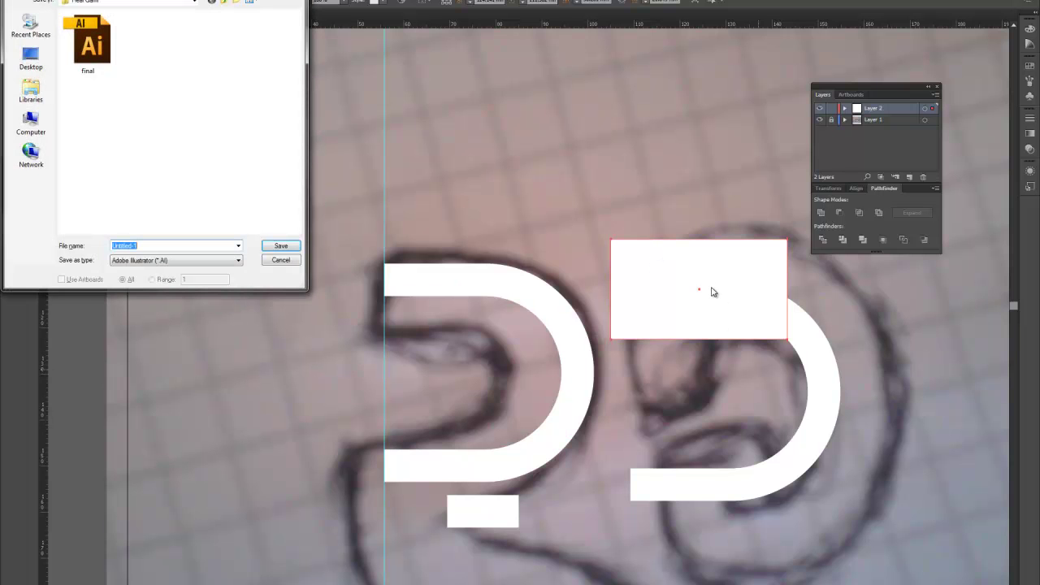
left_click(280, 260)
key("ctrl+z")
Step: Cover the copied shape's curved part with a tall rectangle and subtract it with Minus Front, leaving only the two arm ends
left_click_drag(674, 238, 924, 580)
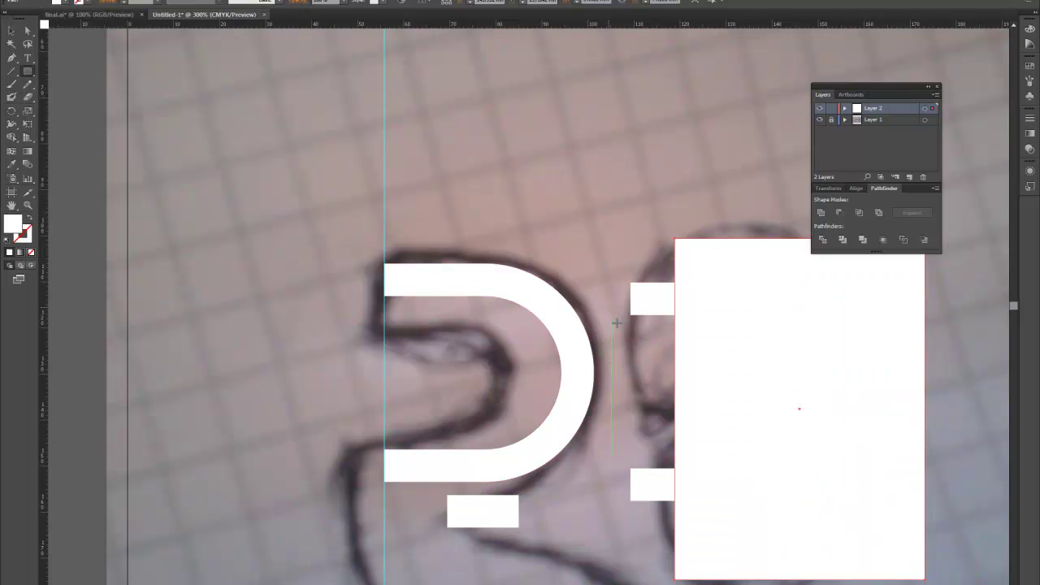
left_click(646, 299, "shift")
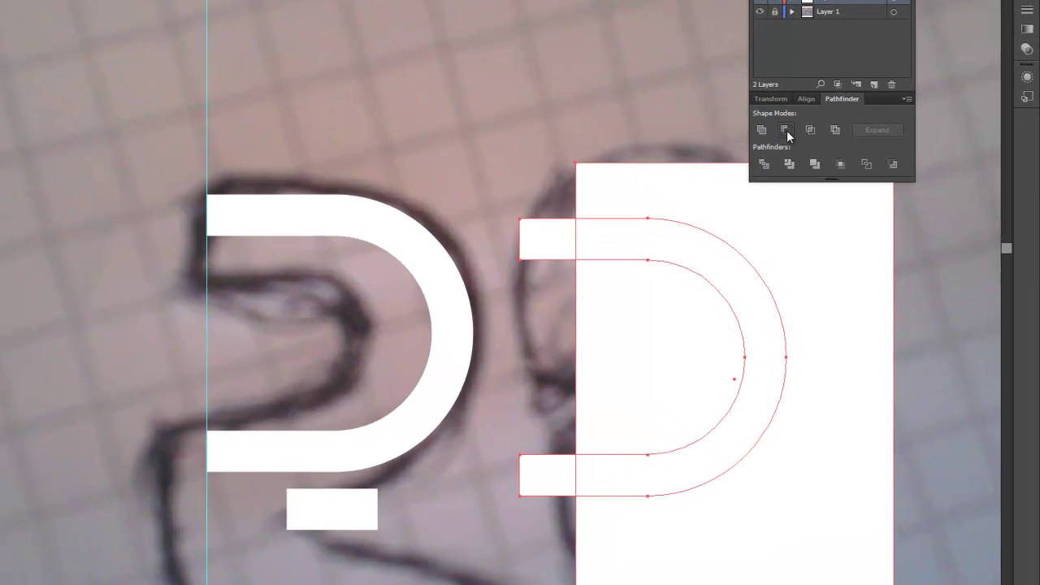
left_click(804, 161)
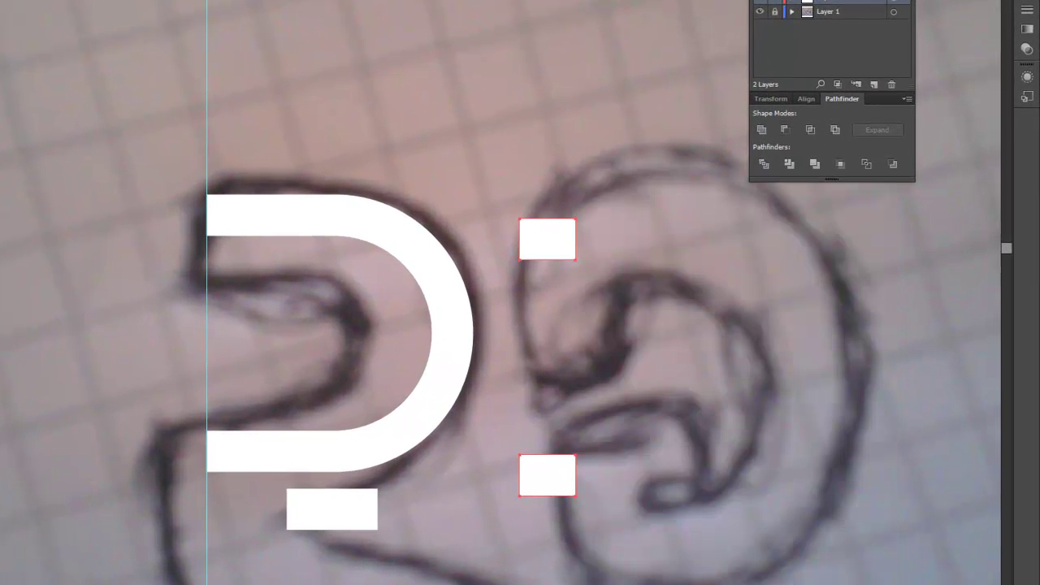
Step: Separate and delete the upper leftover block, and move the lower block slightly up and right over the sketched G
left_click_drag(547, 238, 565, 49)
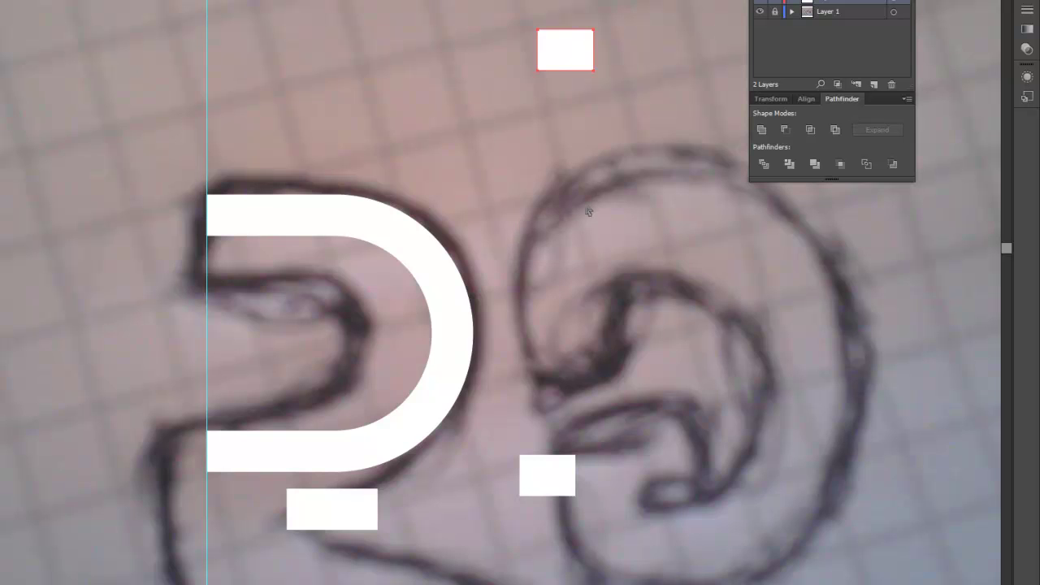
key("Delete")
left_click_drag(548, 472, 586, 452)
Step: Delete the plain rectangle below the R and place the leftover block there, keeping a spare copy over the sketched G
left_click(342, 519)
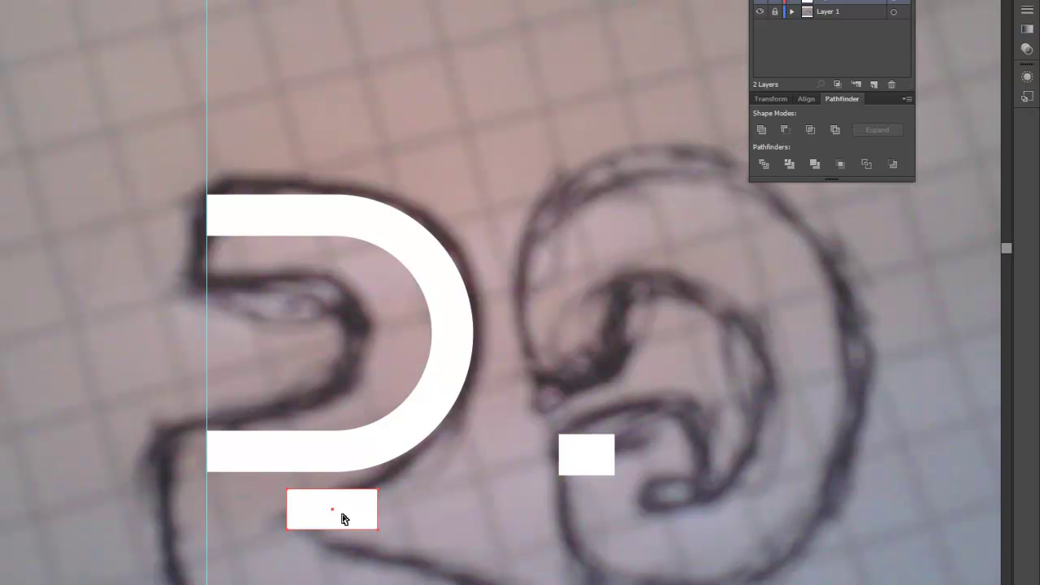
key("Delete")
left_click_drag(604, 464, 492, 526)
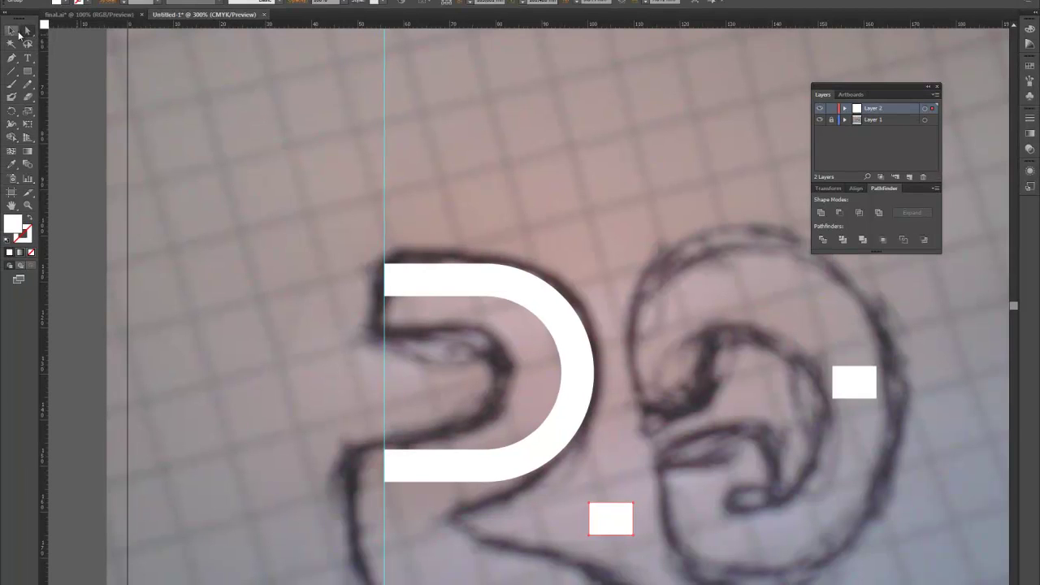
Step: Stretch the block horizontally into a bar about two thirds of the R's width and position it beneath the lower arm
left_click(12, 31)
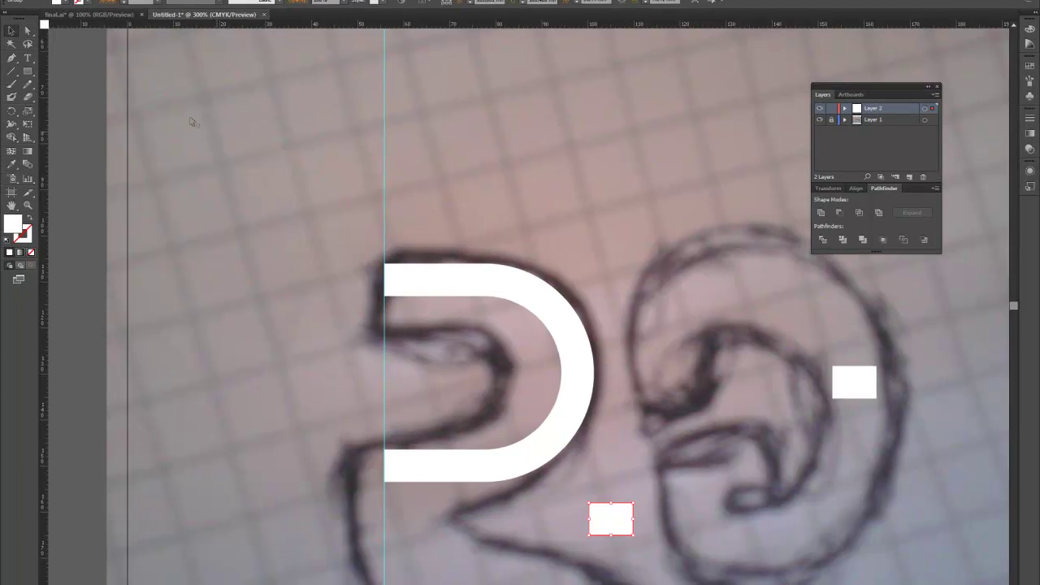
left_click_drag(634, 518, 992, 519)
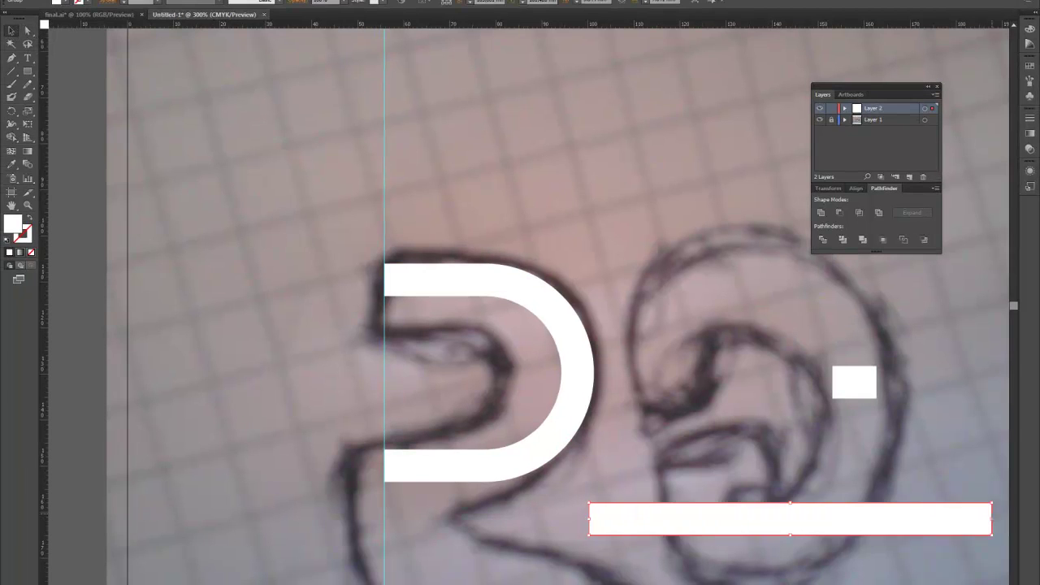
left_click_drag(864, 529, 587, 545)
scroll(587, 545, "down", 3)
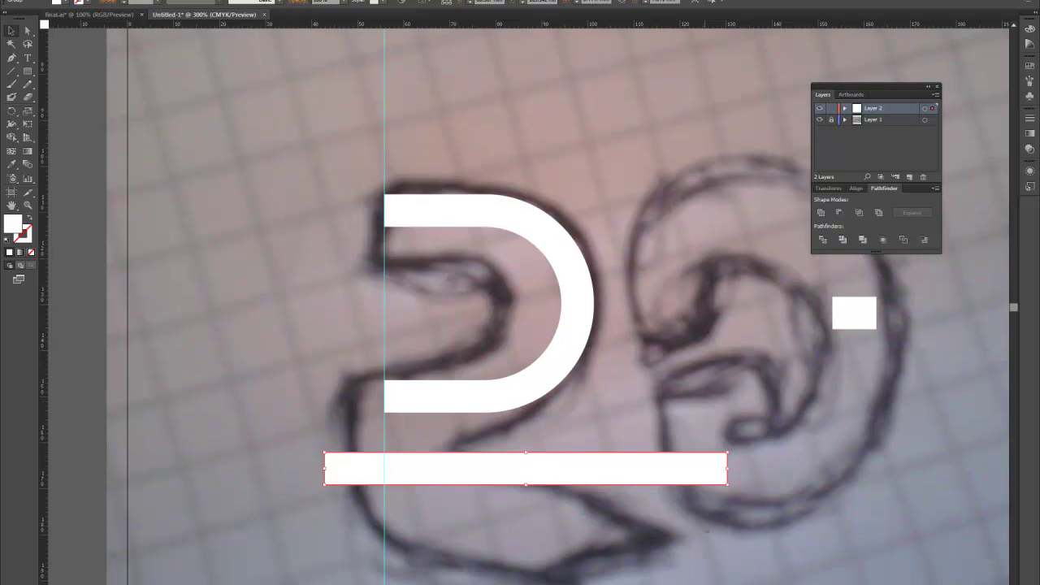
left_click_drag(727, 463, 576, 463)
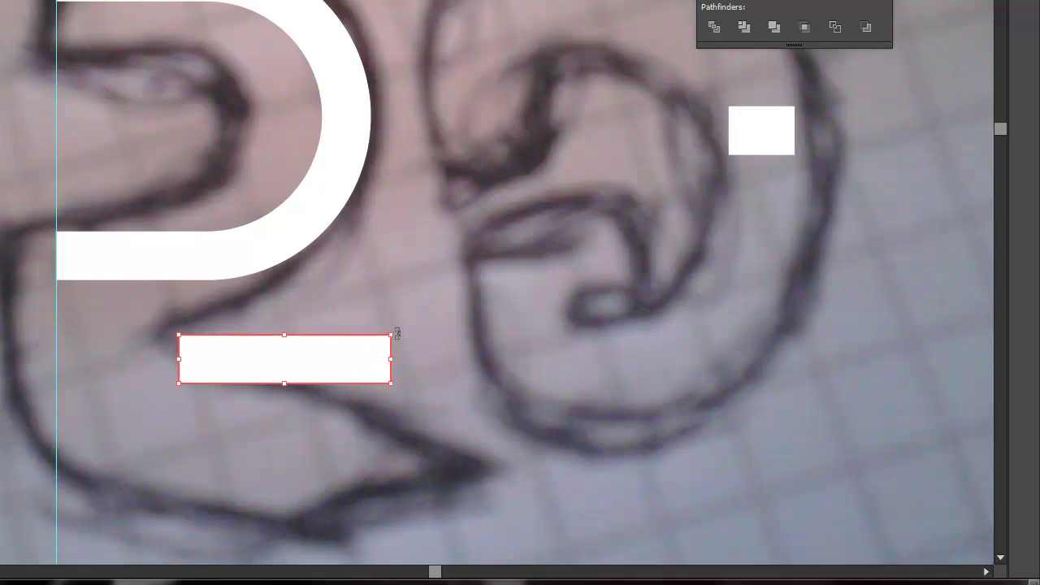
Step: Rotate the bar clockwise into a diagonal leg and align its upper corner with the lower arm's upper left corner
left_click_drag(400, 328, 428, 388)
left_click_drag(309, 367, 165, 314)
Step: Check the diagonal leg's angle in the Rotate options without changing its rotation
right_click(214, 342)
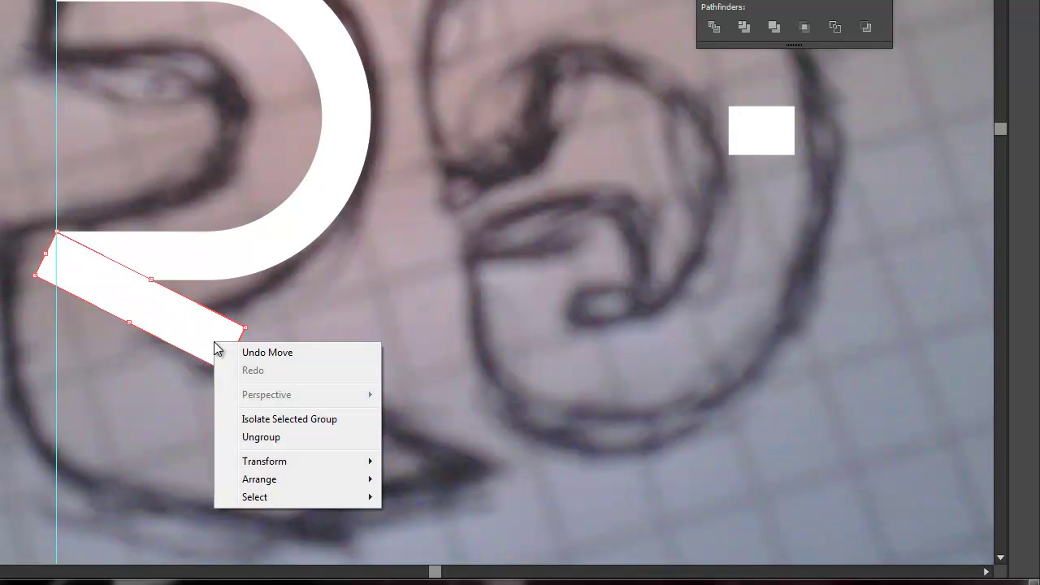
mouse_move(244, 463)
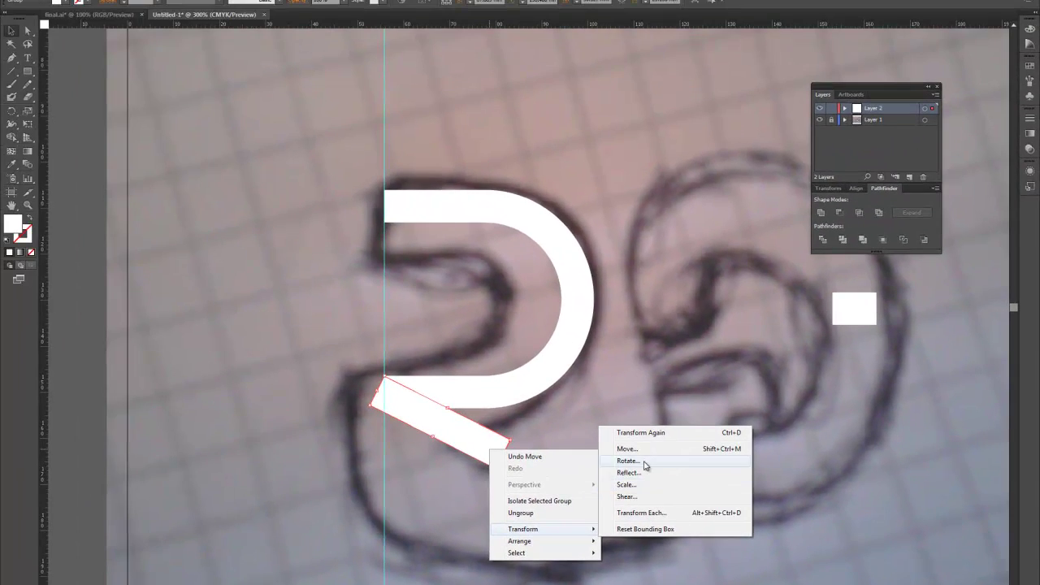
left_click(627, 461)
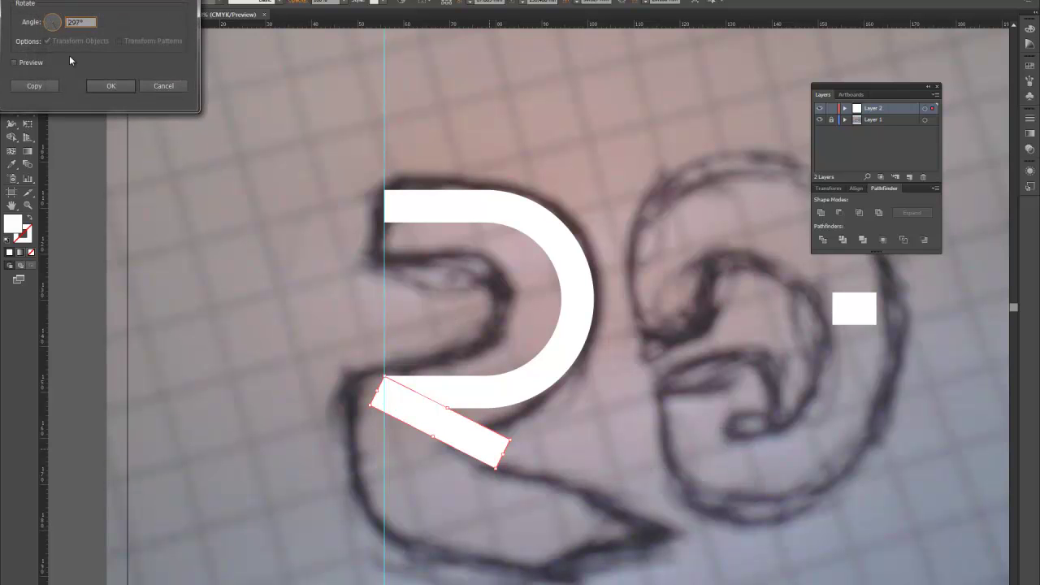
left_click(110, 85)
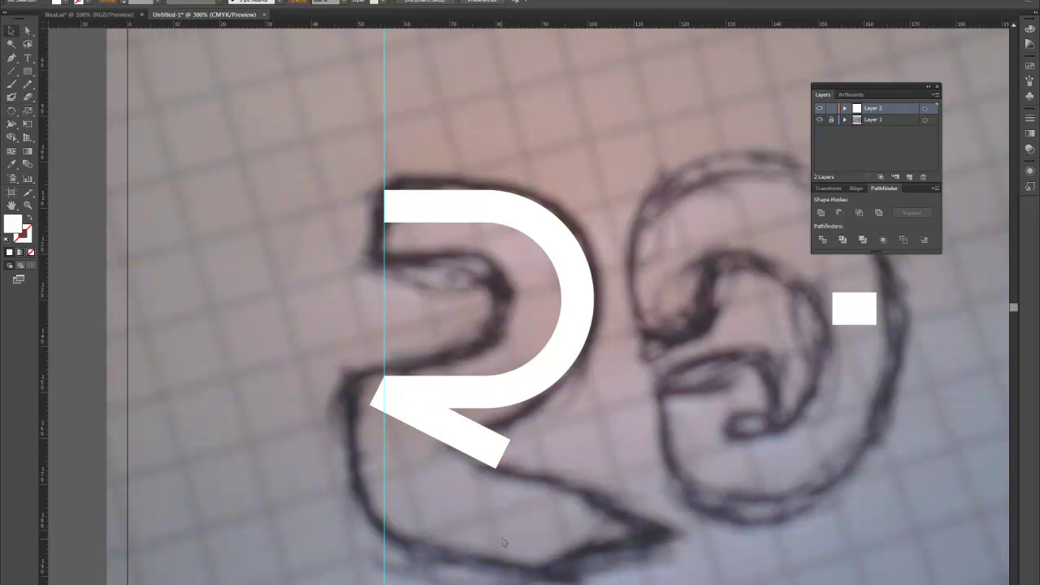
Step: Add a vertical guide at the R's outer right edge and move the diagonal leg's lower left corner to the lower arm's lower left corner
scroll(445, 502, "up", 2)
left_click_drag(329, 291, 273, 225)
left_click(96, 14)
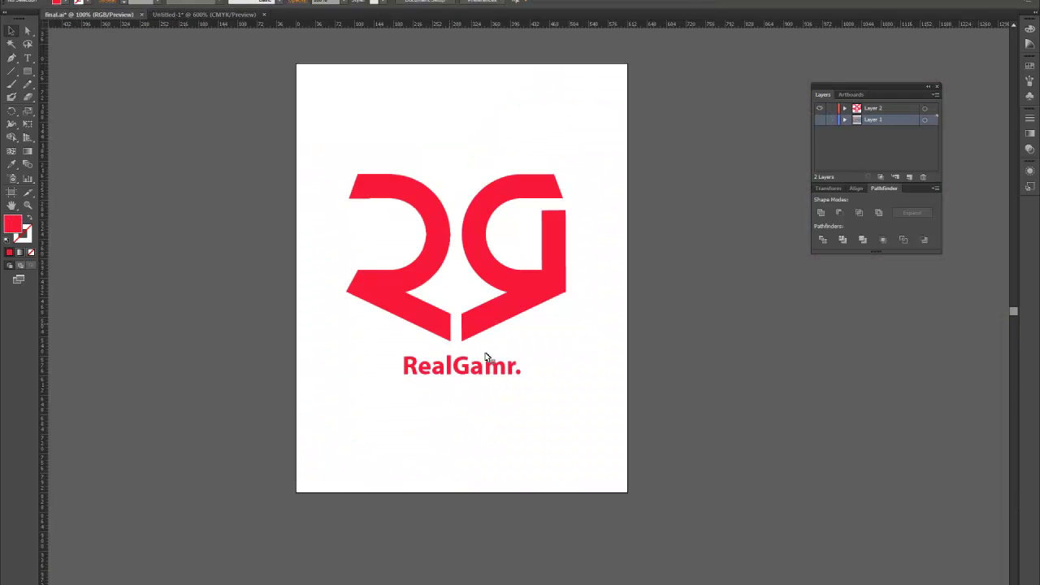
left_click(187, 15)
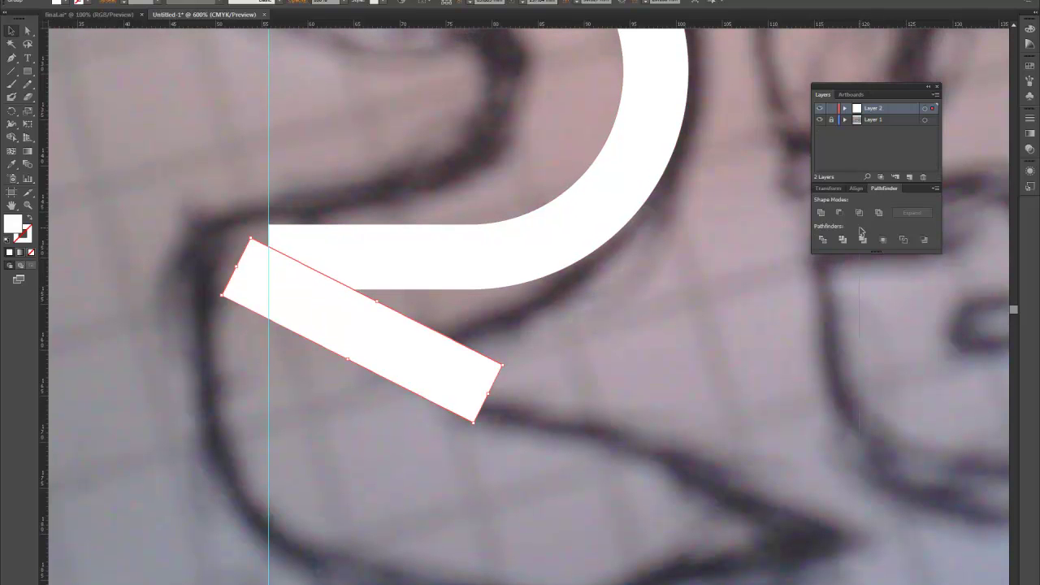
left_click(690, 217)
left_click_drag(388, 301, 407, 317)
scroll(434, 455, "up", 3)
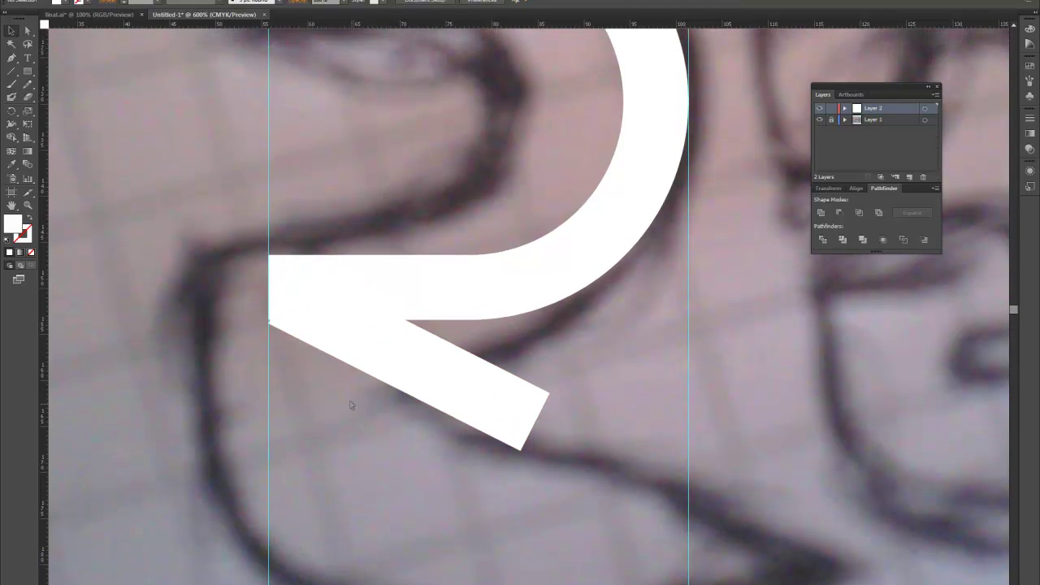
Step: Fine-tune the leg's position so its lower left corner coincides with the lower arm's corner on the left guide
scroll(254, 410, "up", 1)
left_click_drag(352, 256, 352, 248)
scroll(293, 277, "up", 2)
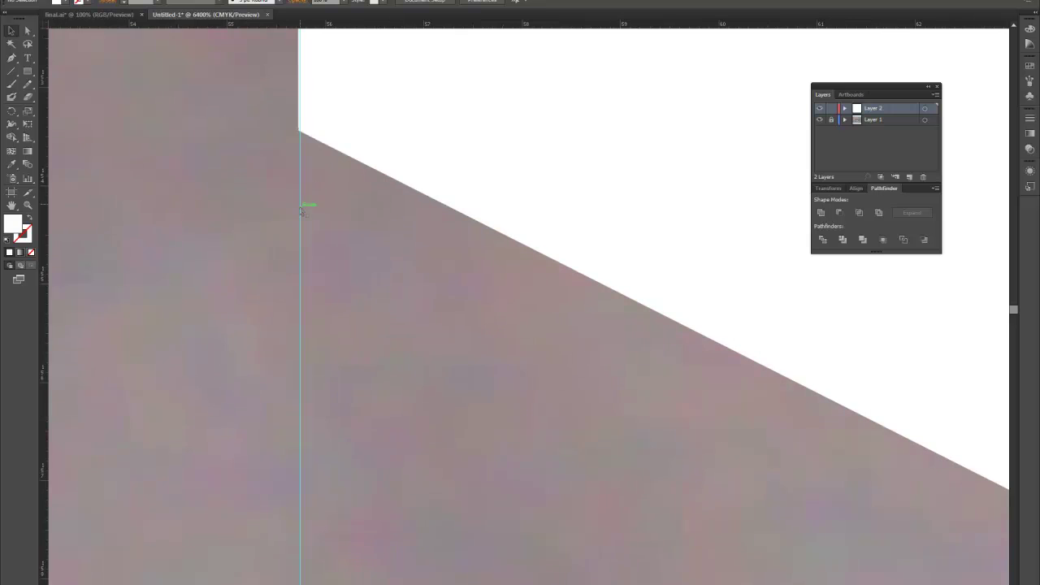
left_click_drag(328, 145, 328, 145)
left_click(327, 182)
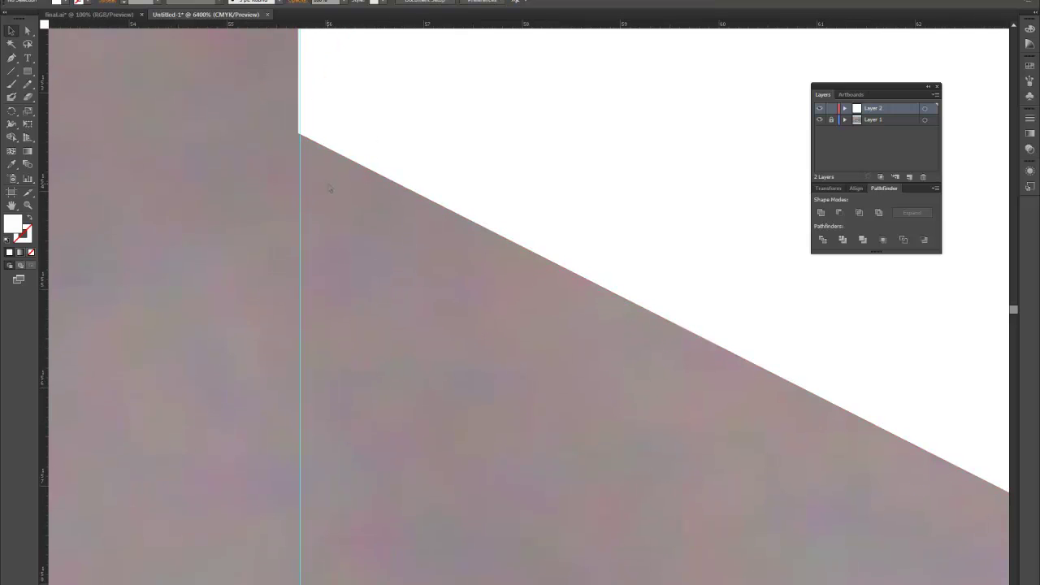
scroll(313, 122, "down", 1)
left_click(313, 116)
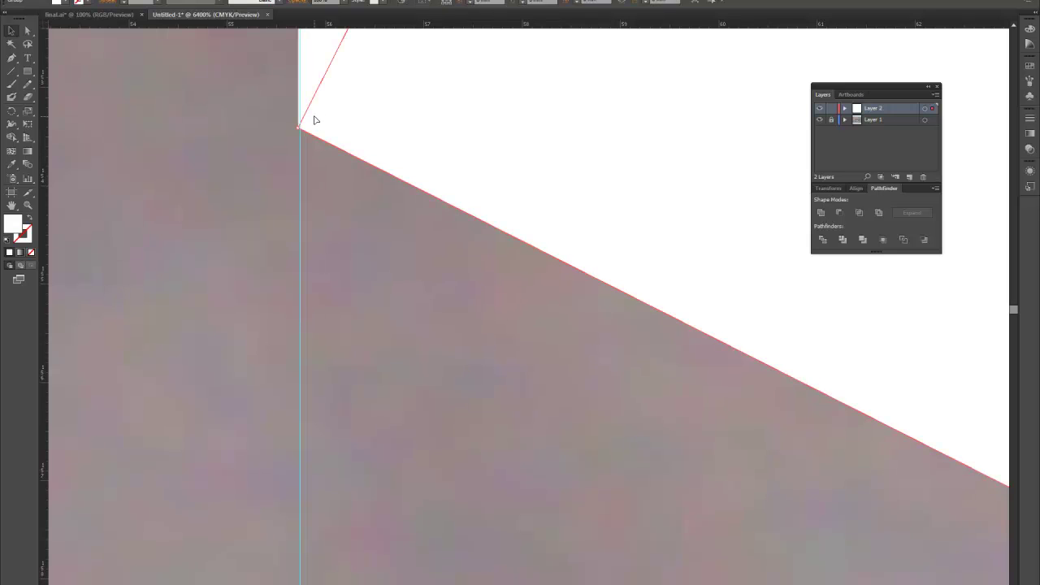
left_click_drag(359, 130, 323, 128)
left_click(334, 195)
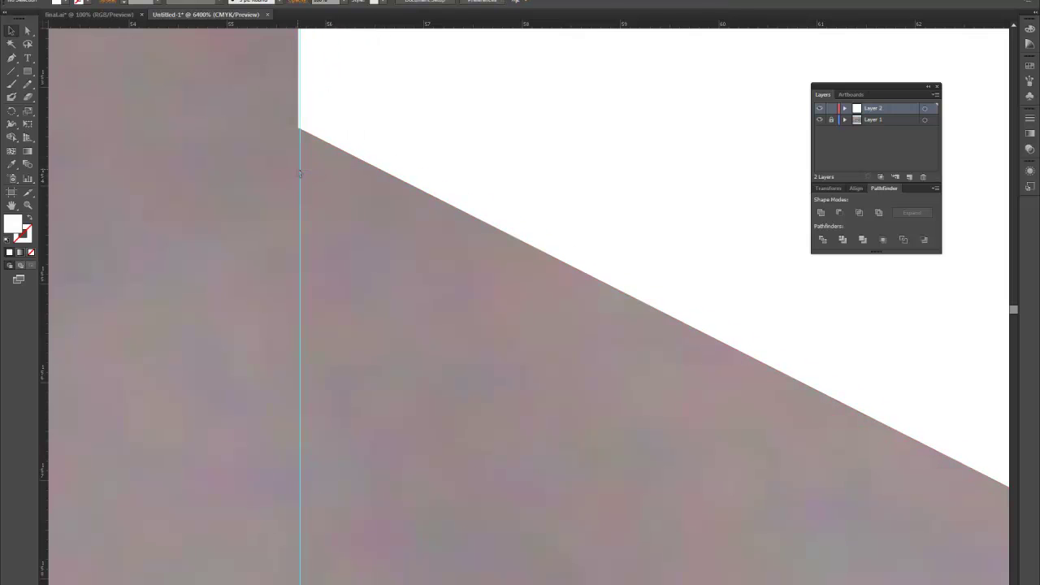
mouse_move(300, 169)
left_mouse_down()
mouse_move(233, 160)
mouse_move(312, 172)
left_mouse_up()
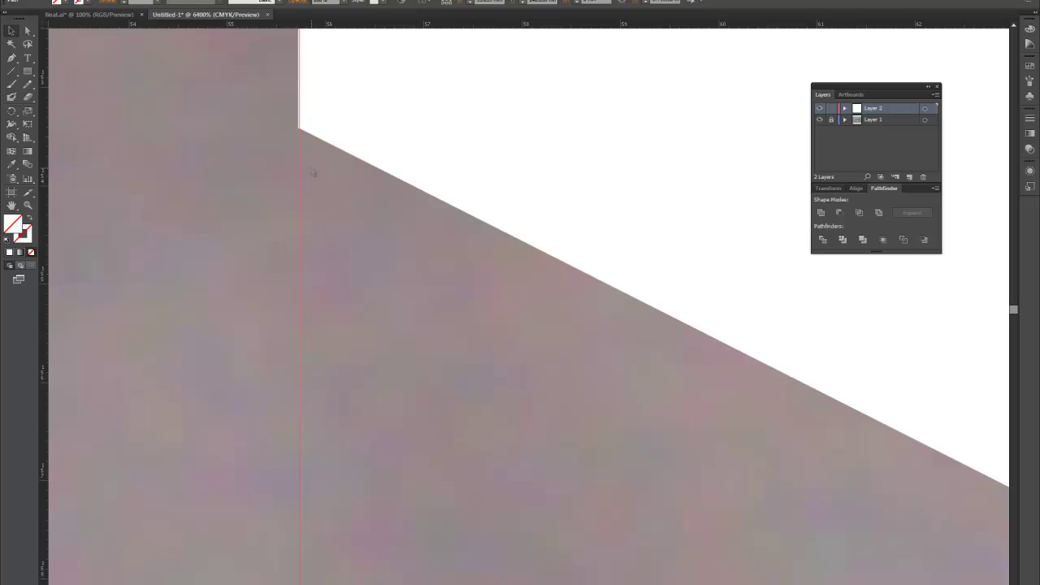
Step: Lengthen the leg by moving both anchor points of its free end right, toward the right guide
scroll(313, 173, "down", 8)
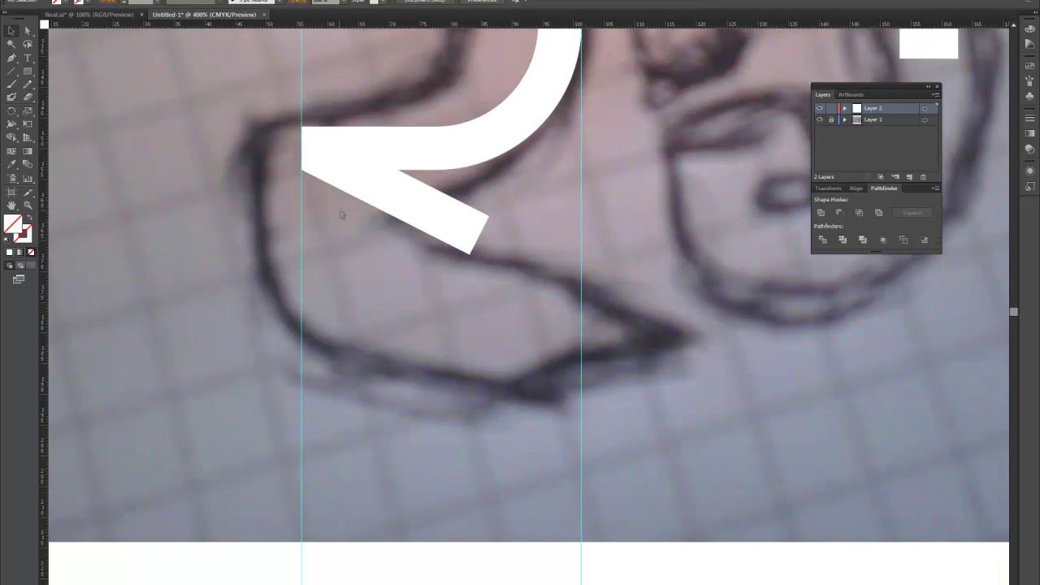
scroll(341, 213, "down", 6)
scroll(362, 207, "up", 5)
left_click(396, 204)
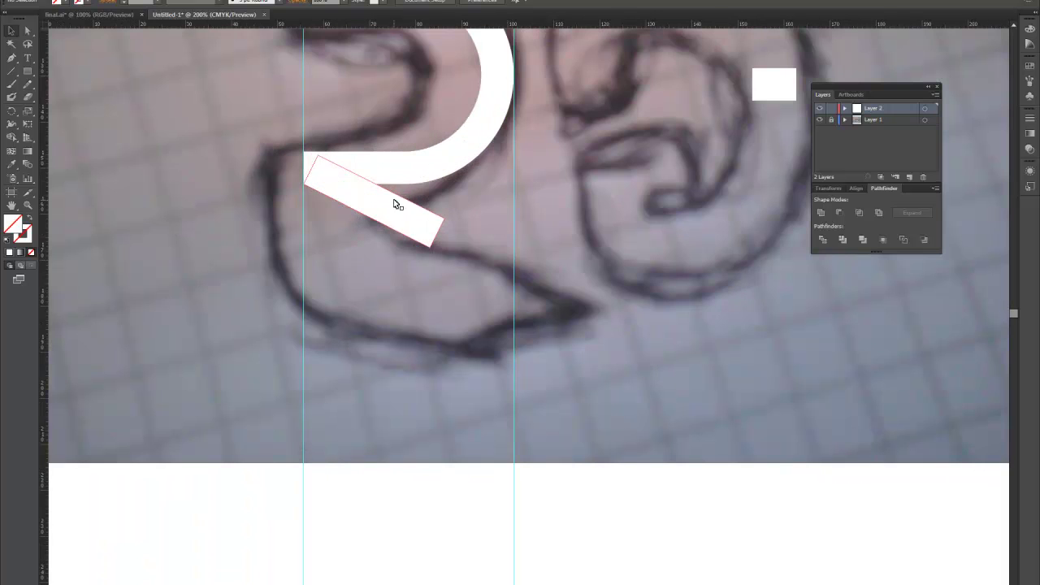
left_click(433, 223)
left_click(26, 31)
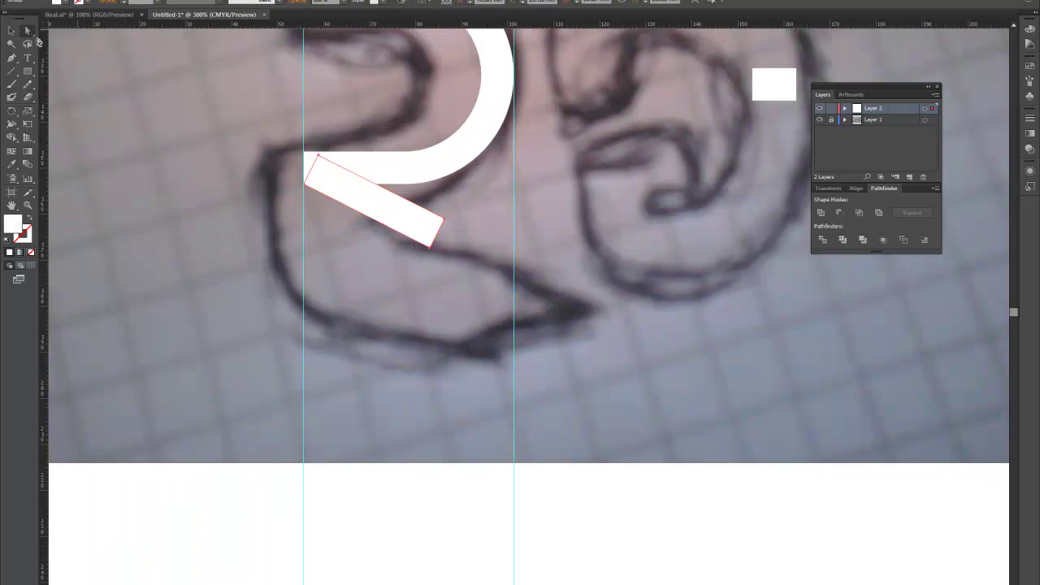
left_click(444, 219)
left_click(430, 248, "shift")
key("Right")
key("Right")
key("Right")
key("Right")
key("Right")
key("Right")
key("Right")
key("Right")
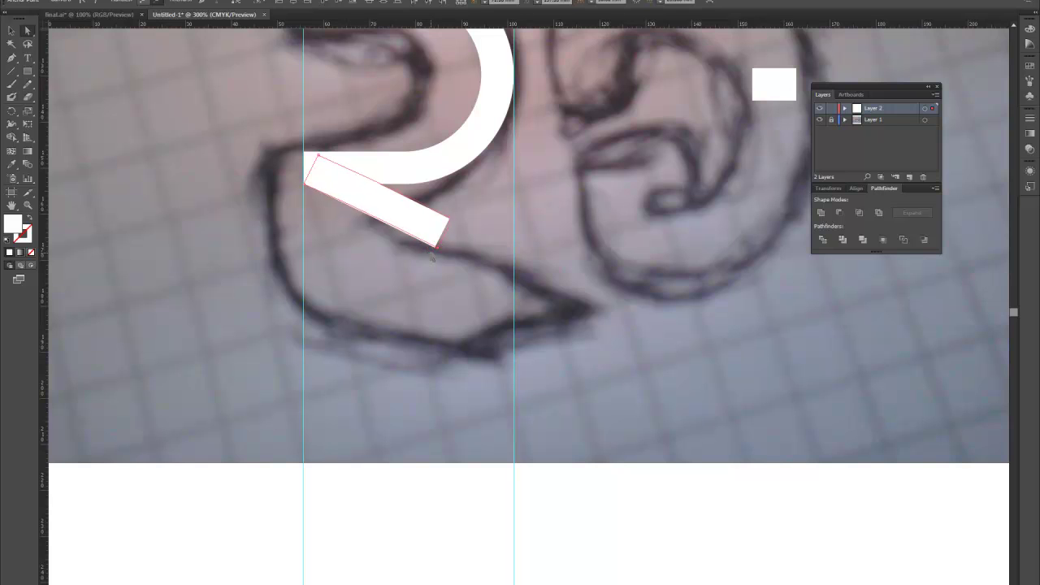
key("Right")
key("Right")
key("Right")
key("Right")
key("Right")
key("Right")
key("Right")
key("Right")
key("Right")
key("Right")
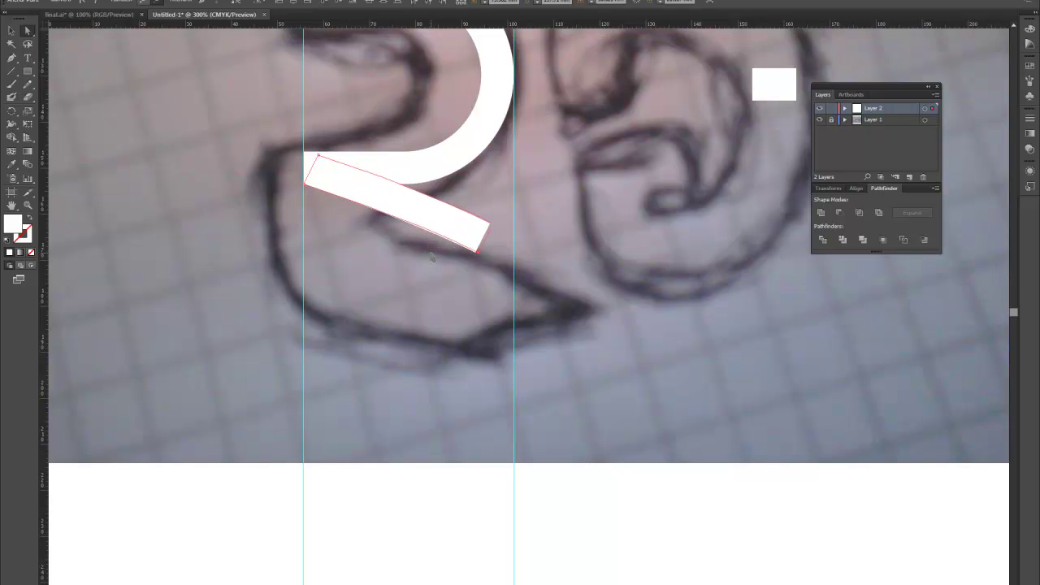
Step: Nudge the leg's two end anchors down and right until the upper one nearly reaches the right guide and the leg regains its slope
key("Down")
key("Down")
key("Down")
key("Down")
key("Down")
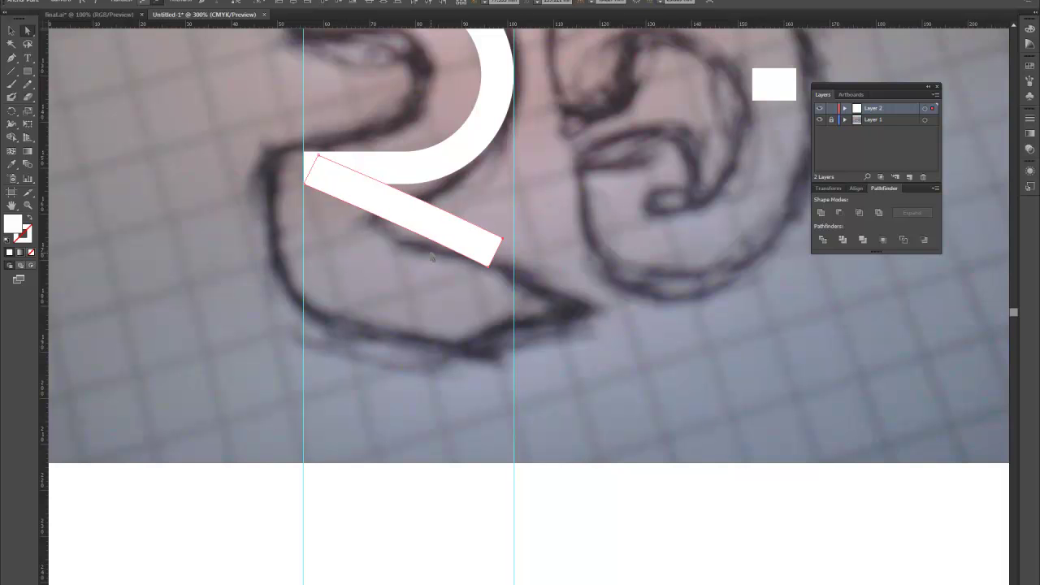
key("Right")
key("Right")
key("Right")
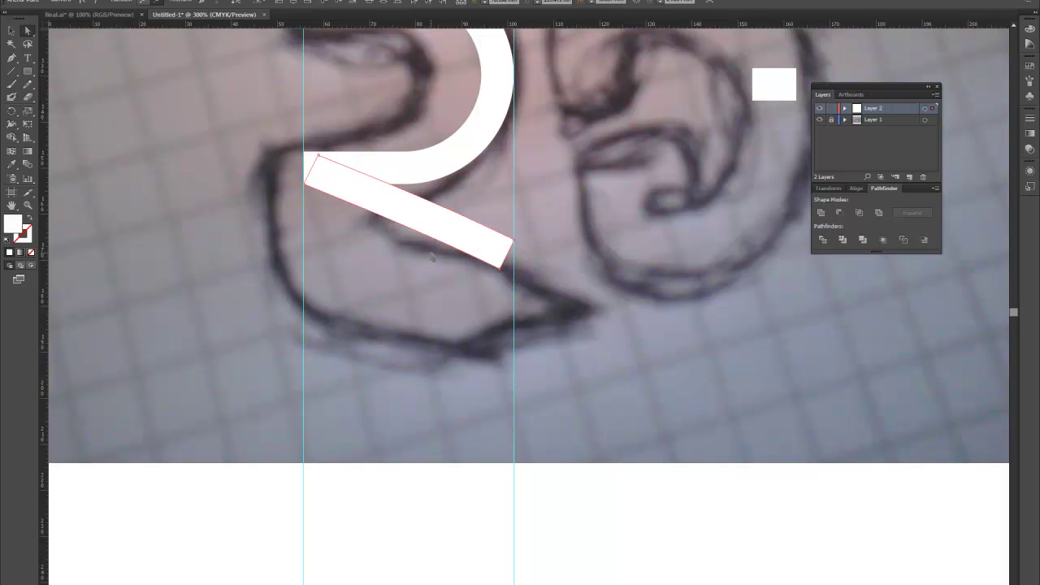
key("Down")
key("Down")
key("Left")
key("Down")
key("Down")
key("Down")
key("Up")
key("Up")
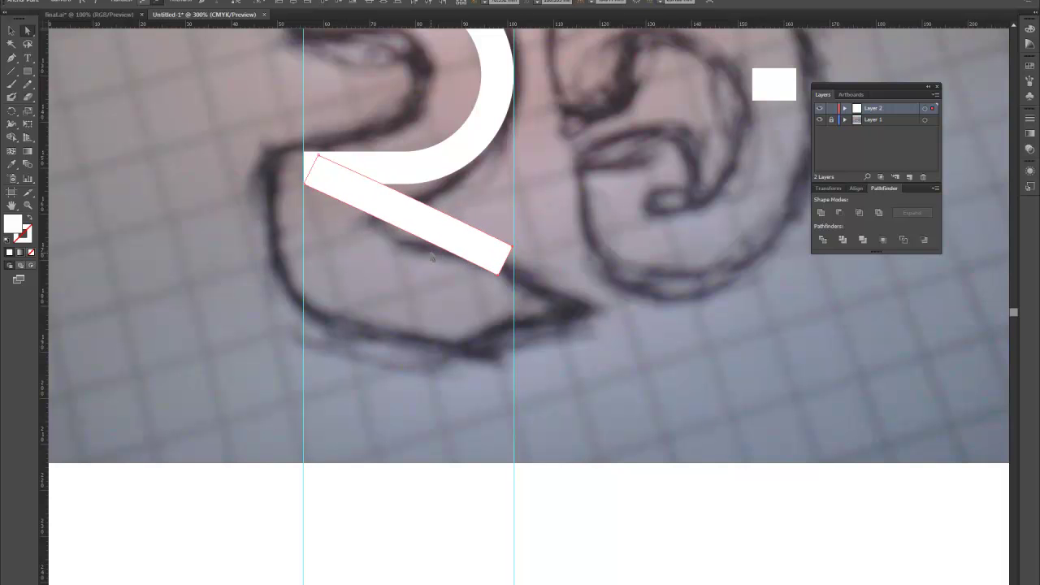
left_click(558, 280)
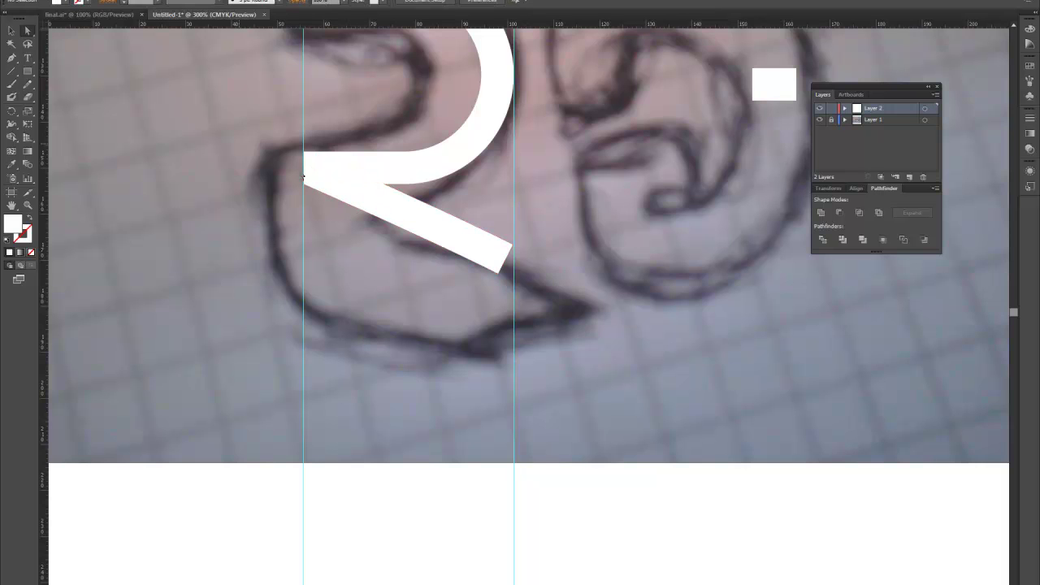
Step: Move the leg's lower end anchor directly below the upper one to give the leg a vertical end like the finished logo's
left_click(89, 14)
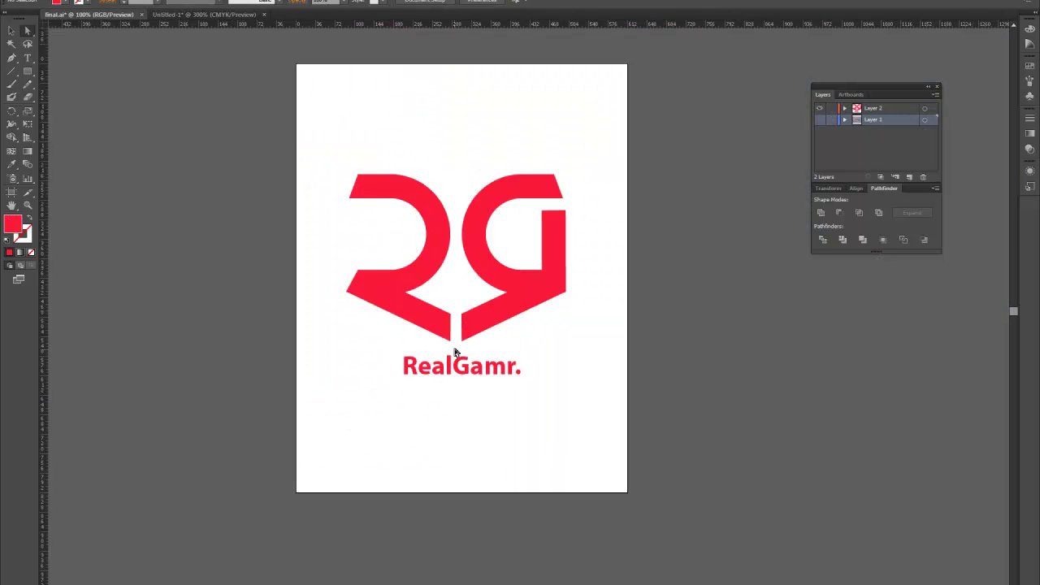
scroll(456, 335, "up", 7)
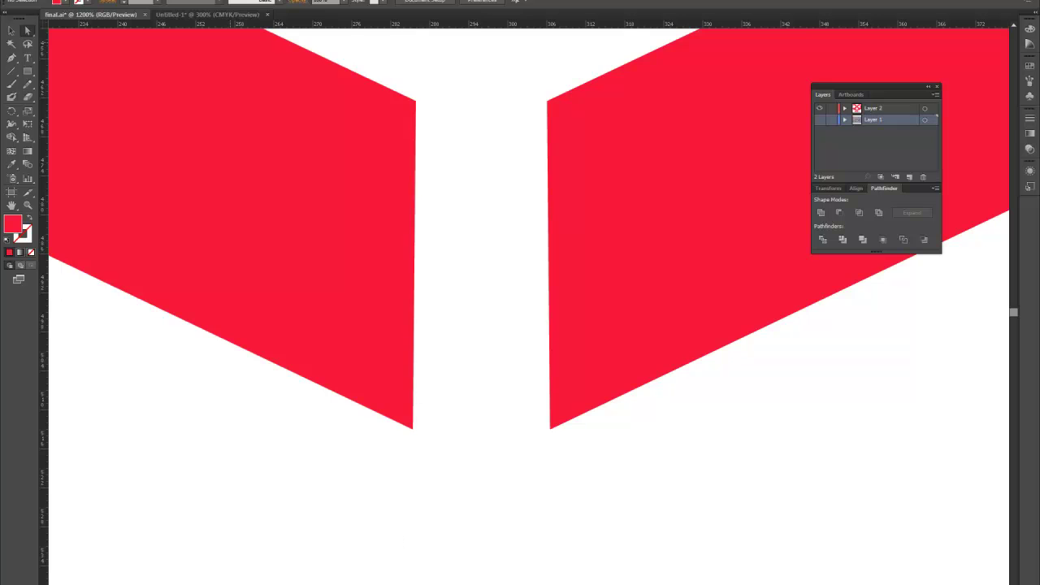
left_click(202, 17)
scroll(501, 278, "up", 4)
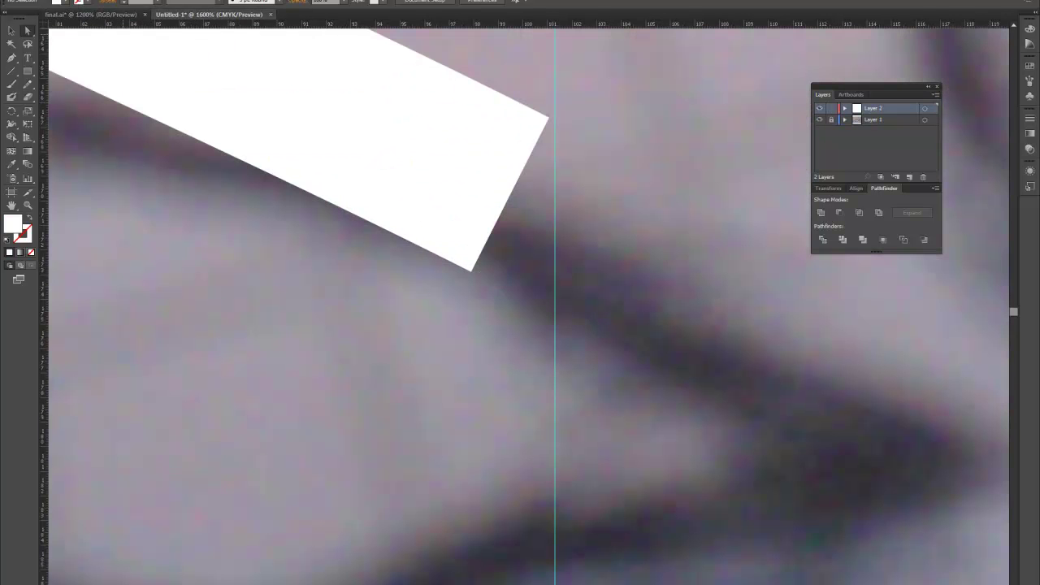
left_click(474, 270)
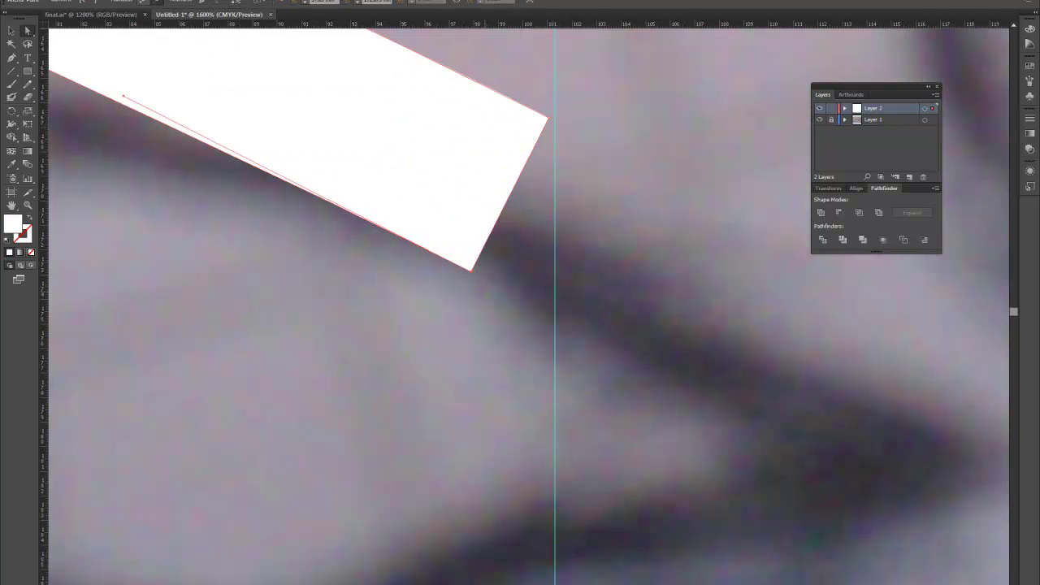
key("Right")
key("Right")
key("Right")
key("Right")
key("Right")
key("Down")
key("Down")
key("Down")
key("Down")
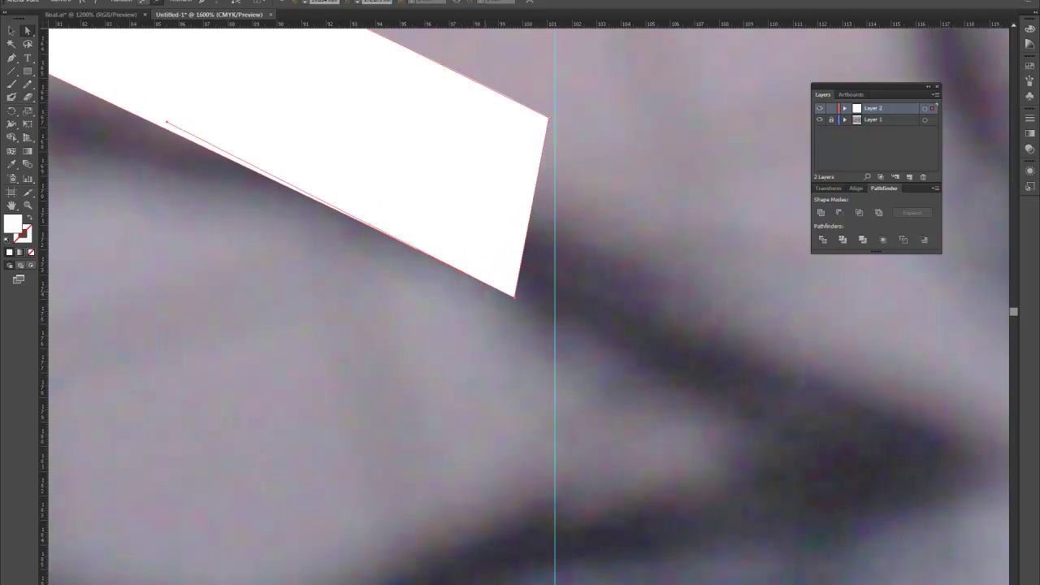
key("Right")
key("Right")
left_click_drag(532, 306, 550, 305)
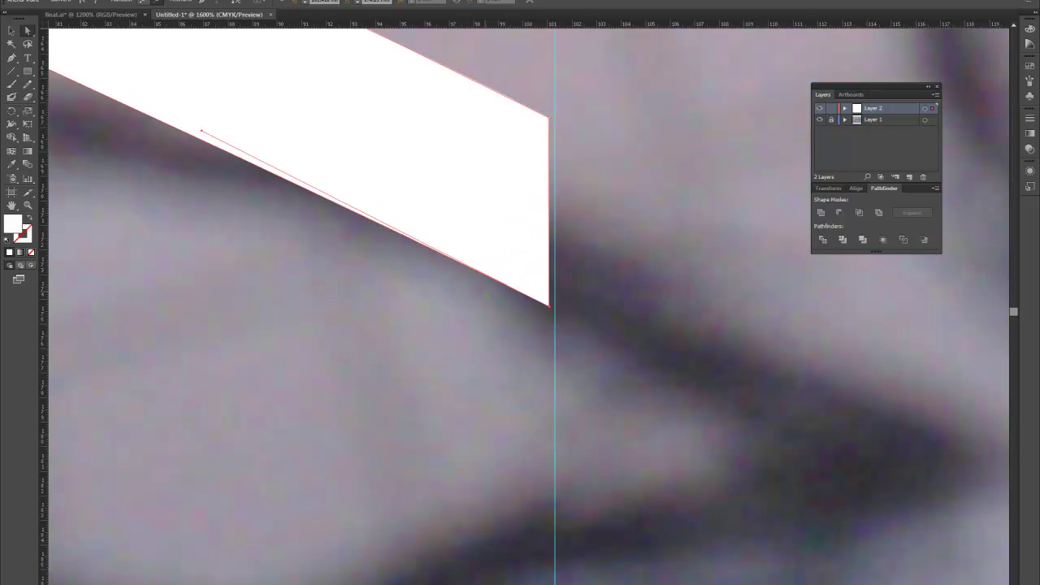
Step: Fine-tune the height of the leg's lower end anchor to keep its underside parallel to its upper edge, and deselect the leg
key("Down")
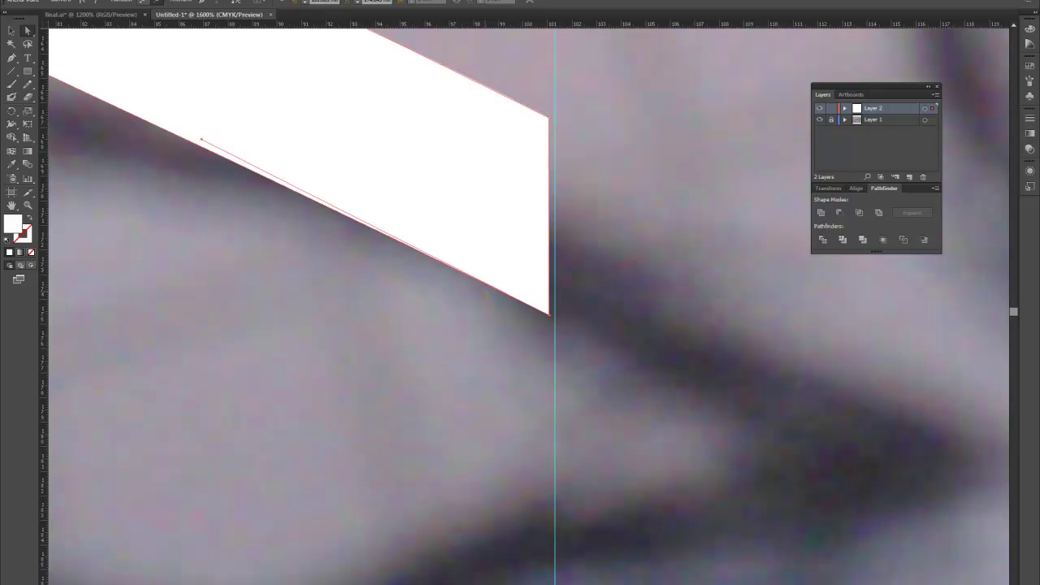
key("Up")
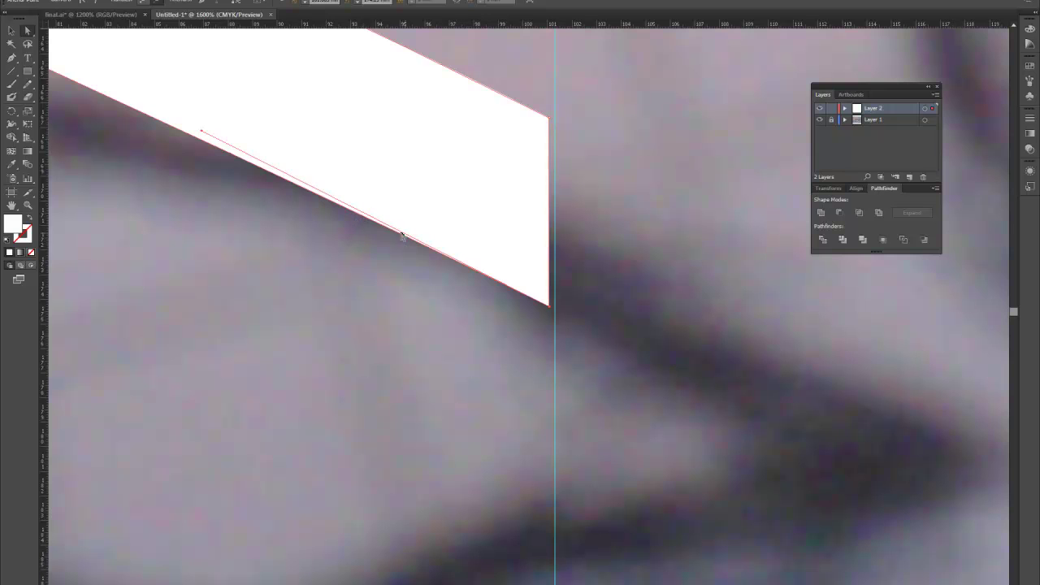
key("Down")
key("Down")
key("Down")
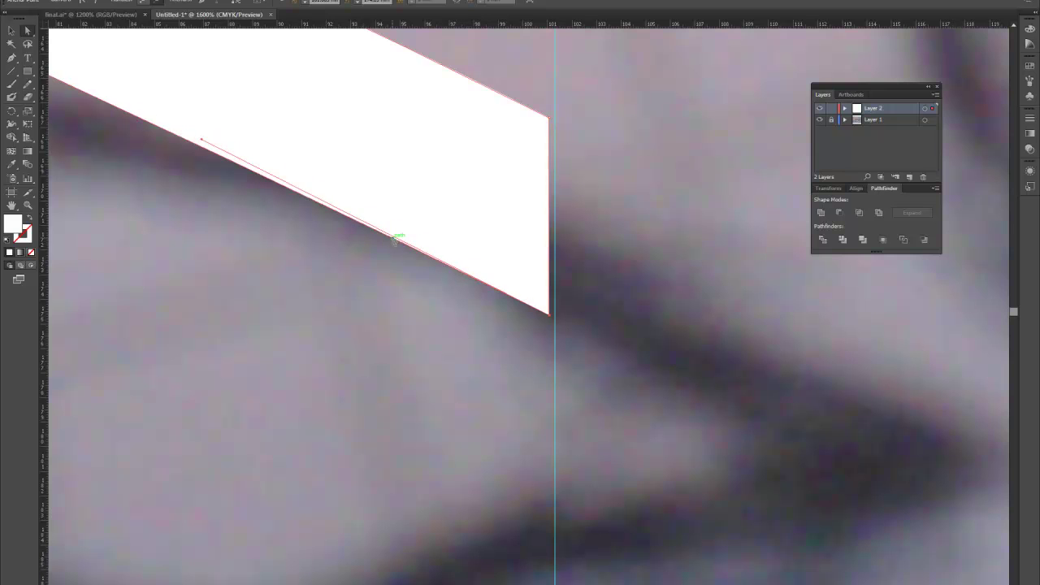
key("Up")
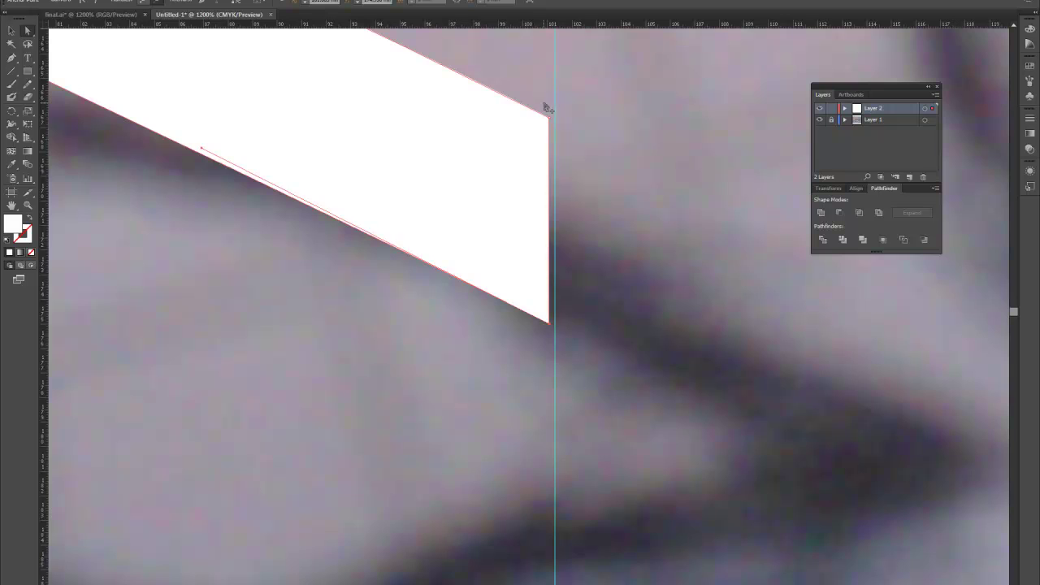
scroll(547, 107, "down", 5)
scroll(571, 162, "up", 3)
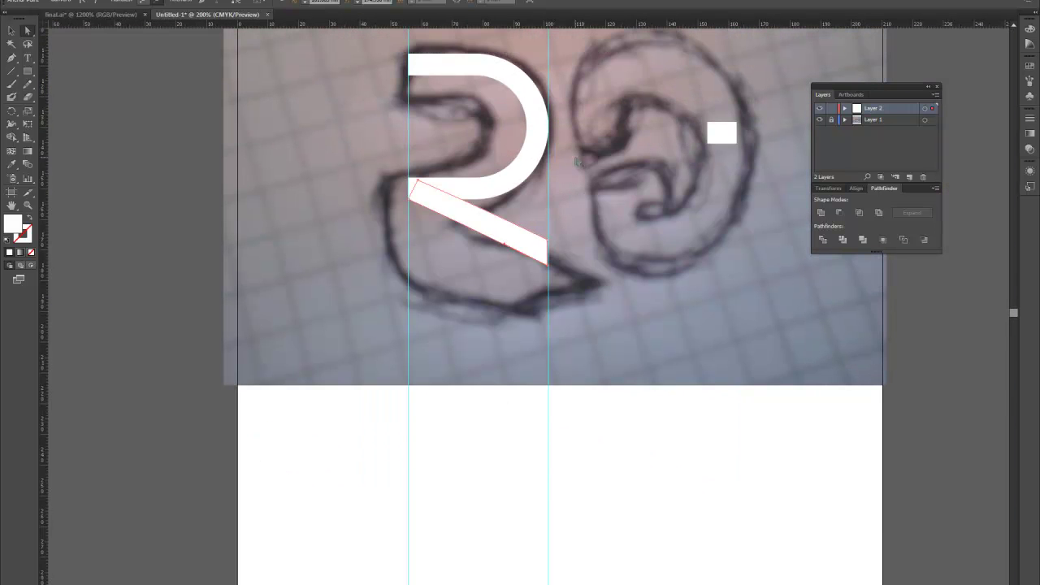
left_click(13, 32)
left_click(378, 334)
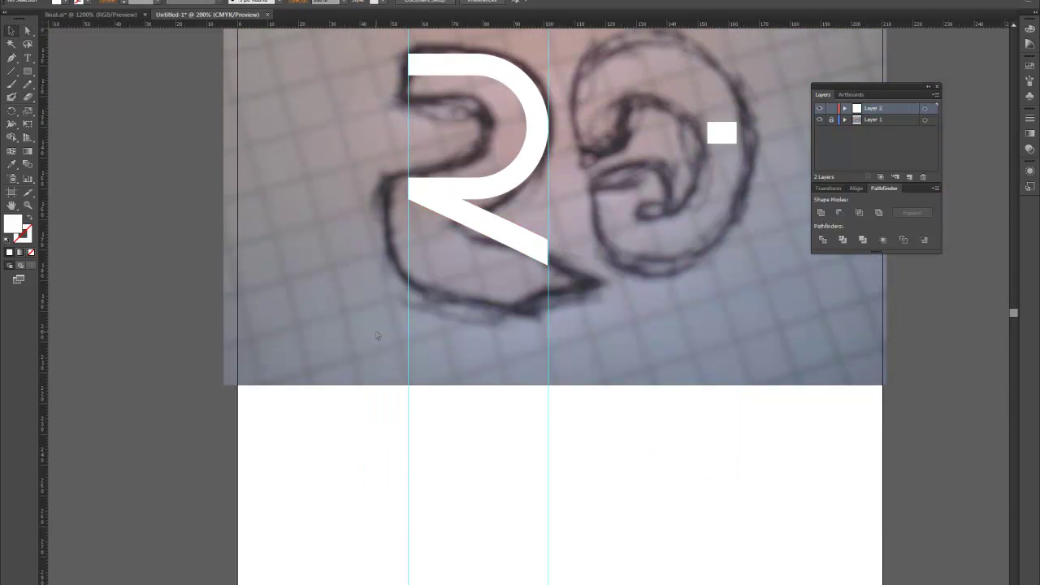
Step: Move the two vertical guides away from the R, one onto the sketched G and one outside the artboard
scroll(512, 328, "up", 4)
scroll(587, 316, "up", 1)
left_click_drag(549, 260, 726, 259)
left_click_drag(410, 312, 151, 279)
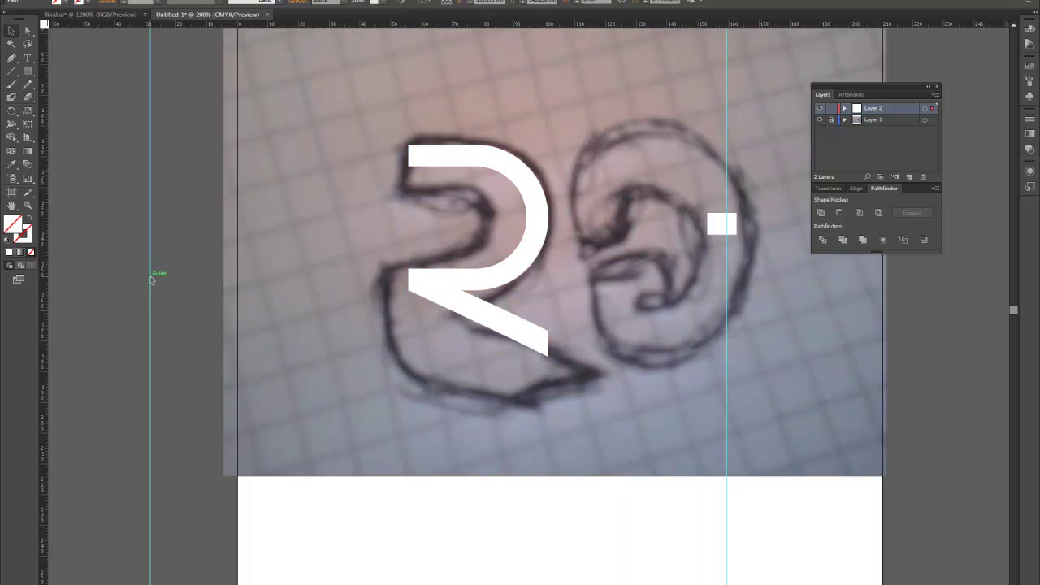
scroll(513, 357, "up", 2)
Step: Rotate the leg slightly clockwise and realign its lower left corner with the lower arm's lower left corner
left_click(514, 375)
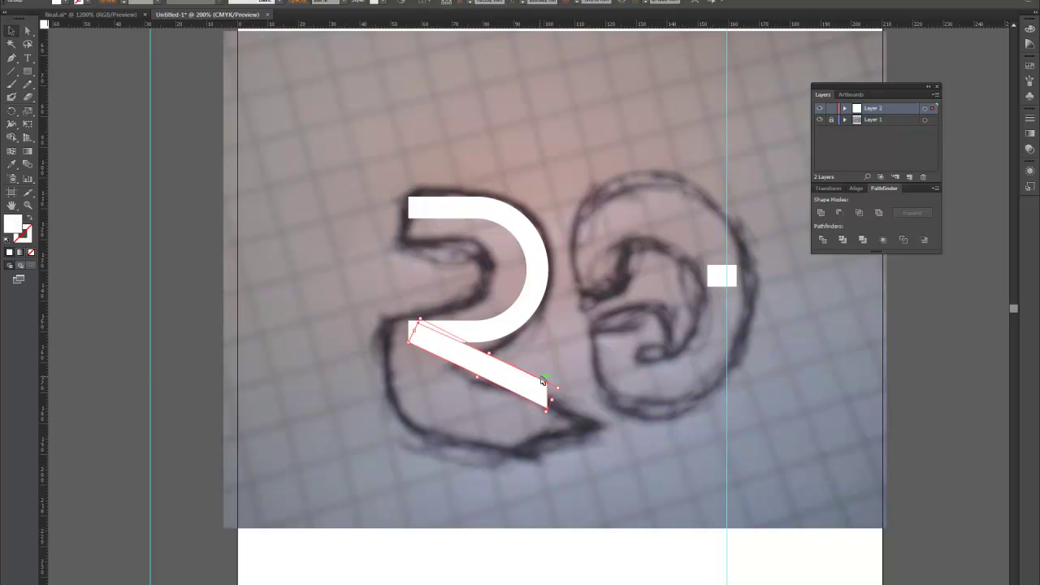
left_click_drag(562, 387, 560, 395)
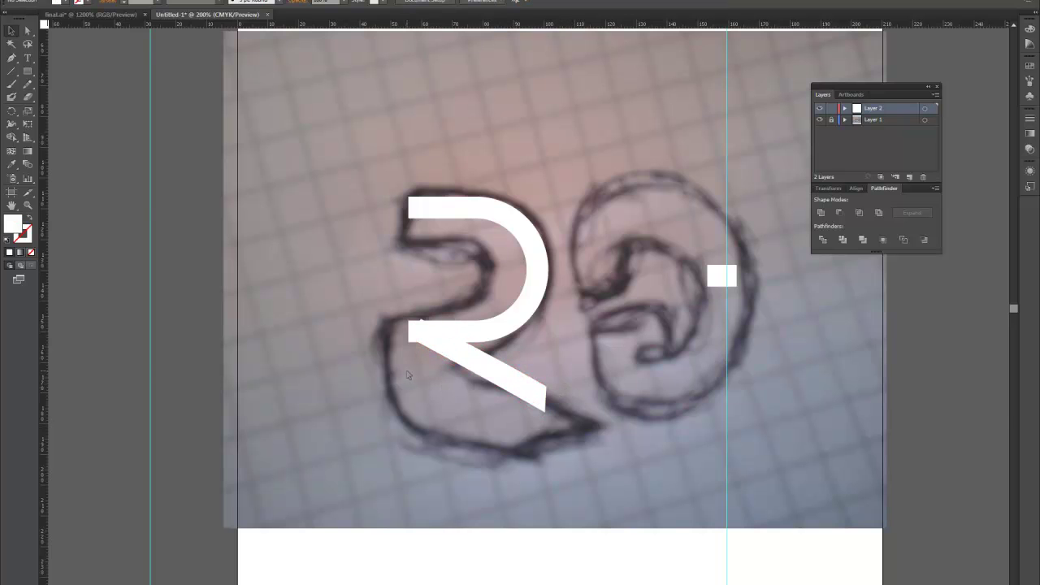
scroll(406, 355, "up", 5)
left_click_drag(545, 184, 534, 214)
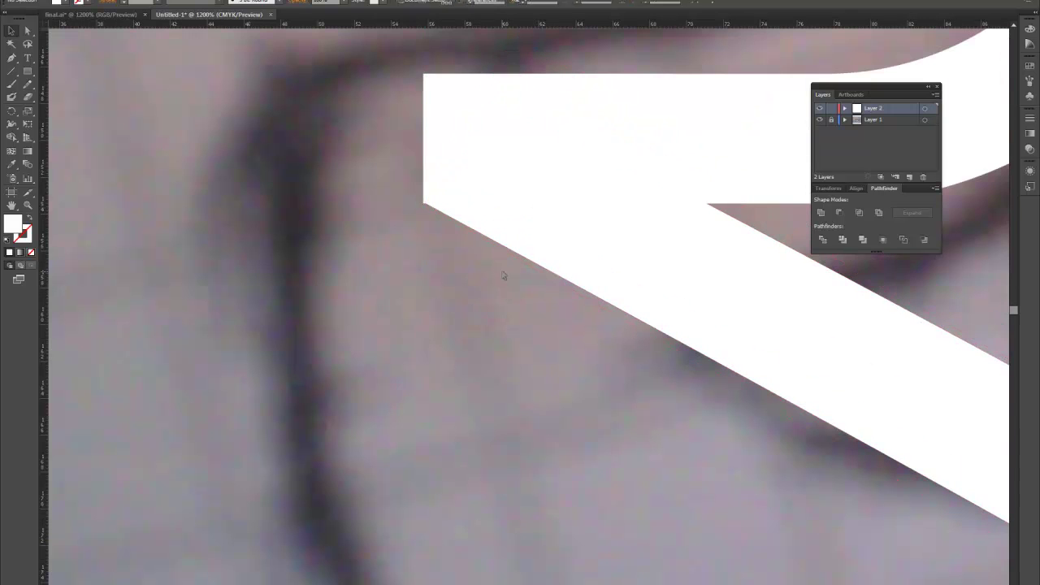
scroll(497, 270, "down", 3)
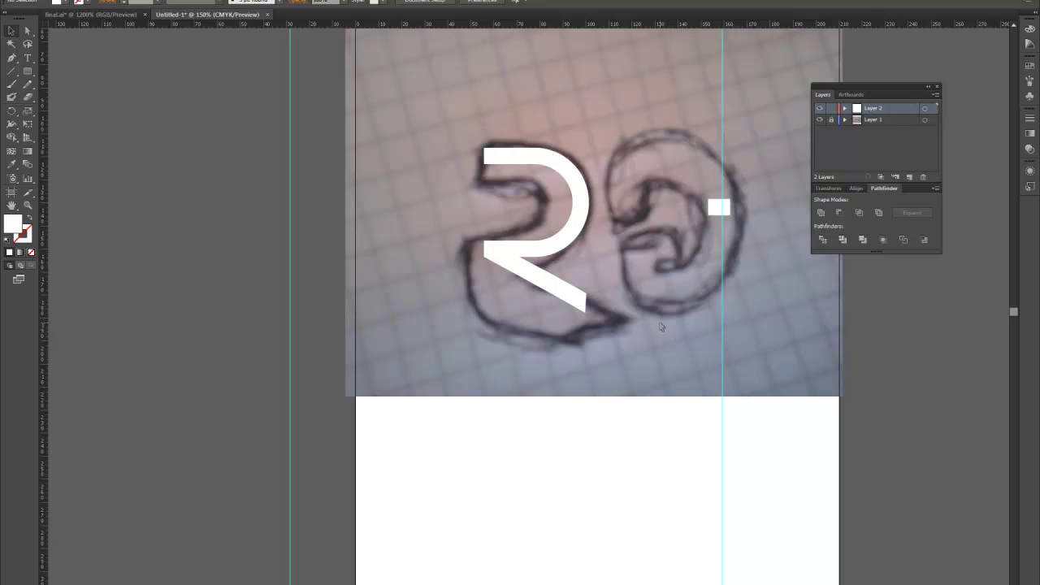
scroll(660, 326, "up", 3)
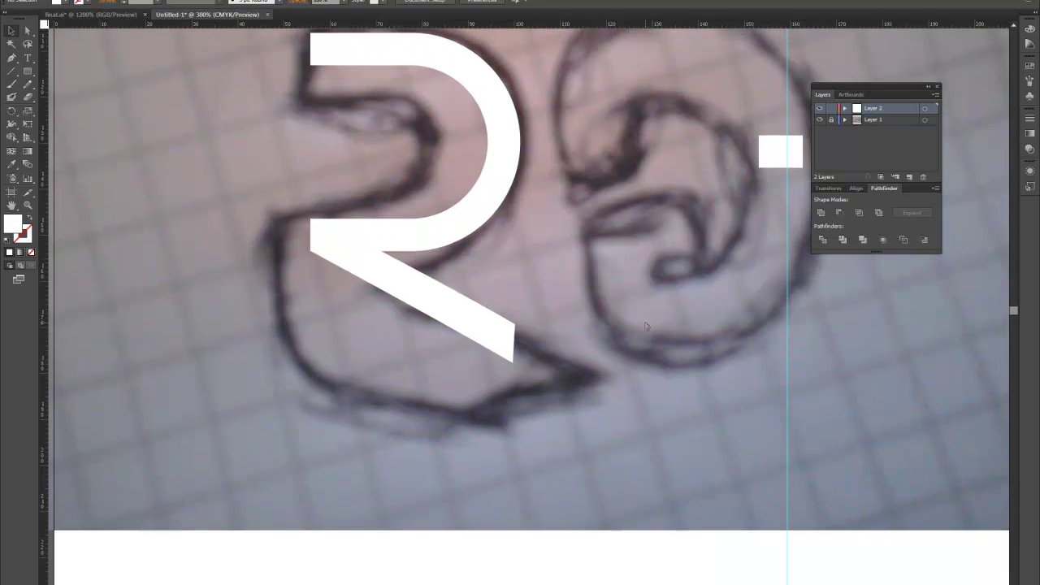
Step: Check the shape of the leg ends in final.ai, and return to the Untitled-1 drawing
scroll(646, 330, "up", 2)
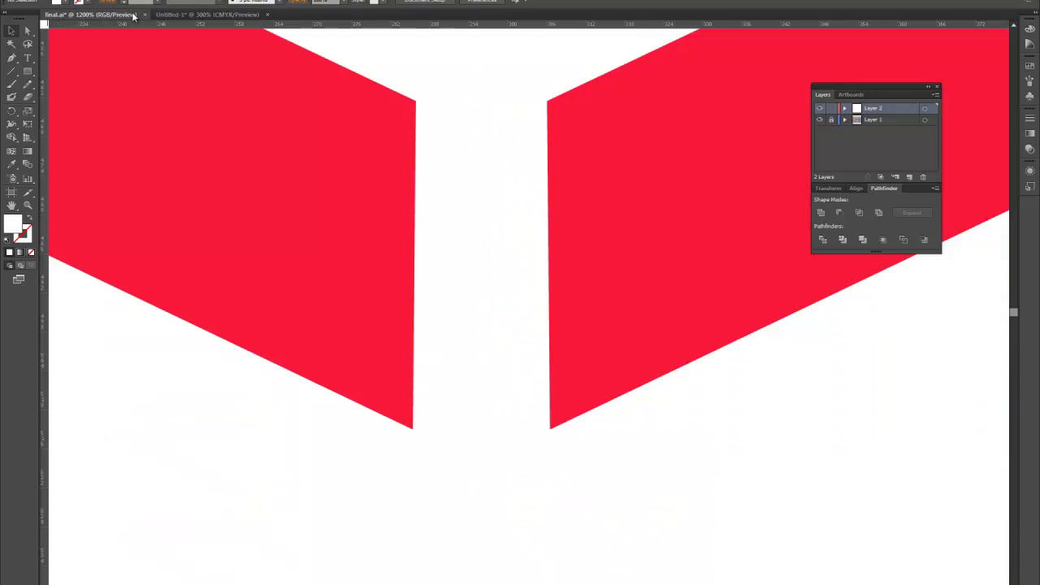
left_click(136, 16)
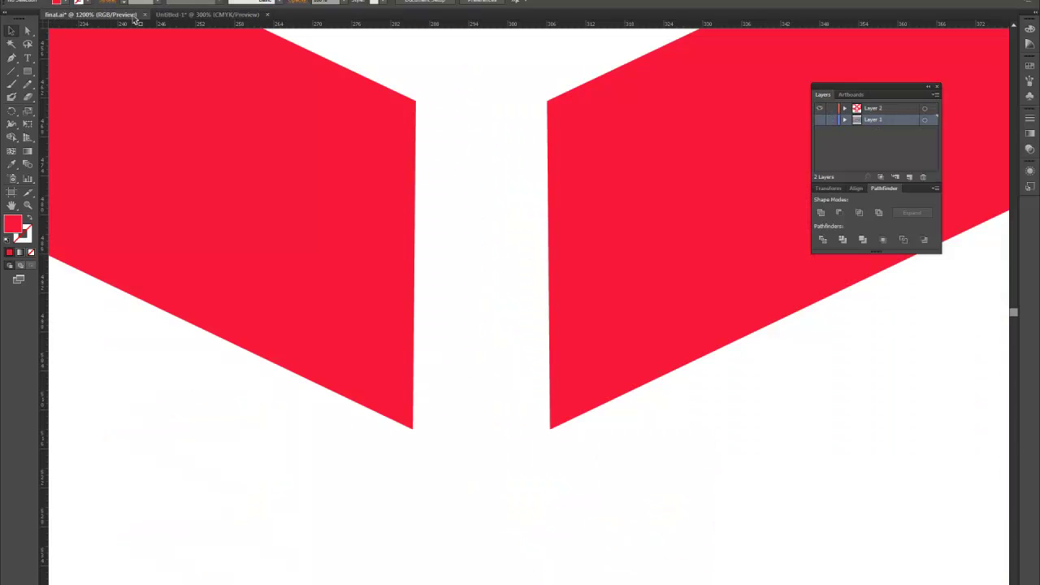
left_click(209, 15)
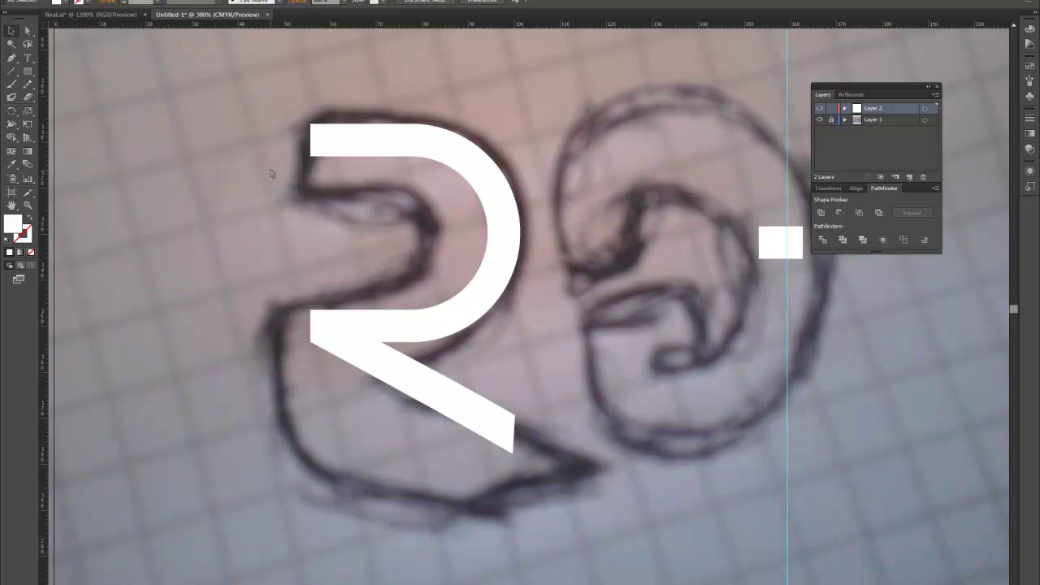
Step: Duplicate the complete R onto the lower part of the sketched G and deselect the copy
scroll(272, 166, "up", 3)
scroll(348, 185, "down", 1)
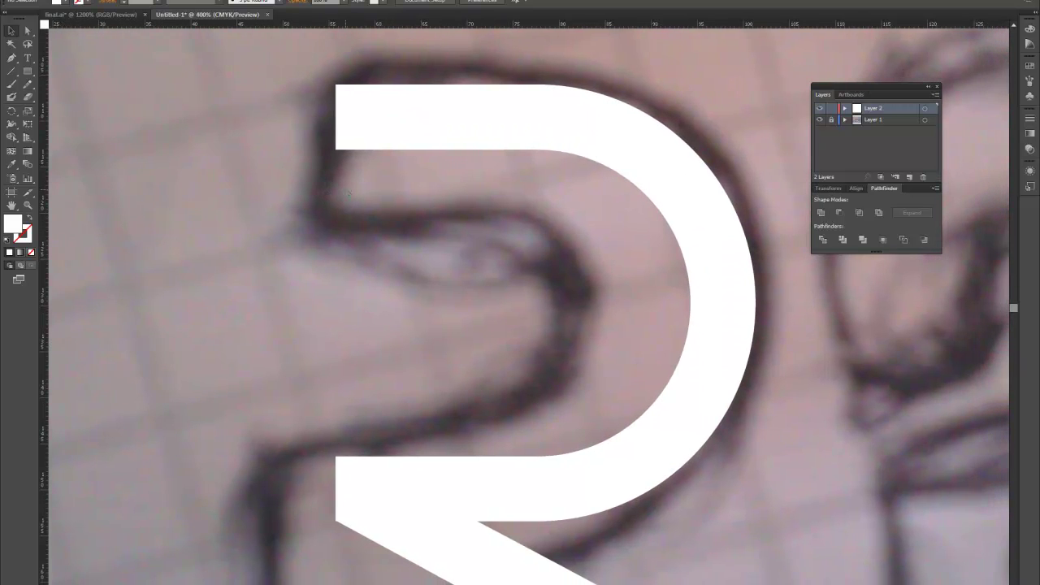
scroll(345, 185, "down", 2)
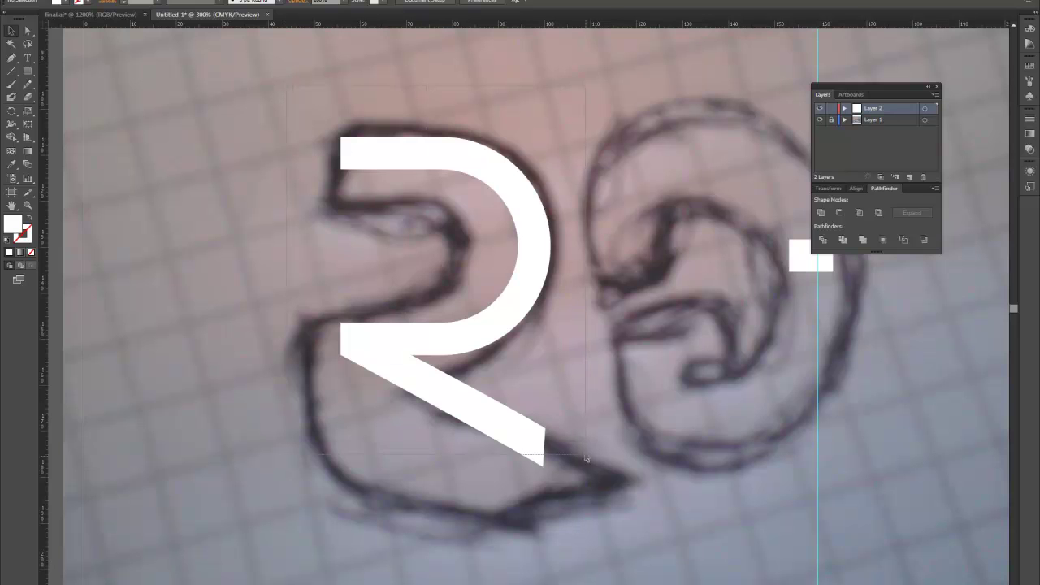
left_click_drag(504, 327, 813, 447)
scroll(808, 442, "right", 3)
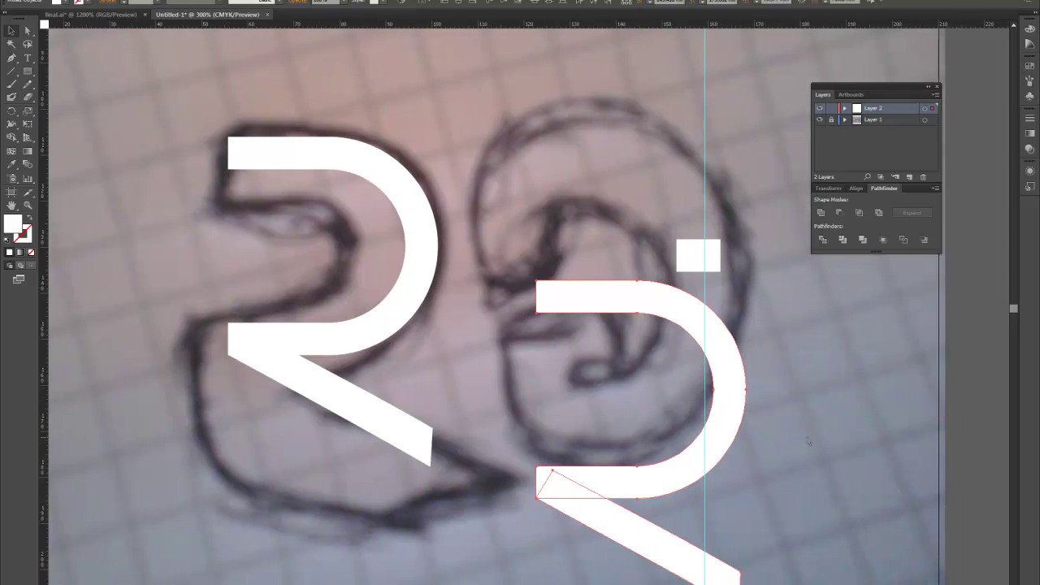
left_click(854, 478)
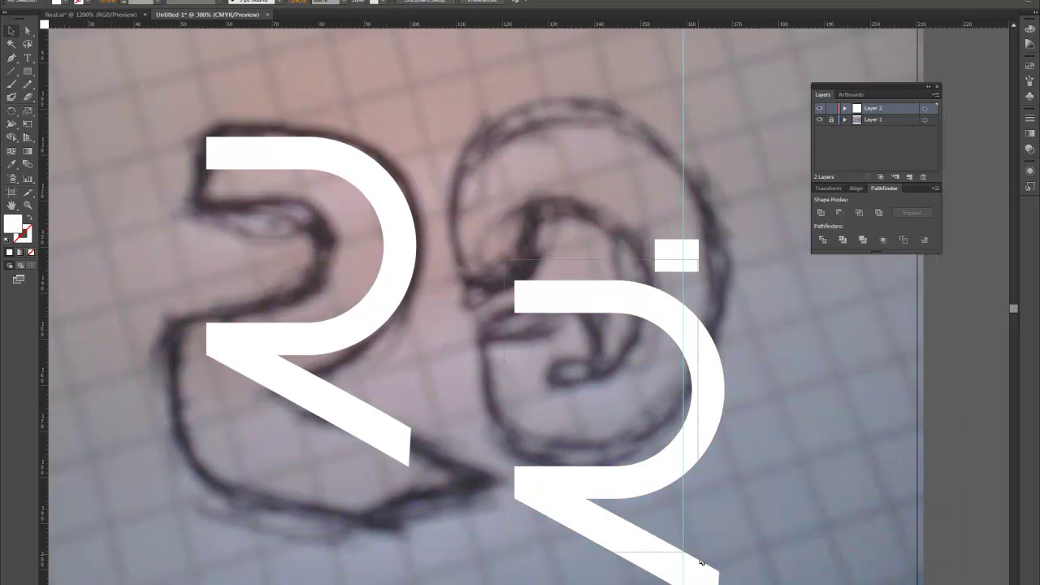
Step: Move the small white rectangle clear of the duplicate R, above and to the right of the sketched G
left_click(686, 258)
left_click_drag(696, 261, 775, 88)
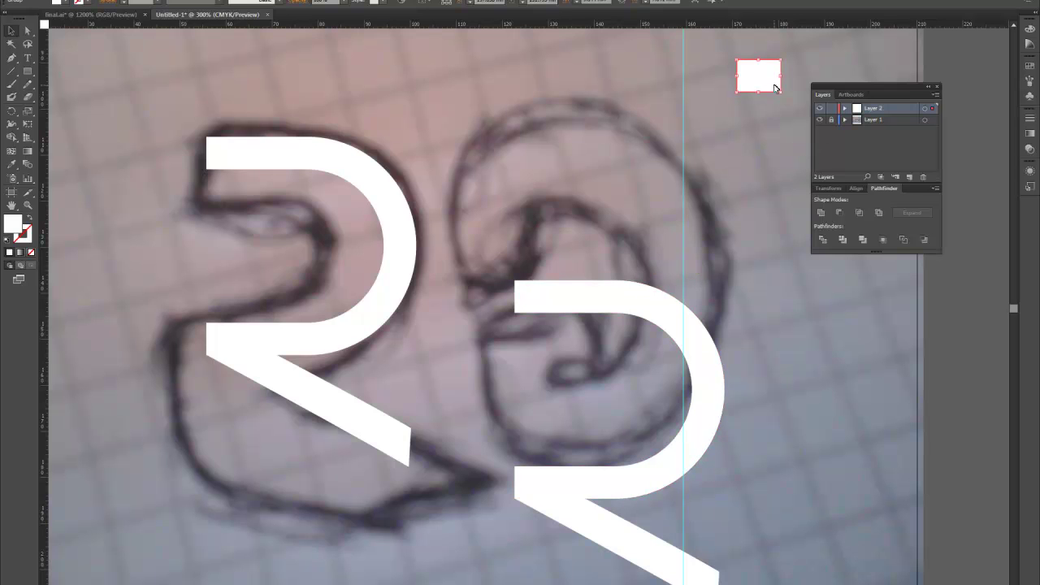
Step: Unite the duplicate R's bowl and leg into a single shape and fill it white
left_click_drag(751, 575, 752, 578)
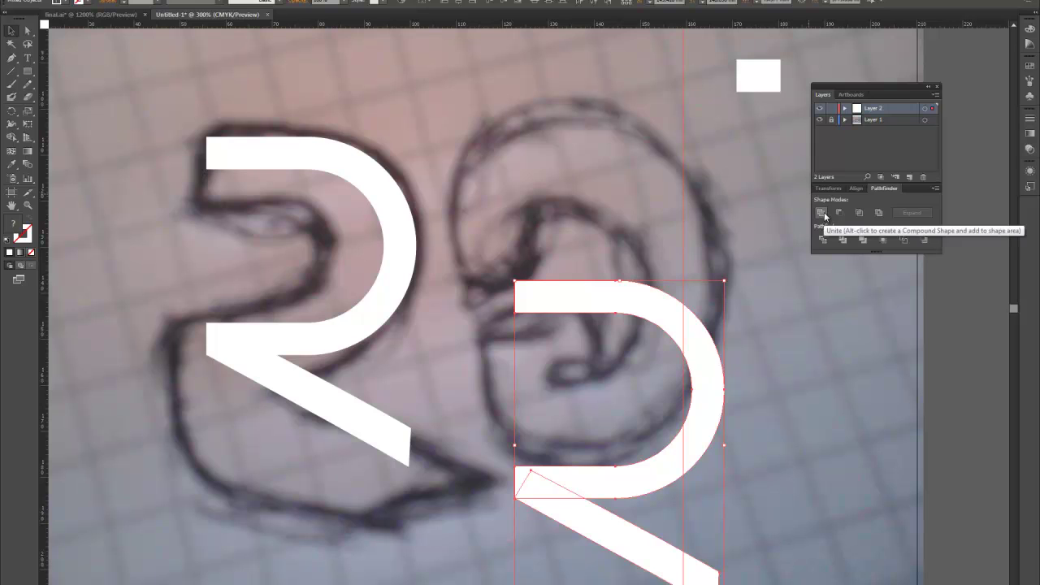
left_click(823, 215)
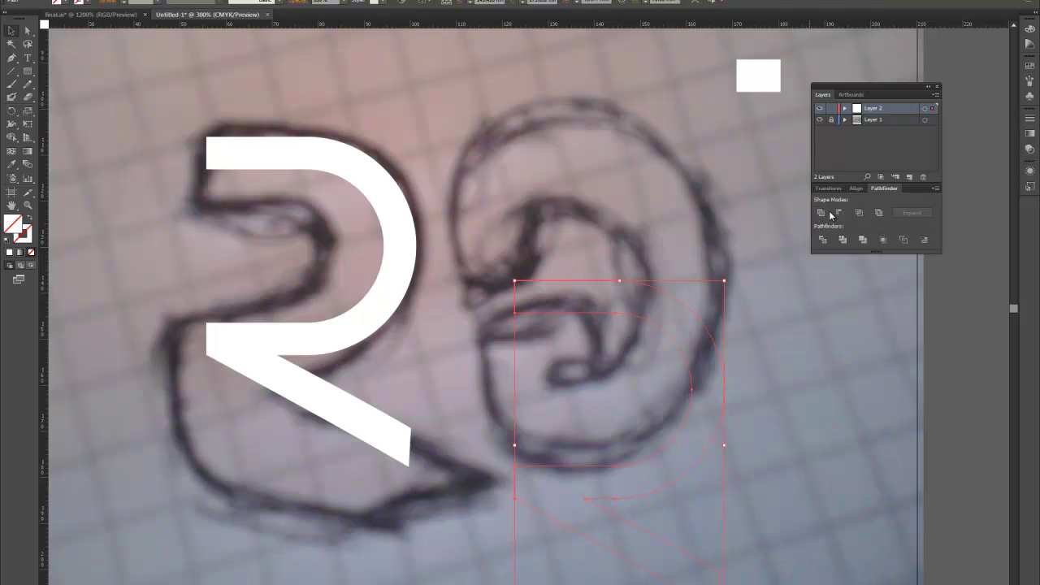
left_click(719, 397)
left_click(666, 385)
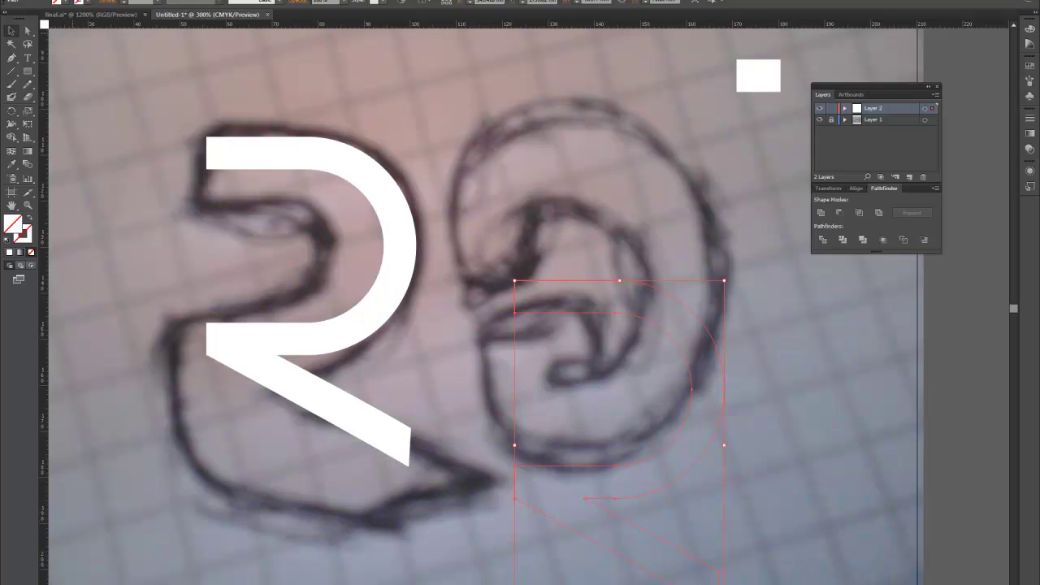
left_click(64, 2)
left_click(22, 16)
Step: Move the united R up over the sketched G, roughly level with the original R, and deselect it
left_click(738, 327)
mouse_move(697, 353)
left_mouse_down()
mouse_move(700, 322)
mouse_move(659, 232)
mouse_move(698, 234)
left_mouse_up()
left_click(817, 305)
left_click(624, 343)
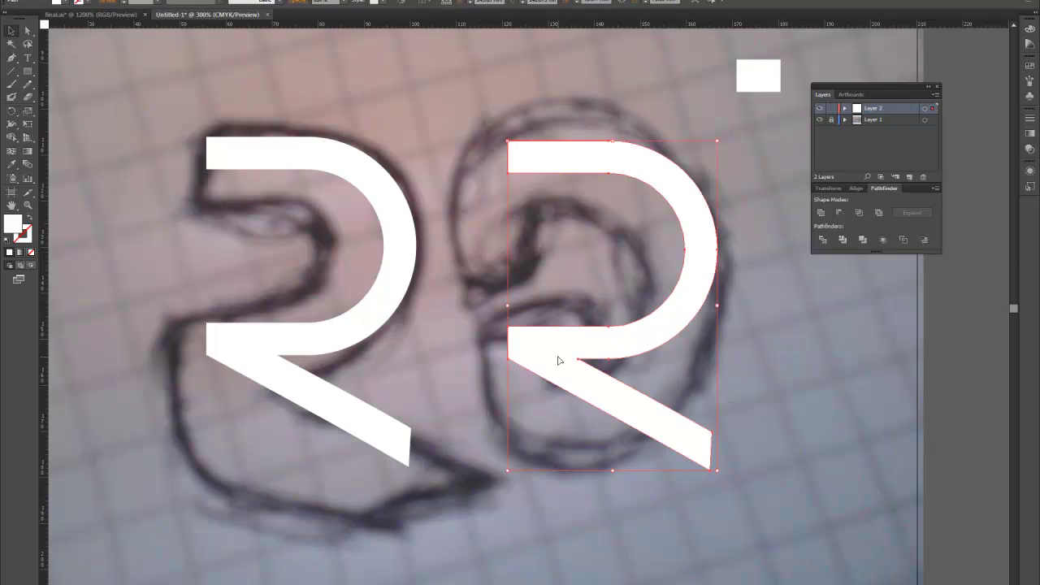
left_click(721, 403)
Step: Draw a circle about 1.6 mm across inside the duplicate R's upper left corner, touching its left edge, and fill it black
scroll(489, 107, "up", 3)
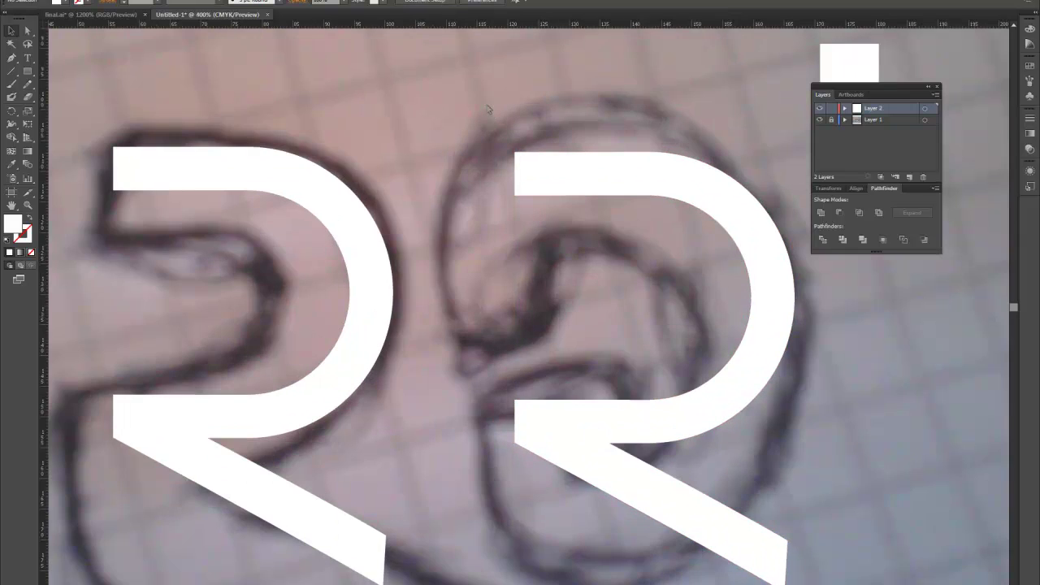
left_click_drag(115, 99, 109, 98)
left_click_drag(29, 74, 81, 95)
scroll(610, 166, "up", 4)
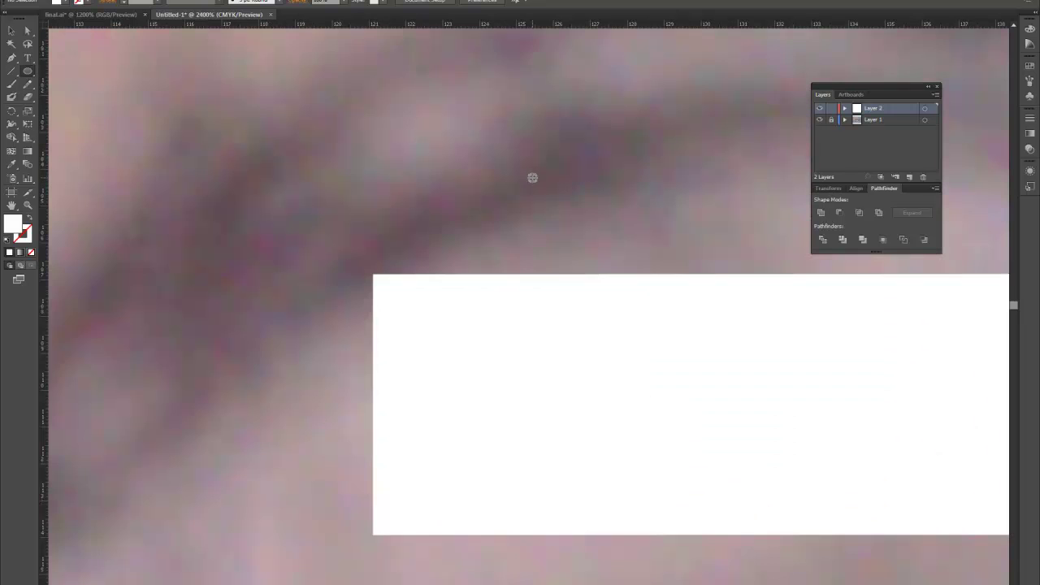
left_click_drag(318, 310, 368, 325)
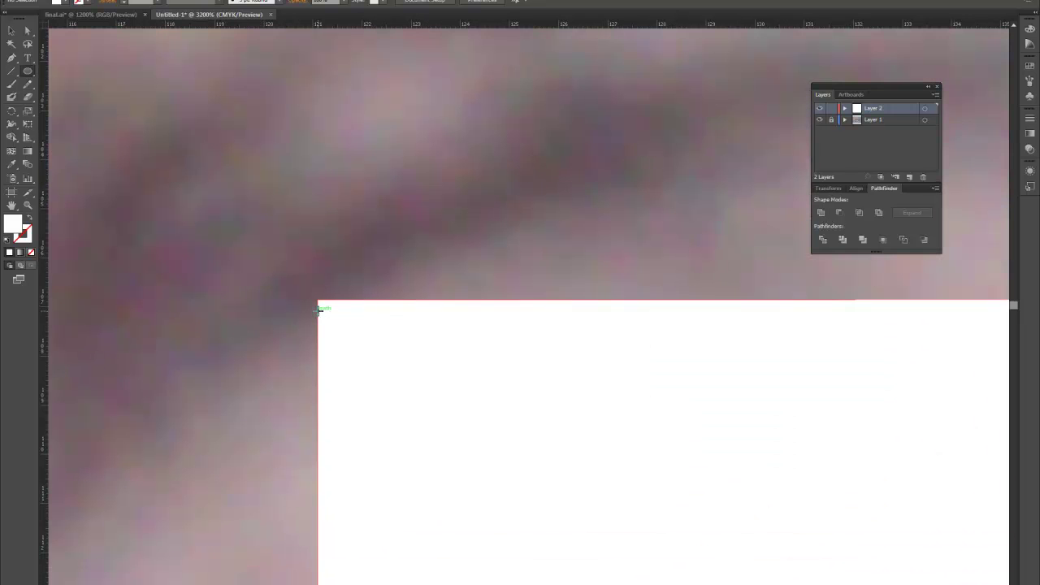
left_click_drag(483, 423, 519, 429)
left_click_drag(595, 490, 593, 492)
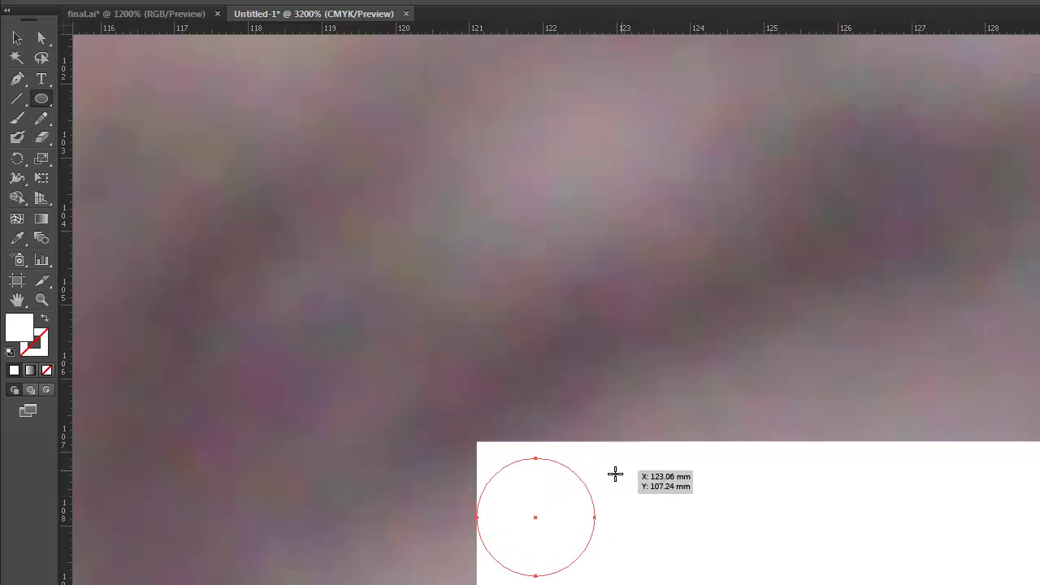
left_click(102, 1)
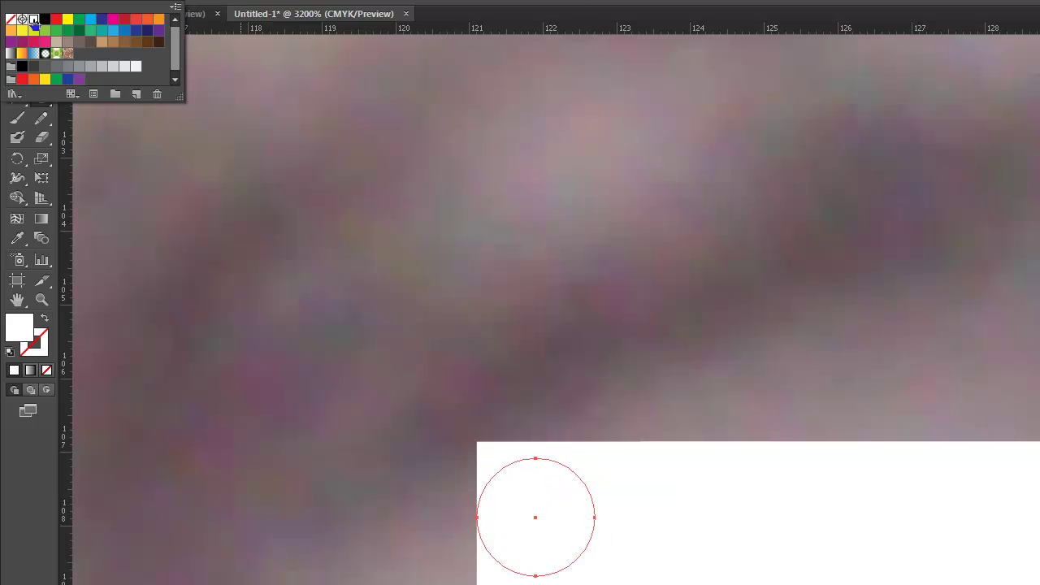
left_click(45, 19)
Step: Move the black circle straight up until it also touches the upper edge of the duplicate R's arm
left_click(44, 42)
scroll(537, 501, "up", 1)
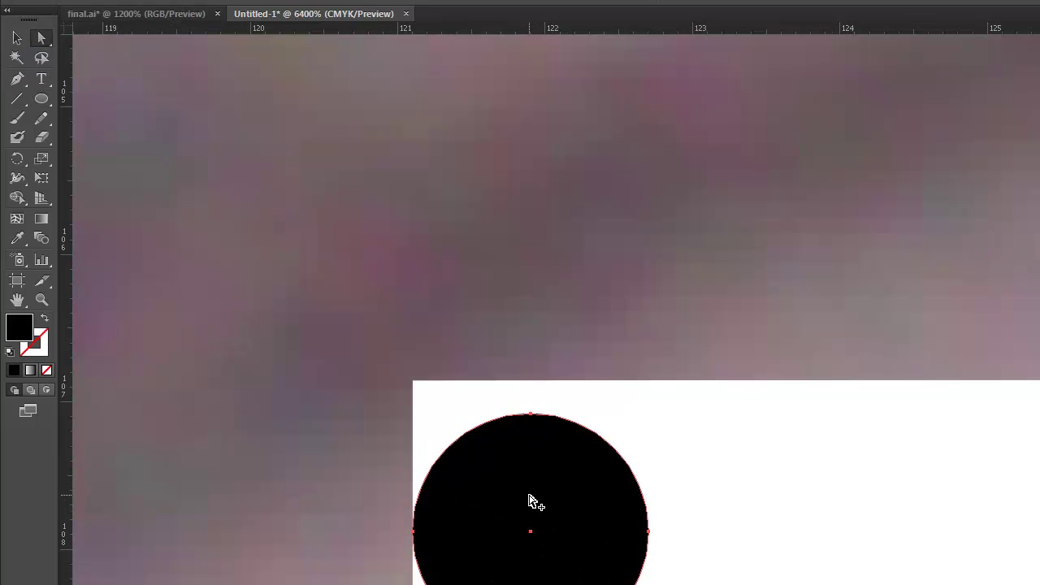
left_click_drag(522, 502, 524, 471)
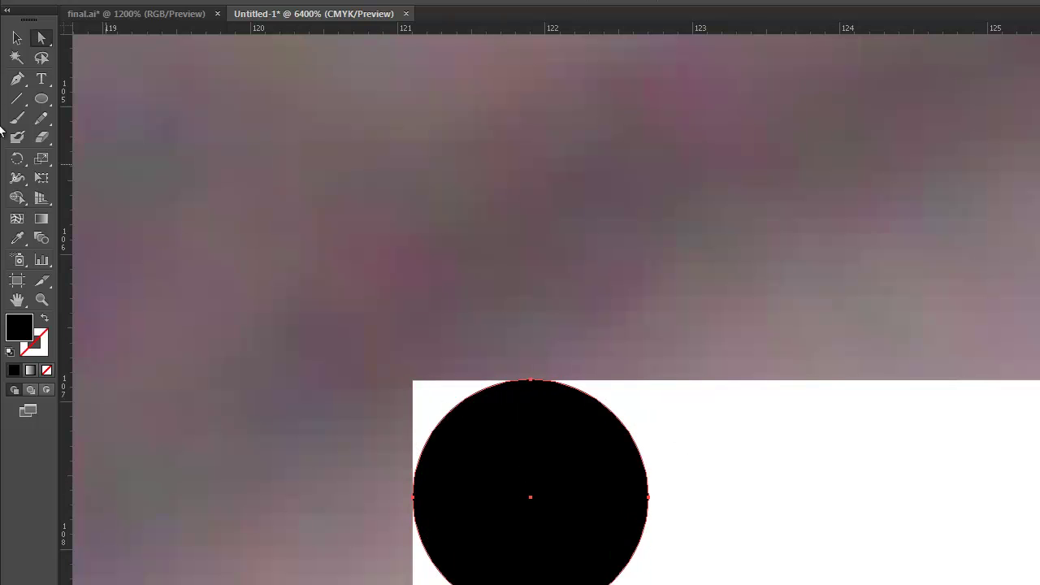
Step: Try to delete the duplicate R's upper left corner anchor directly, and undo the deletion
left_click(822, 457)
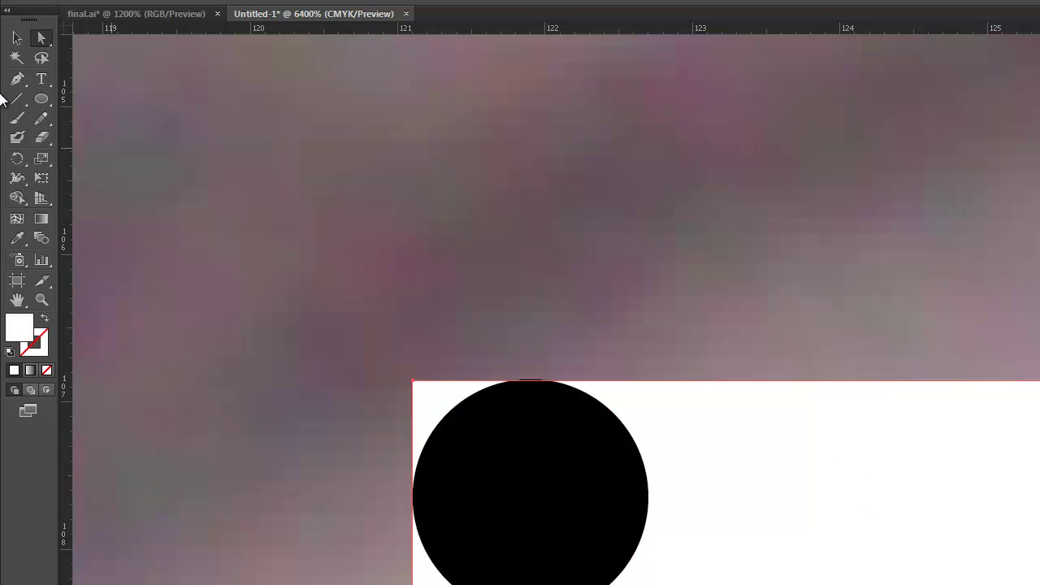
left_click(591, 463)
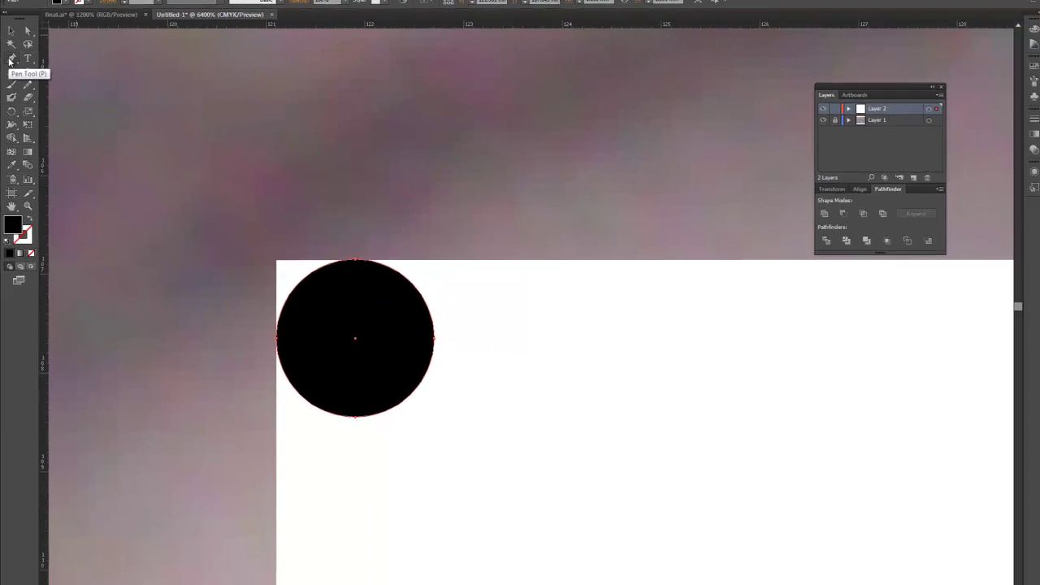
left_click_drag(10, 60, 65, 83)
left_click(580, 330)
left_click(616, 309)
left_click(10, 33)
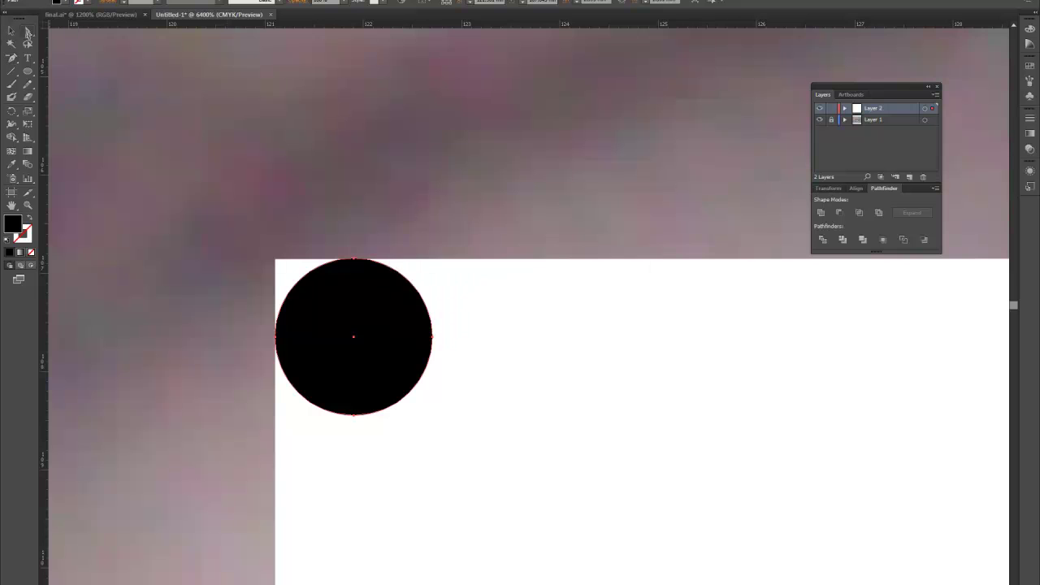
left_click(591, 329)
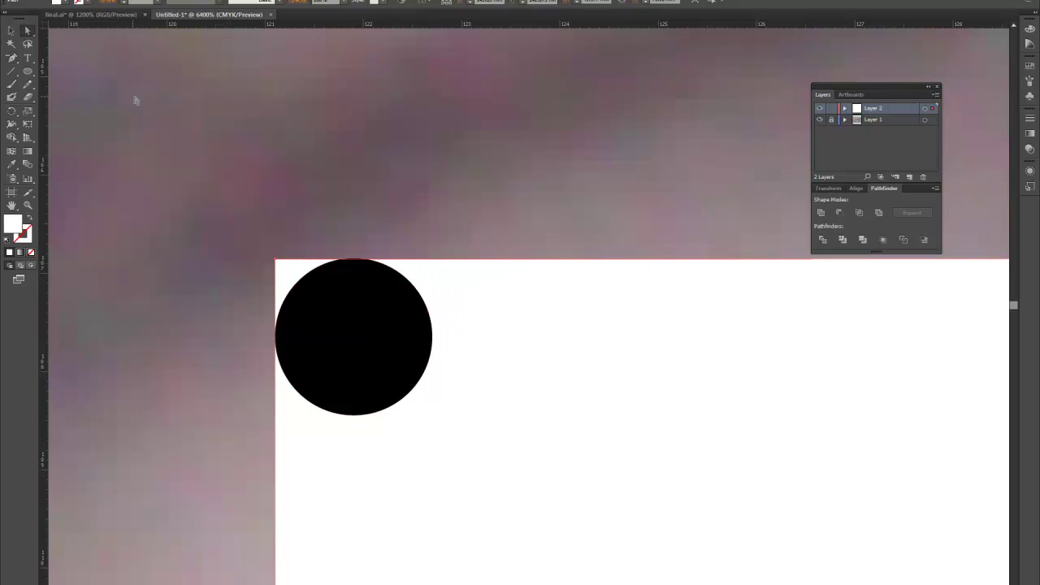
left_click(13, 58)
left_click(276, 260)
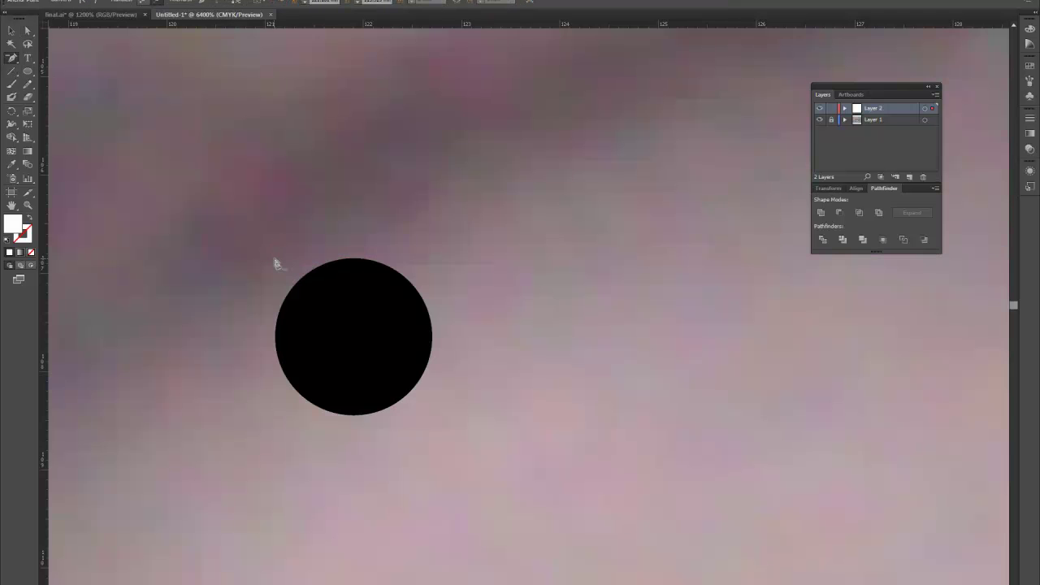
scroll(341, 293, "down", 3)
key("ctrl+z")
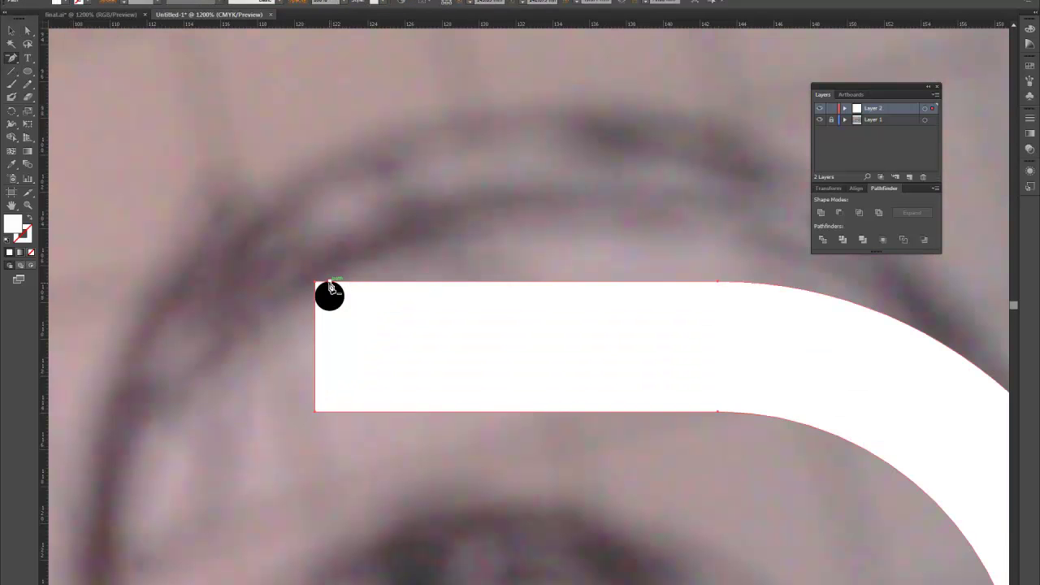
Step: Add an anchor point on the duplicate R's left edge where the black circle touches it
scroll(329, 295, "up", 1)
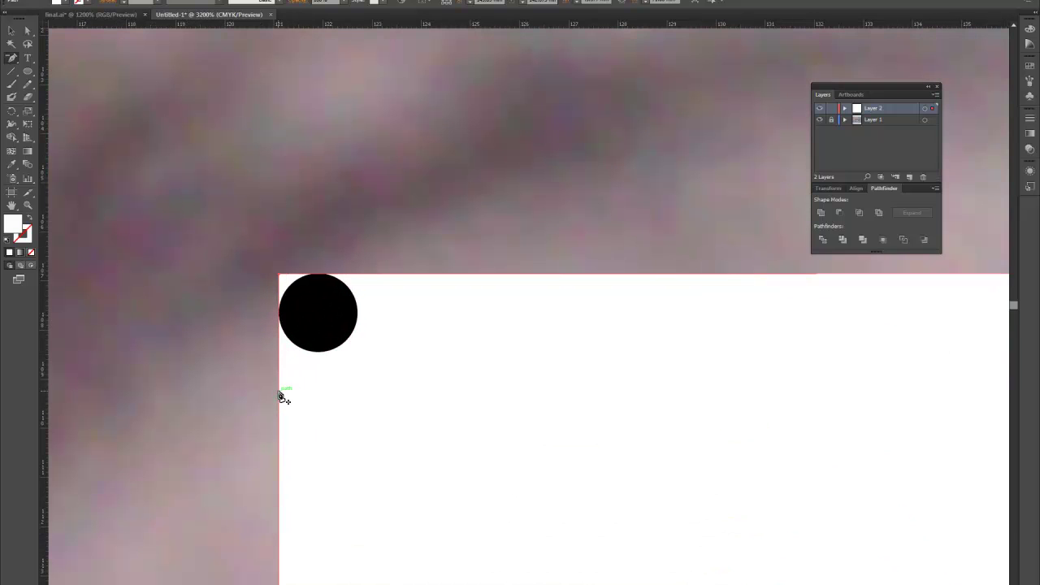
left_click(282, 319)
scroll(285, 279, "up", 2)
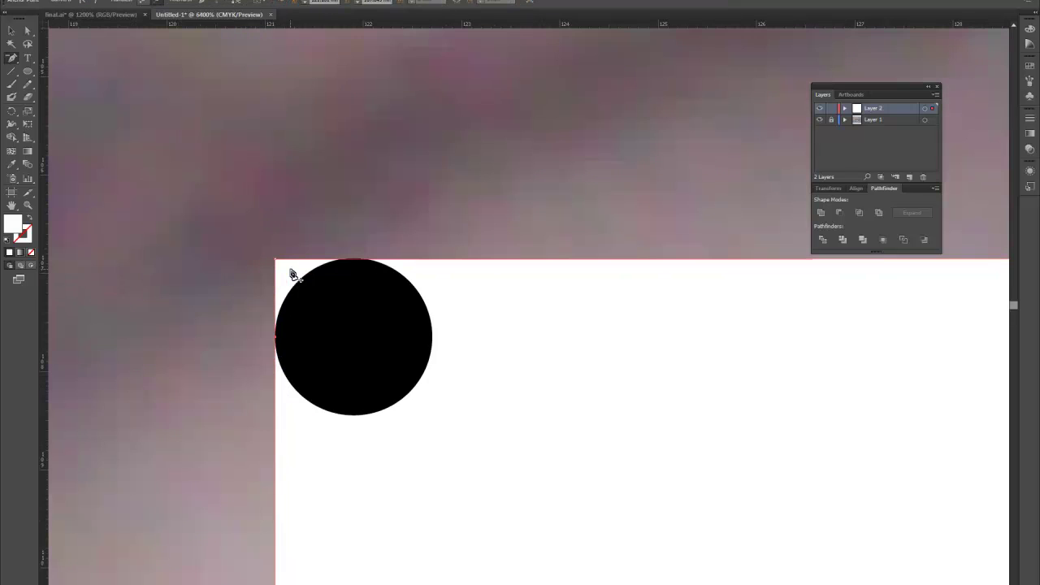
Step: Try to add an anchor at the circle's topmost point, and undo the accidental removal of the circle's own anchor
left_click(352, 261)
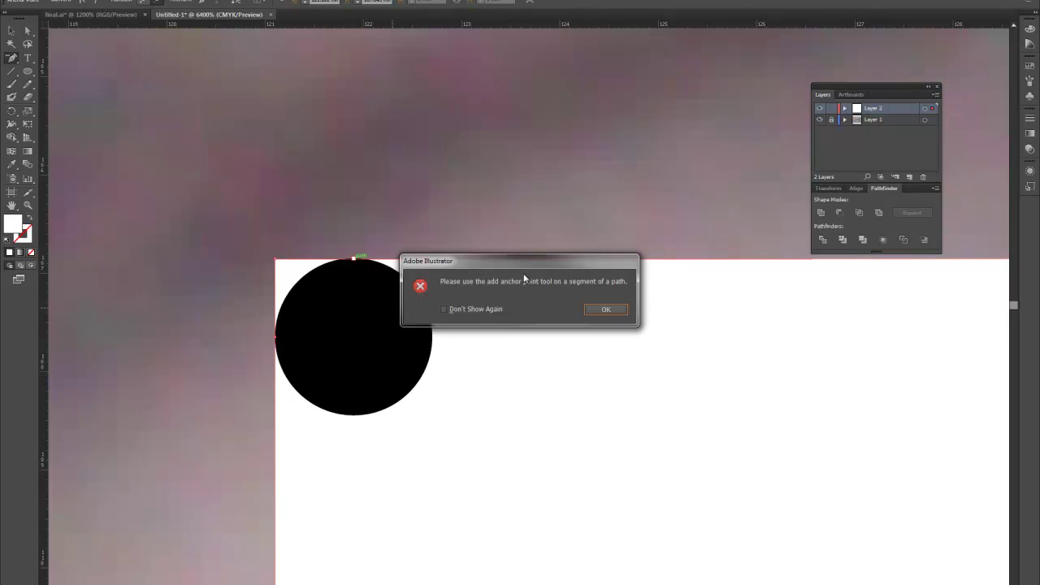
left_click(602, 310)
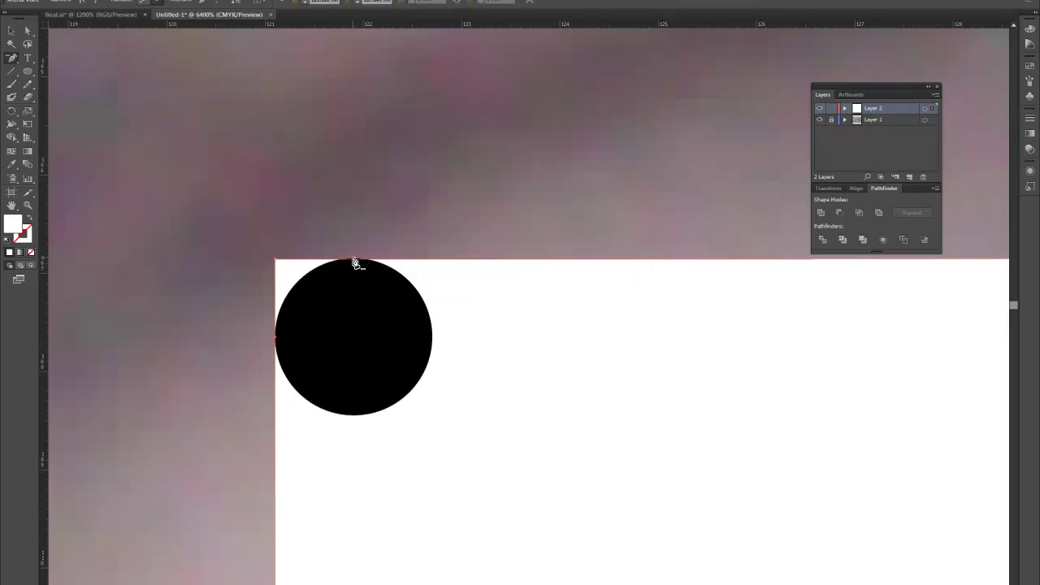
left_click(354, 261)
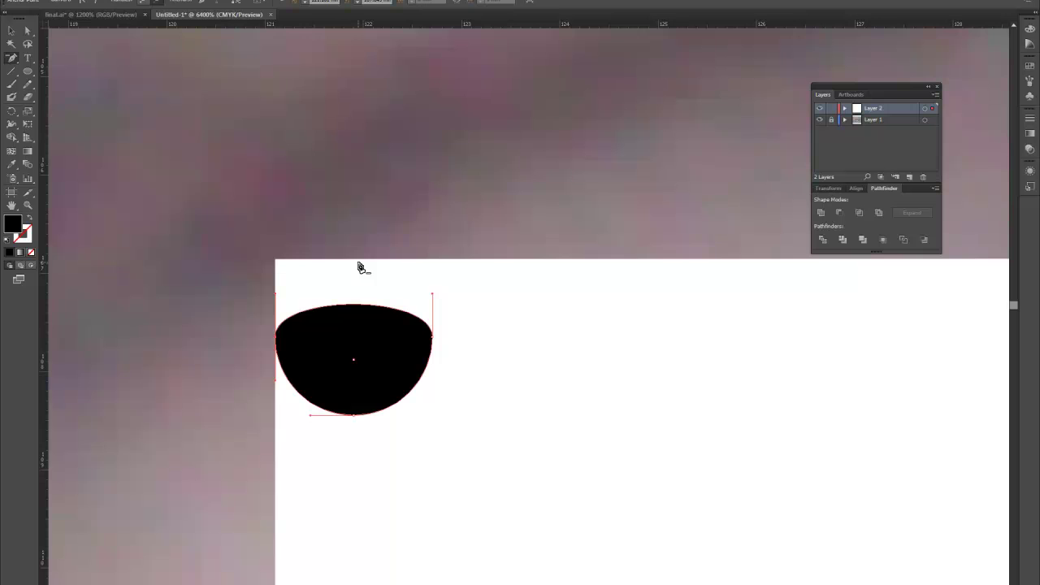
key("ctrl+z")
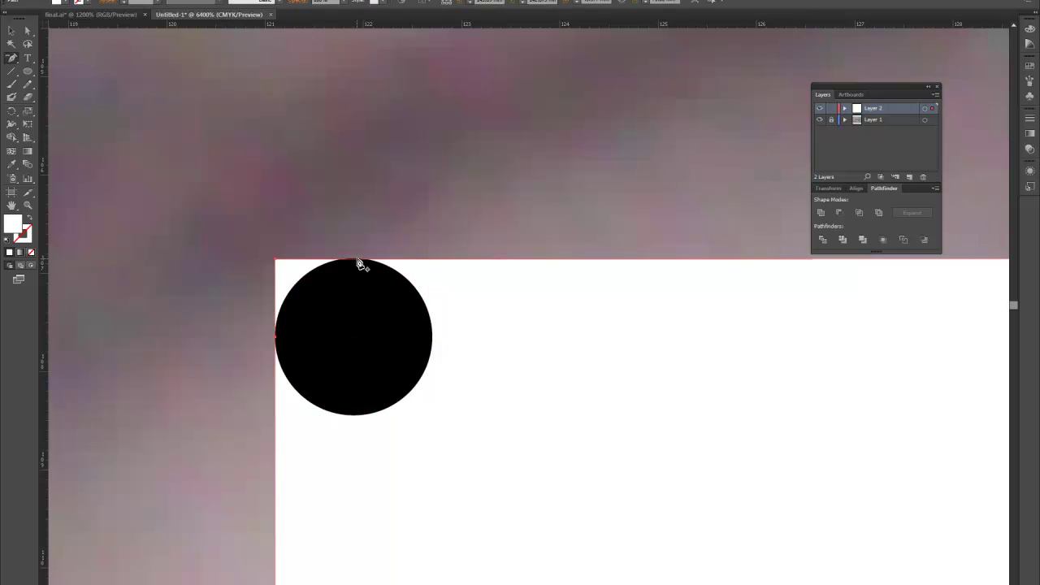
Step: Add an anchor on the duplicate R's upper edge beside the circle's topmost point and delete the R's sharp corner anchor
left_click(356, 259)
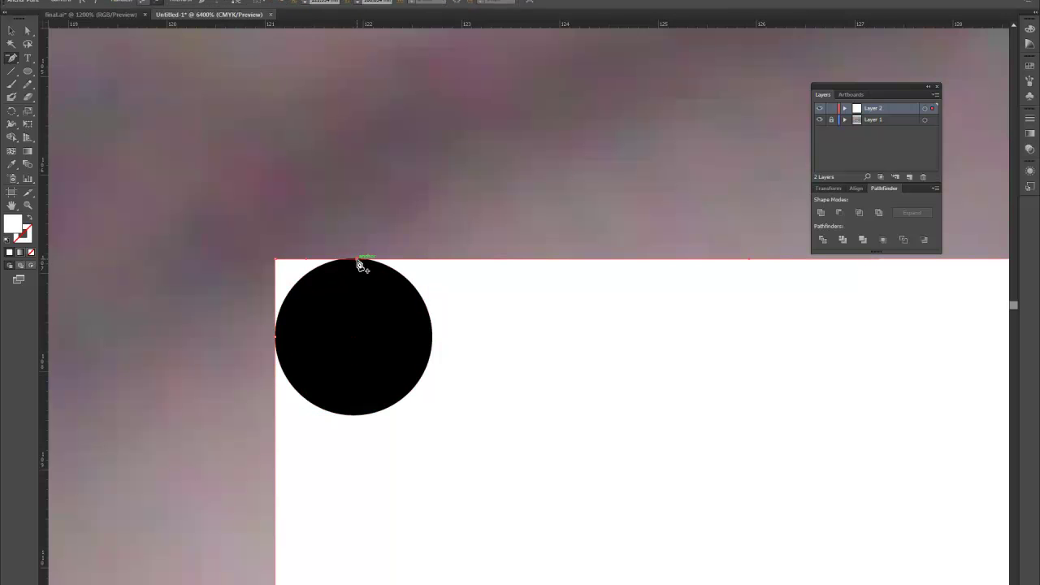
left_click(276, 259)
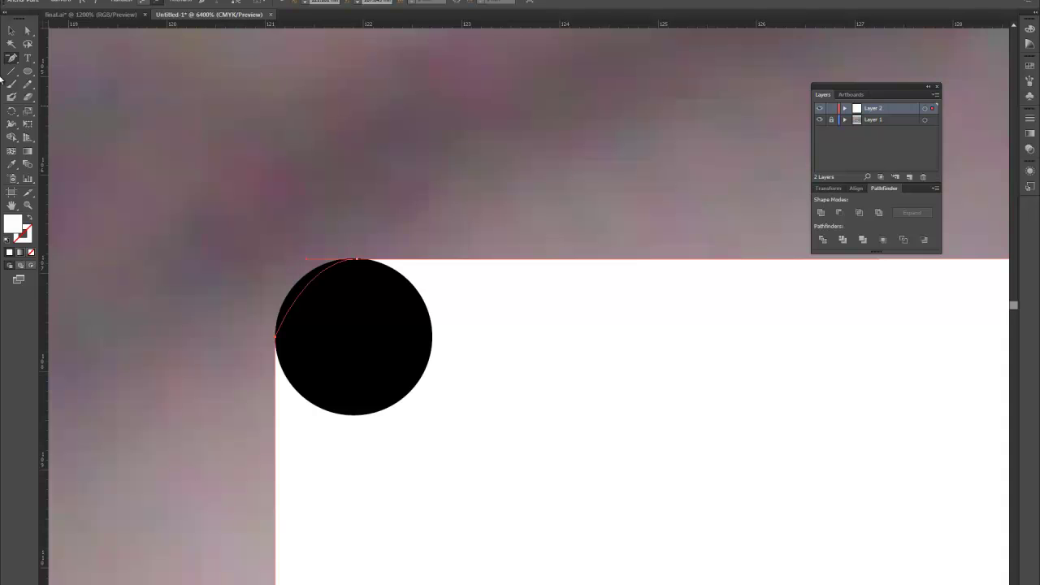
Step: Fill the corner circle white to match the R and complete its rounded upper left corner
left_click(28, 30)
left_click(360, 336)
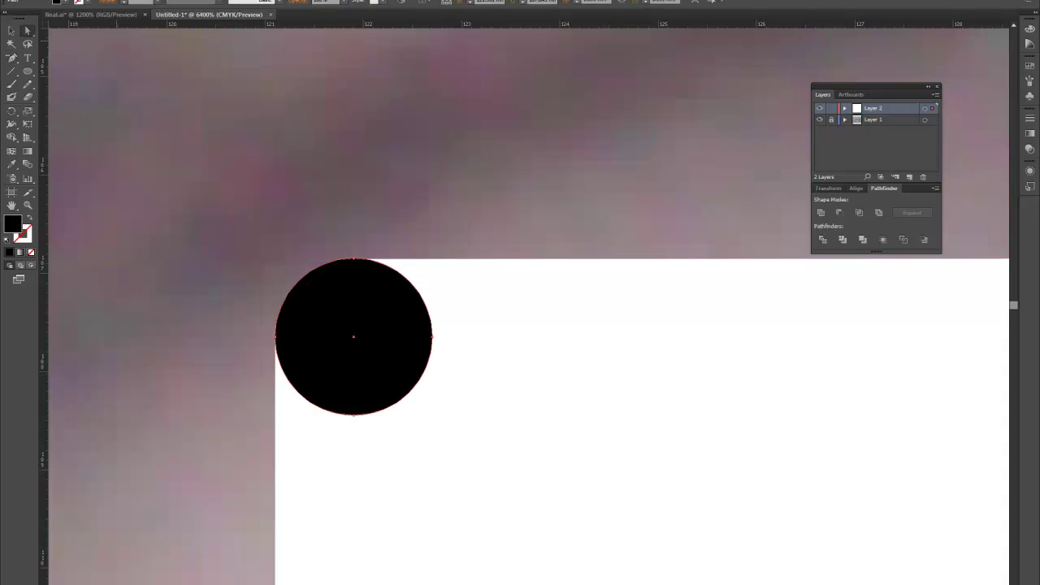
left_click(65, 2)
left_click(20, 18)
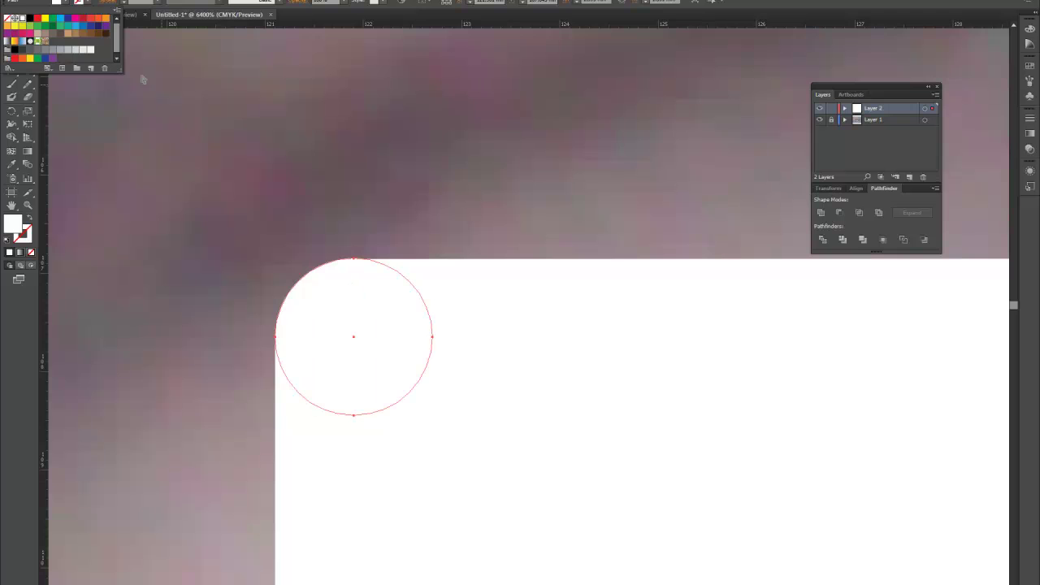
Step: Give the outline of the sharp-cornered R over the sketch's R a white 5 pt. Round brush stroke
left_click(201, 116)
left_click(203, 118)
scroll(254, 186, "down", 8)
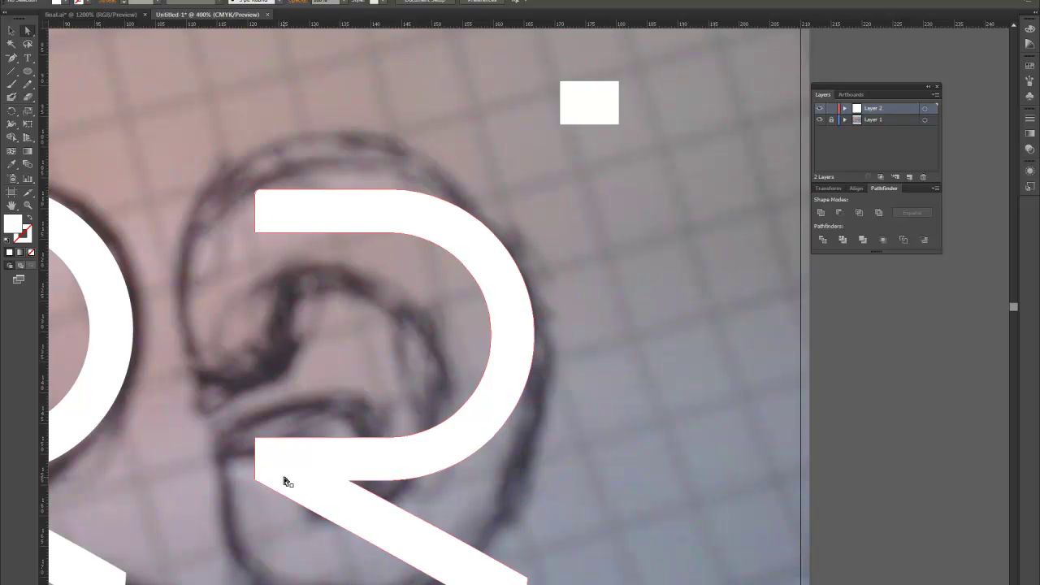
scroll(575, 483, "right", 3)
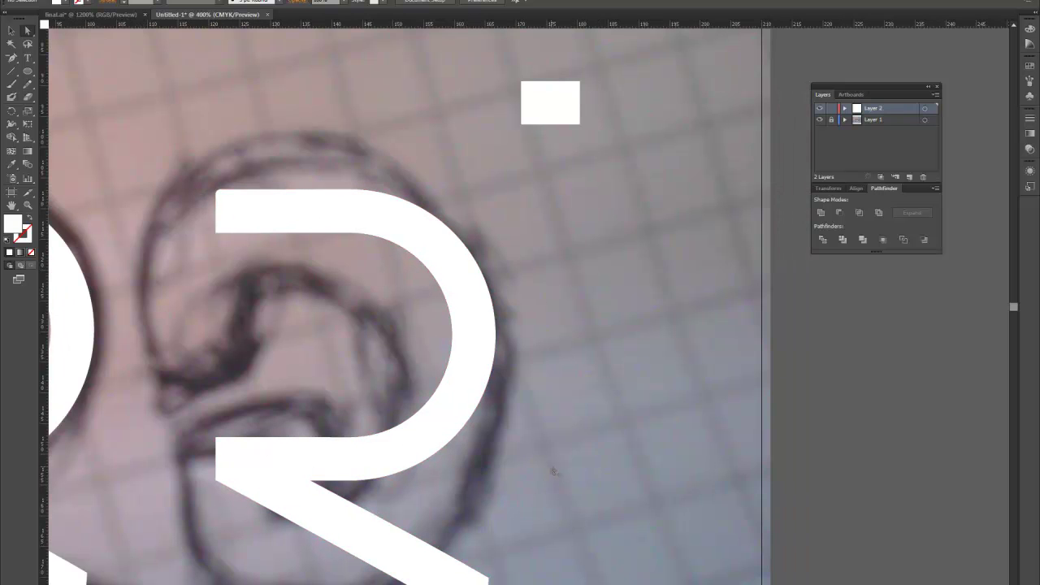
scroll(551, 467, "down", 2)
scroll(349, 460, "left", 4)
scroll(313, 461, "up", 2)
scroll(292, 464, "right", 3)
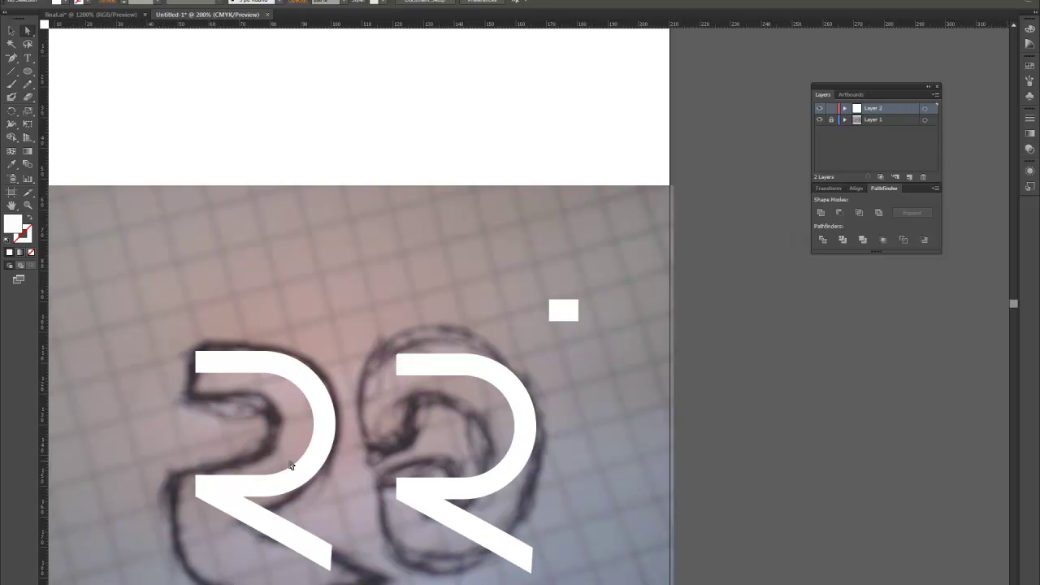
scroll(268, 458, "down", 3)
scroll(260, 451, "left", 5)
left_click_drag(251, 312, 463, 572)
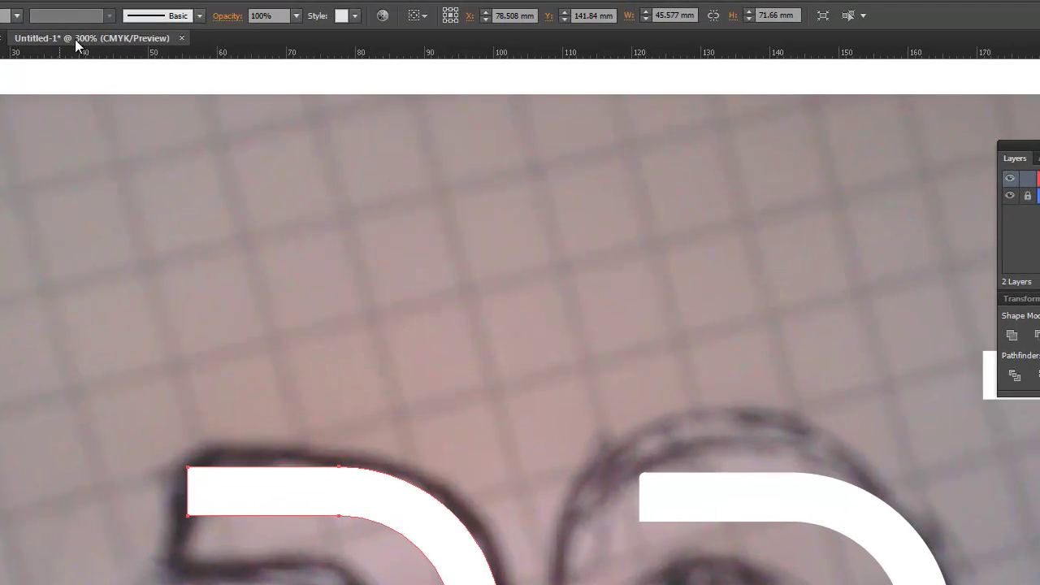
left_click(199, 16)
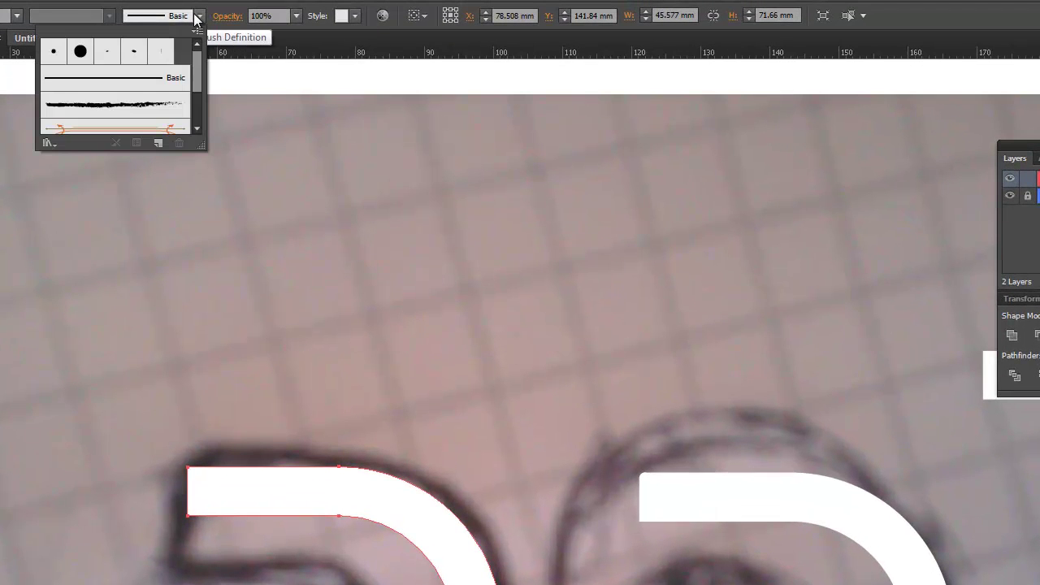
left_click(54, 54)
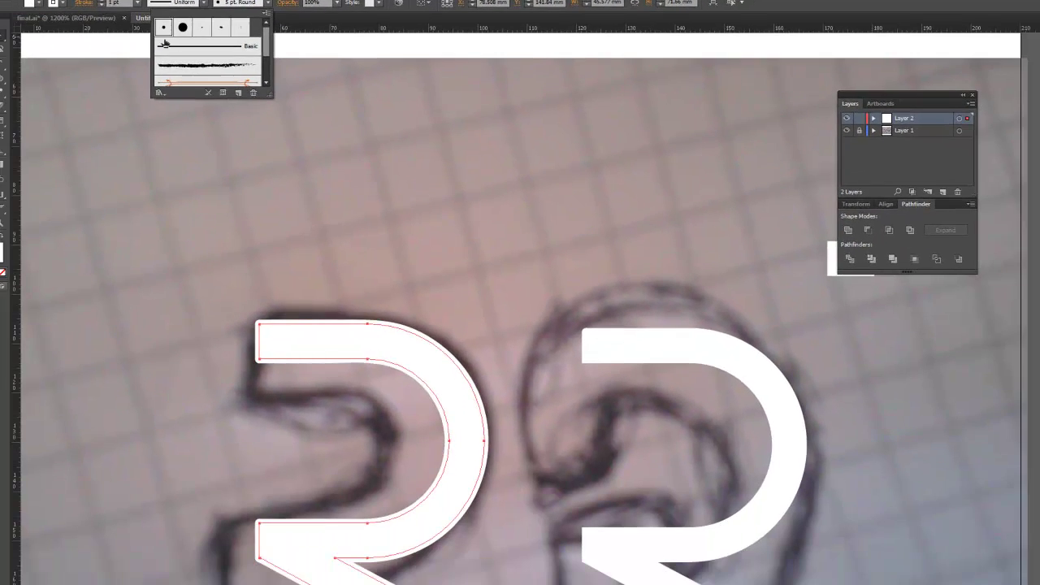
left_click(251, 323)
left_click(251, 323)
scroll(319, 235, "down", 3)
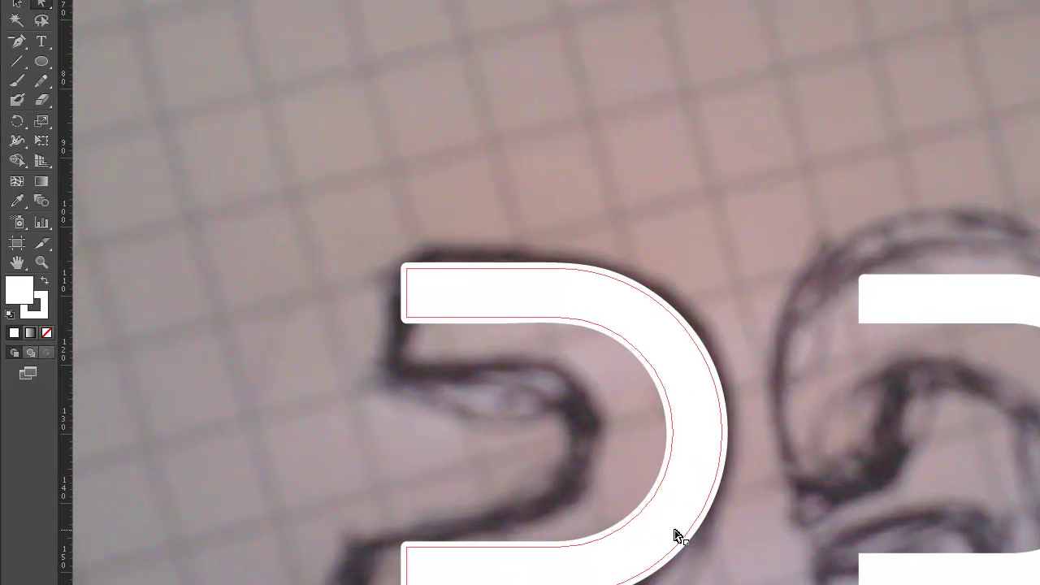
Step: Enlarge the brush-stroked R to roughly one and a half times its size
left_click(693, 514)
key("v")
left_click_drag(721, 269, 881, 154)
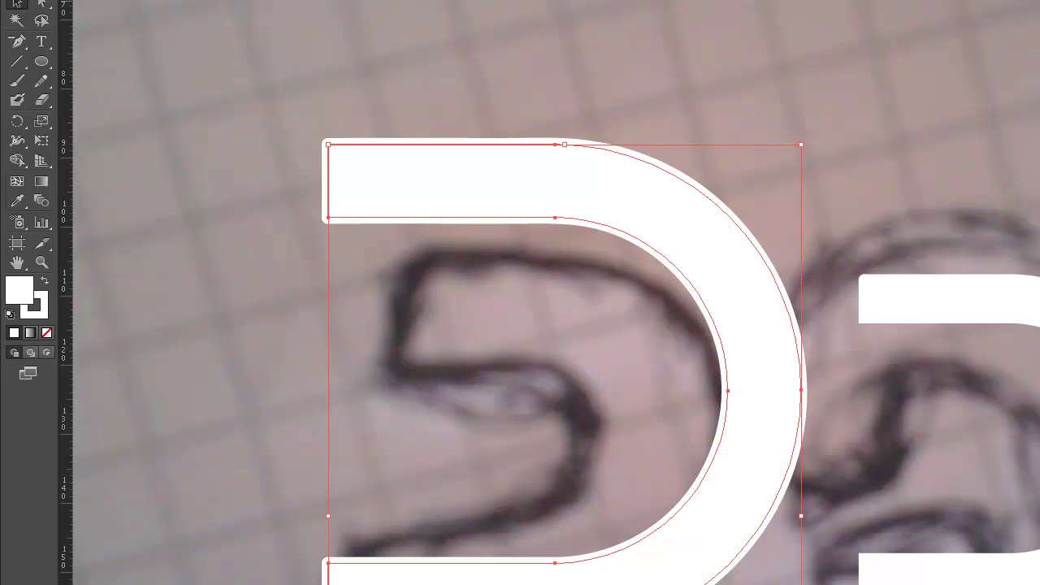
left_click(554, 231)
left_click(554, 216)
Step: Convert the enlarged R's brush stroke into a filled shape with Outline Stroke
left_click(110, 0)
mouse_move(281, 262)
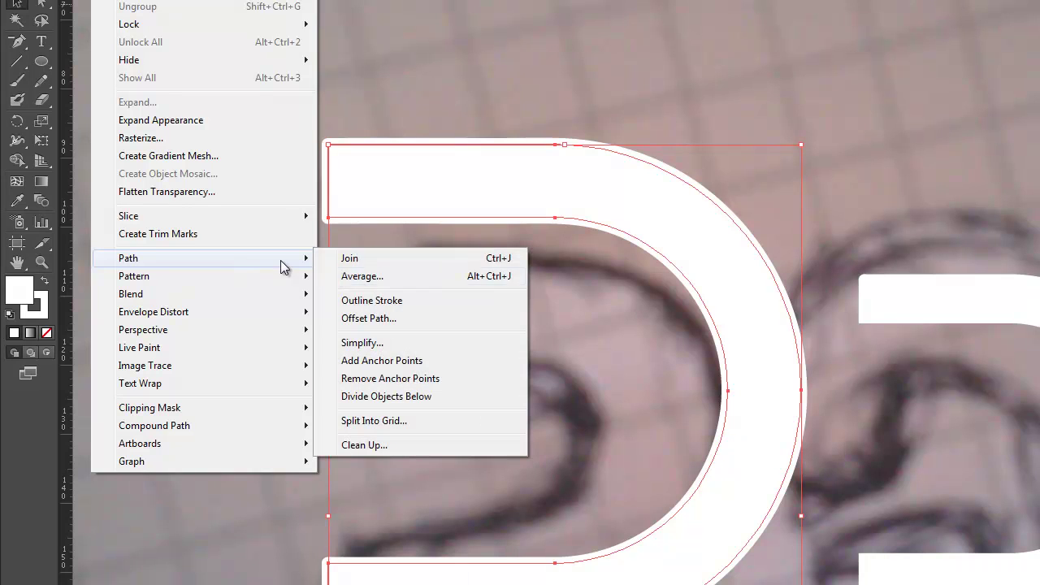
left_click(440, 303)
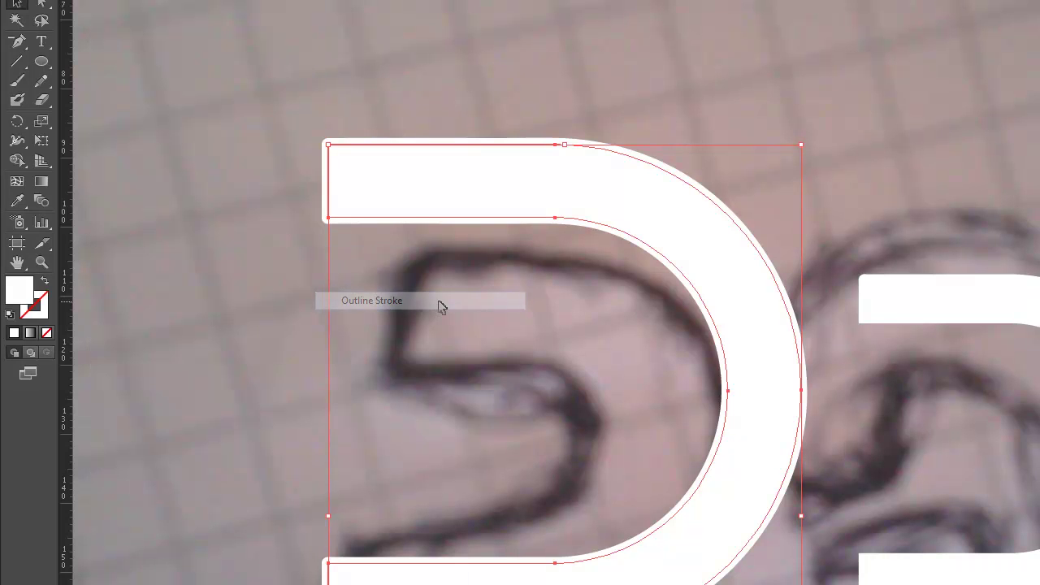
left_click(488, 310)
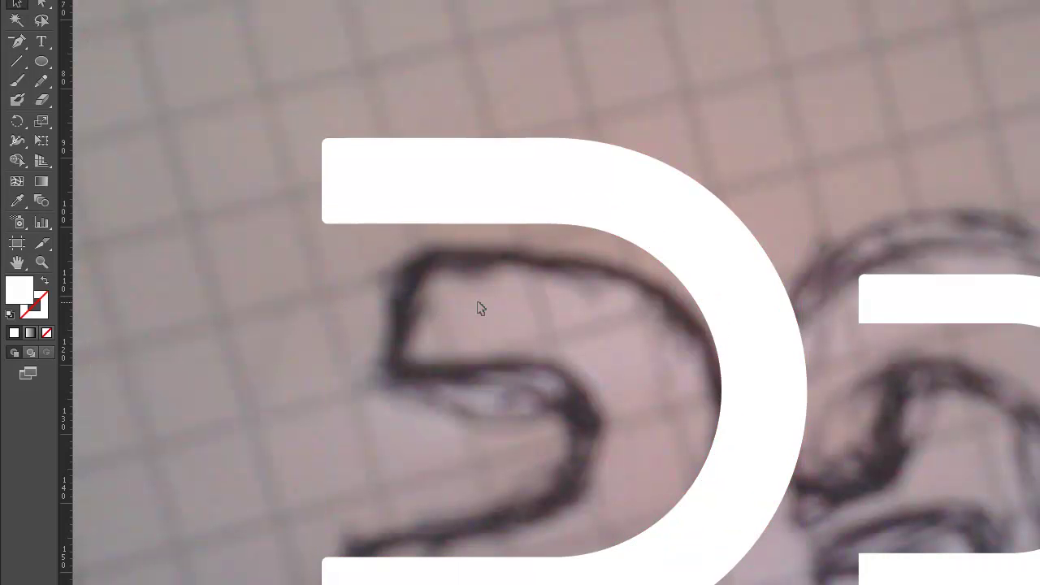
Step: Unite the enlarged R's body and its outlined stroke into one shape
left_click(329, 188)
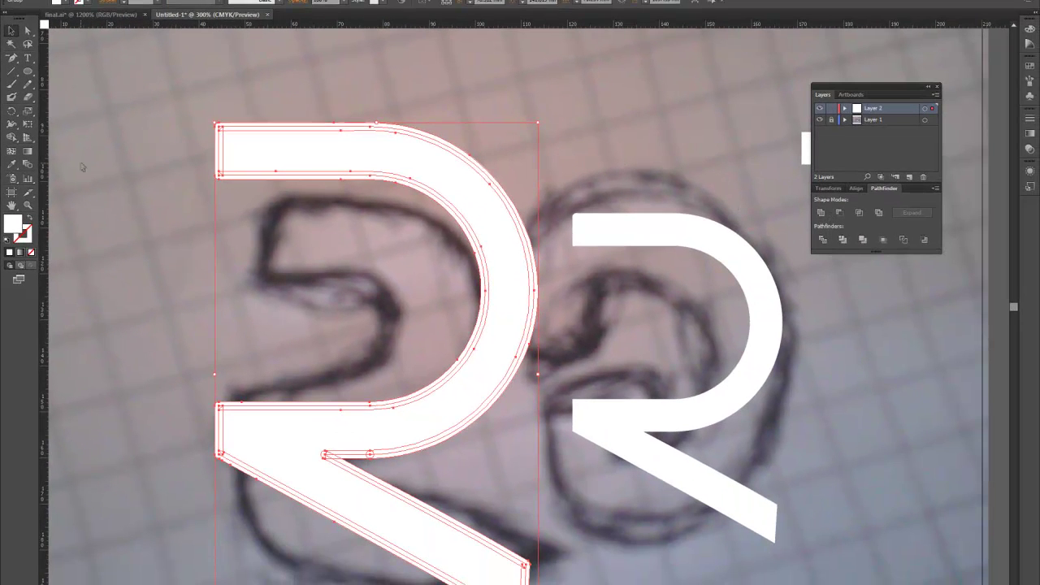
left_click(179, 133)
left_click_drag(251, 193, 490, 444)
left_click(820, 215)
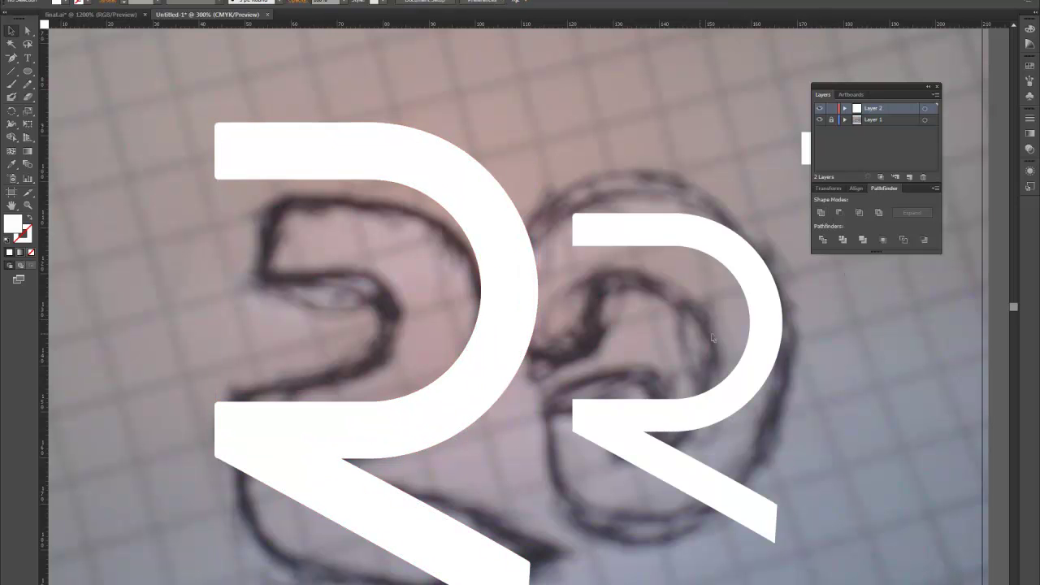
Step: Scale the united R down to about 39 by 61 mm and delete the duplicate R over the sketch's G
scroll(315, 196, "down", 3)
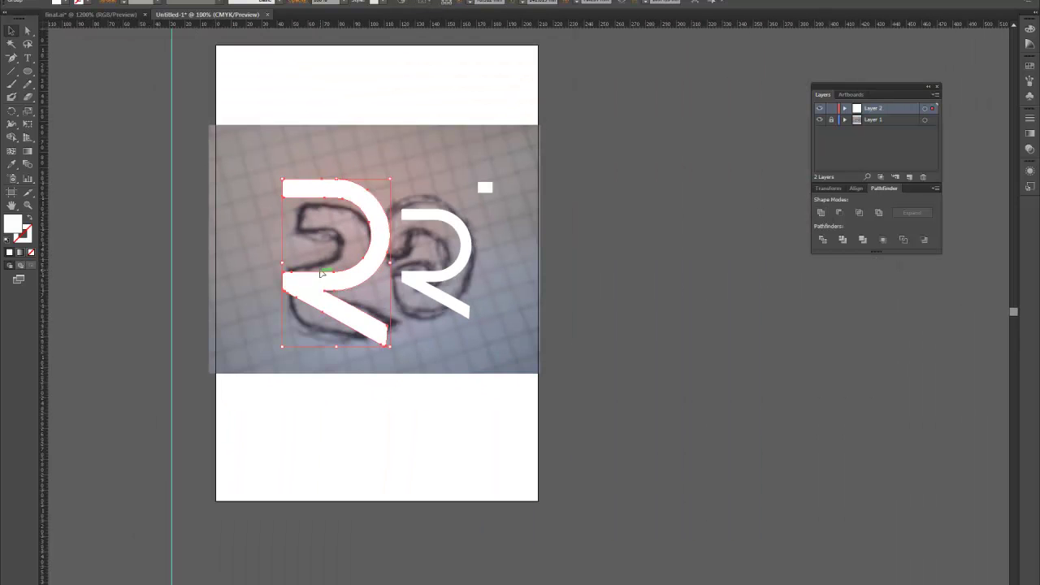
scroll(371, 333, "up", 2)
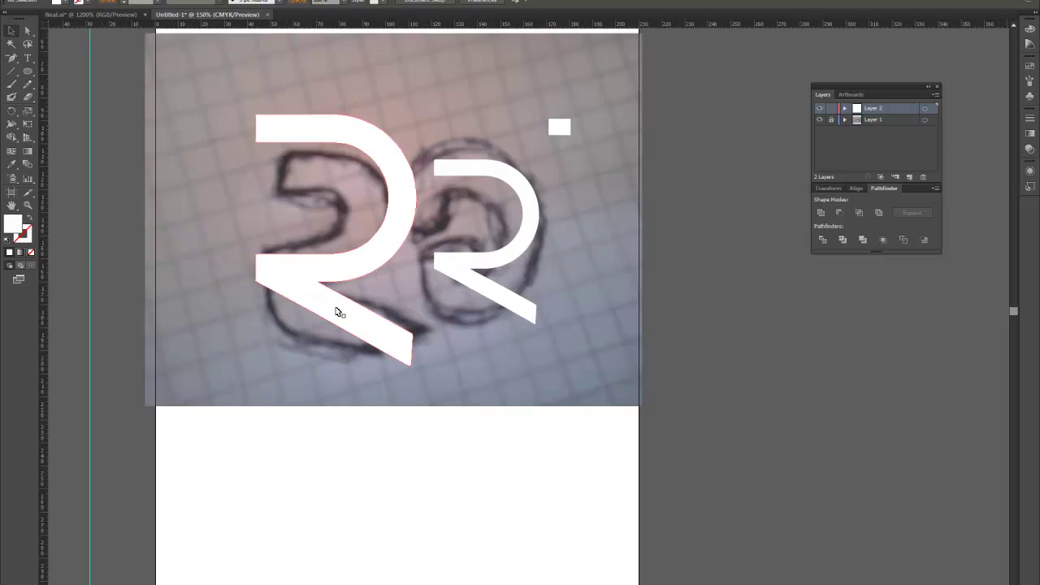
left_click_drag(443, 383, 410, 321)
left_click(420, 325)
scroll(420, 326, "up", 2)
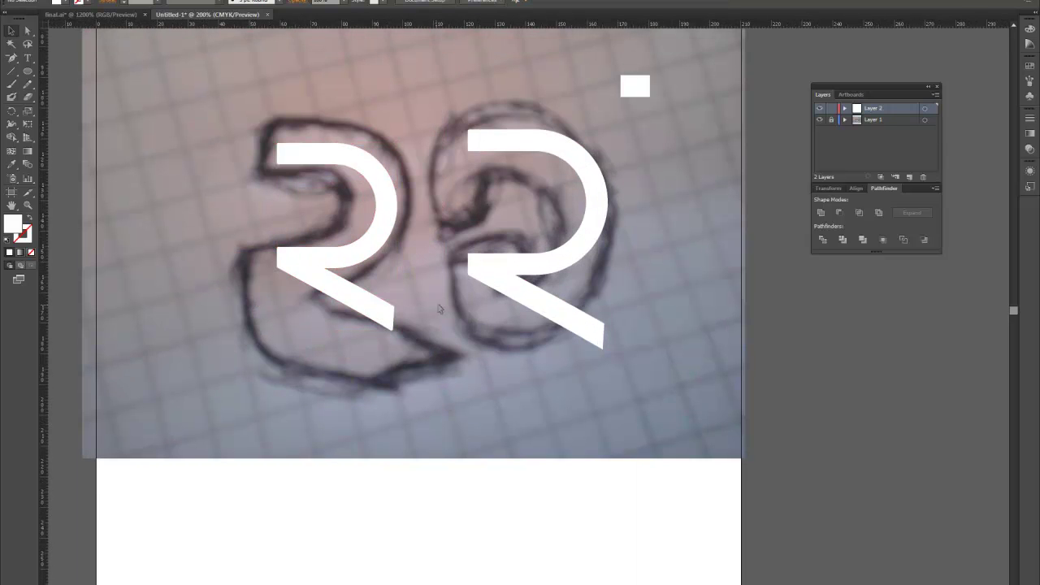
left_click(493, 320)
key("Delete")
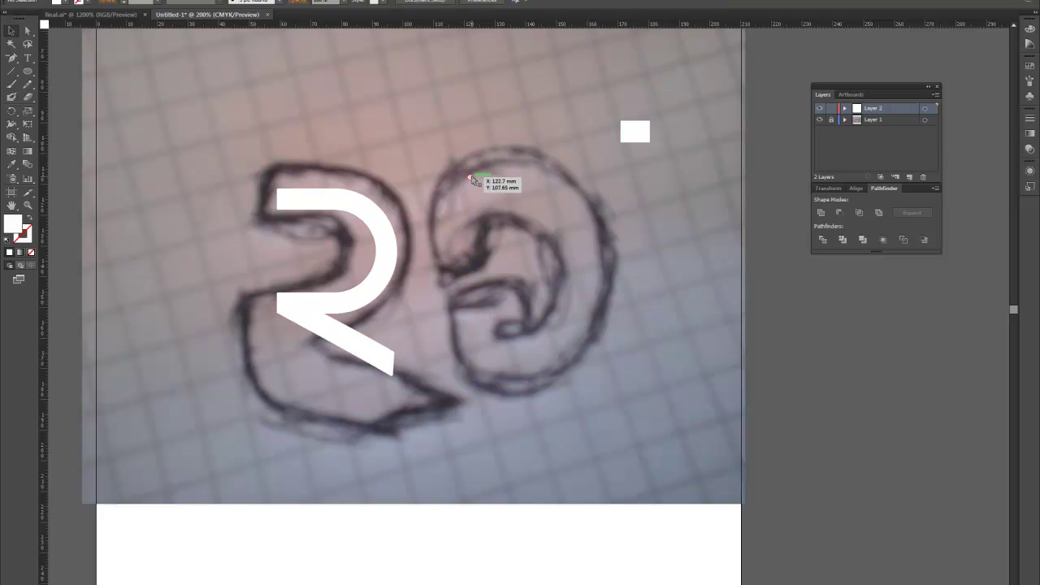
Step: Examine the finished red RG logo in final.ai for reference and return to the Untitled-1 document
left_click(102, 15)
scroll(643, 242, "down", 4)
scroll(643, 242, "down", 2)
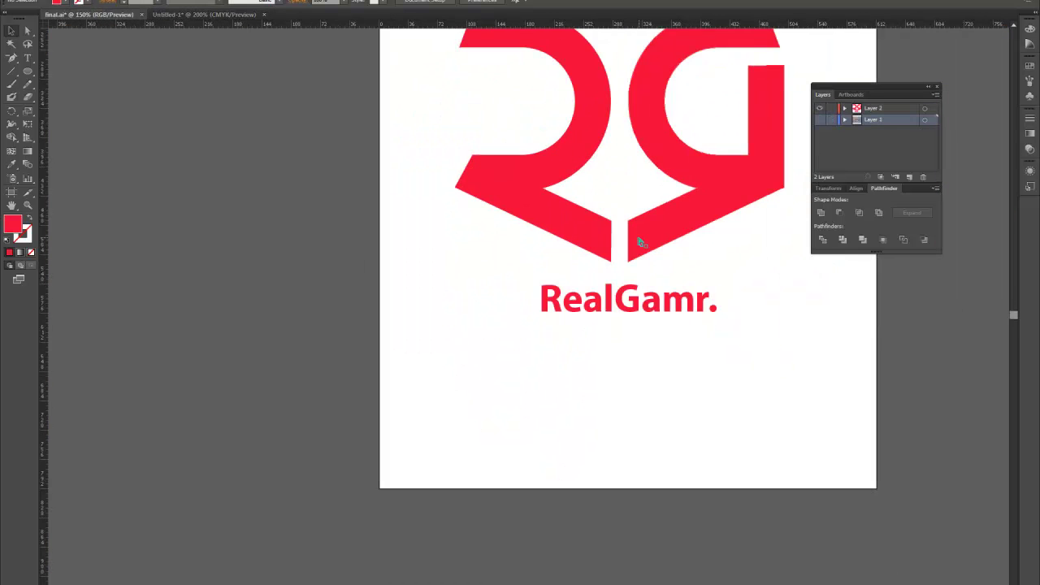
scroll(639, 239, "right", 1)
scroll(631, 244, "up", 4)
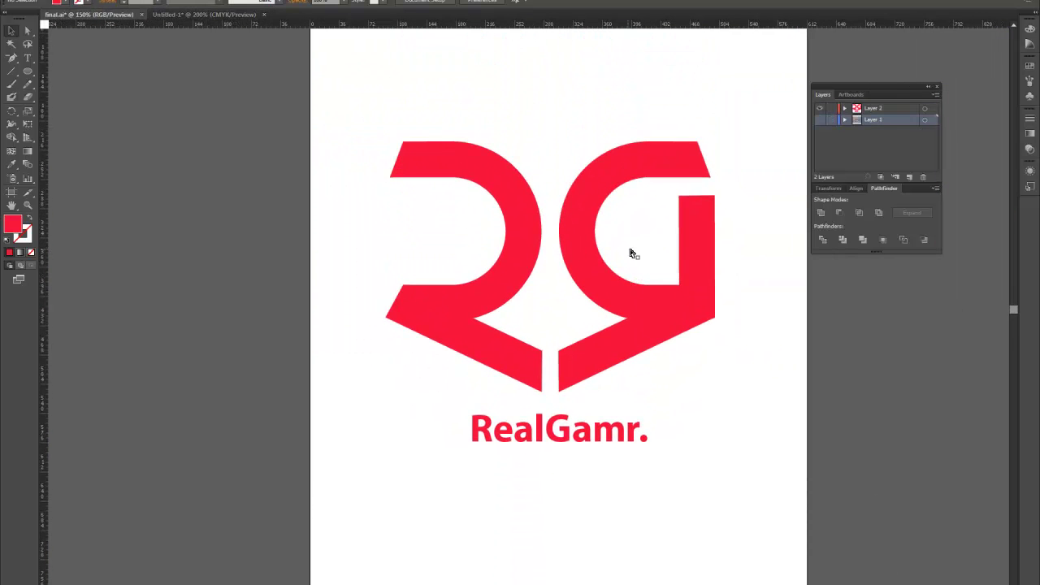
left_click(203, 14)
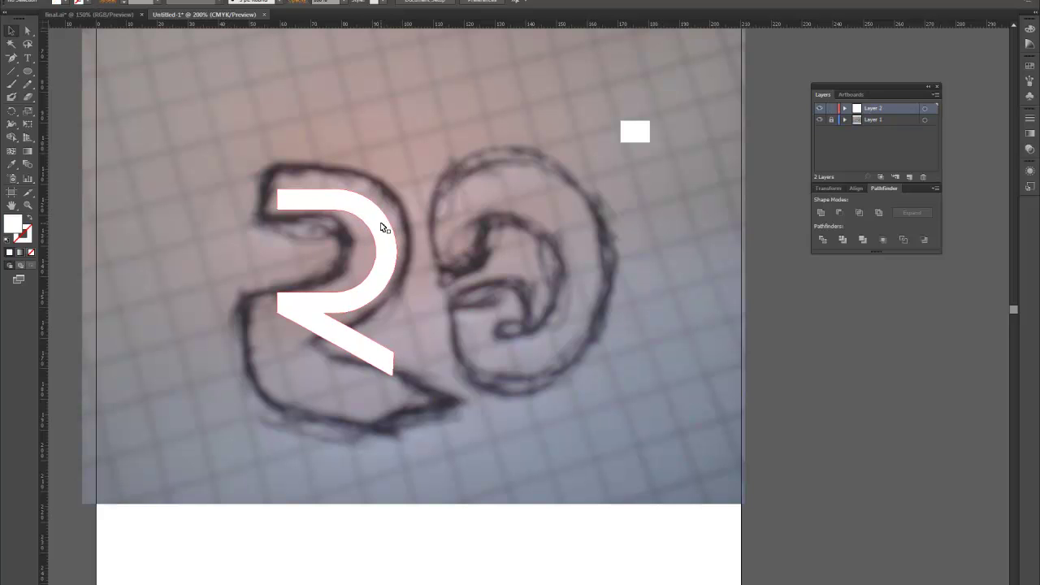
Step: Place a copy of the rounded R beside the original, over the sketch's G
left_click_drag(378, 227, 519, 243)
left_click(581, 260)
scroll(535, 310, "up", 2)
Step: Reflect the copied R across the vertical axis so that it faces the original
left_click(485, 284)
right_click(485, 283)
mouse_move(524, 367)
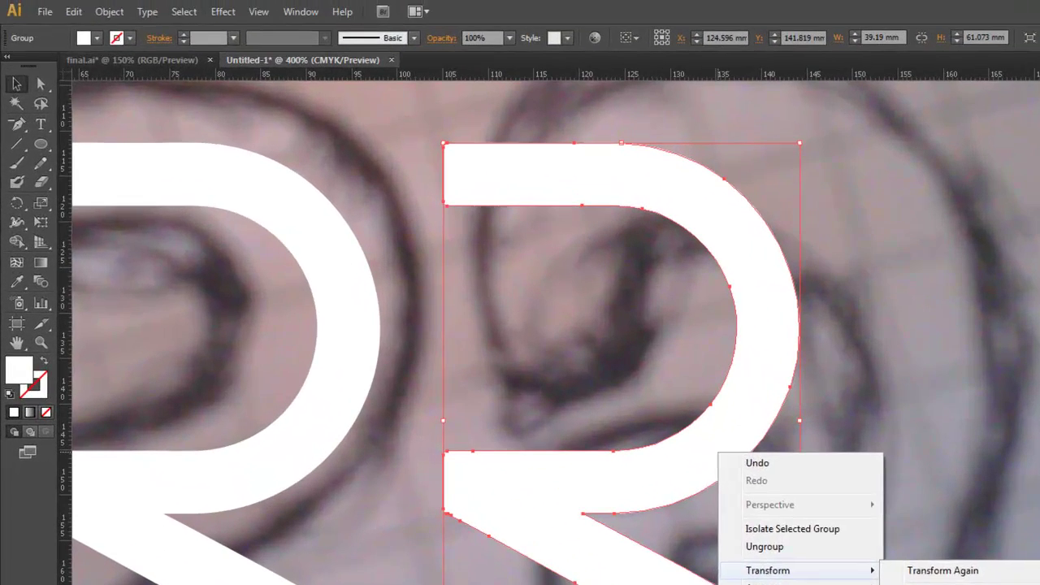
left_click(623, 399)
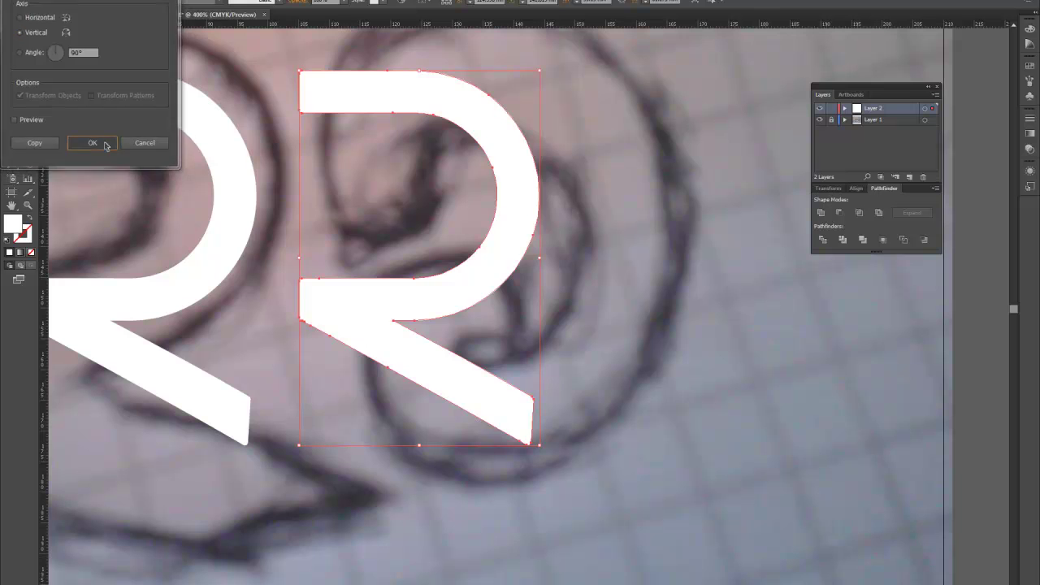
left_click(92, 143)
left_click(630, 308)
scroll(548, 306, "up", 1)
scroll(548, 306, "up", 2)
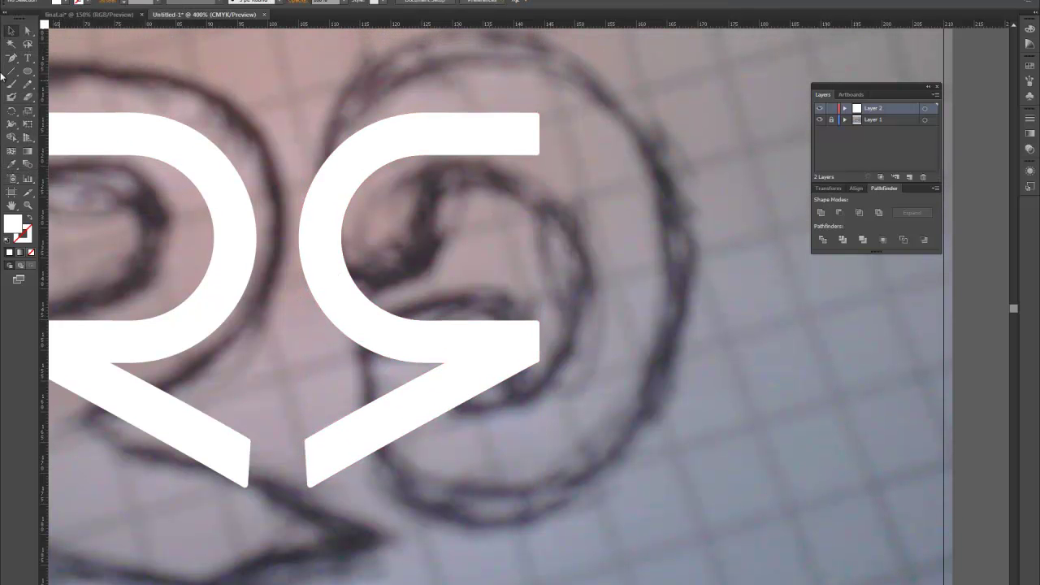
Step: Place a copy of the mirrored R to its lower right and draw a tall white rectangle over the copy's curved side
left_click_drag(512, 143, 836, 309)
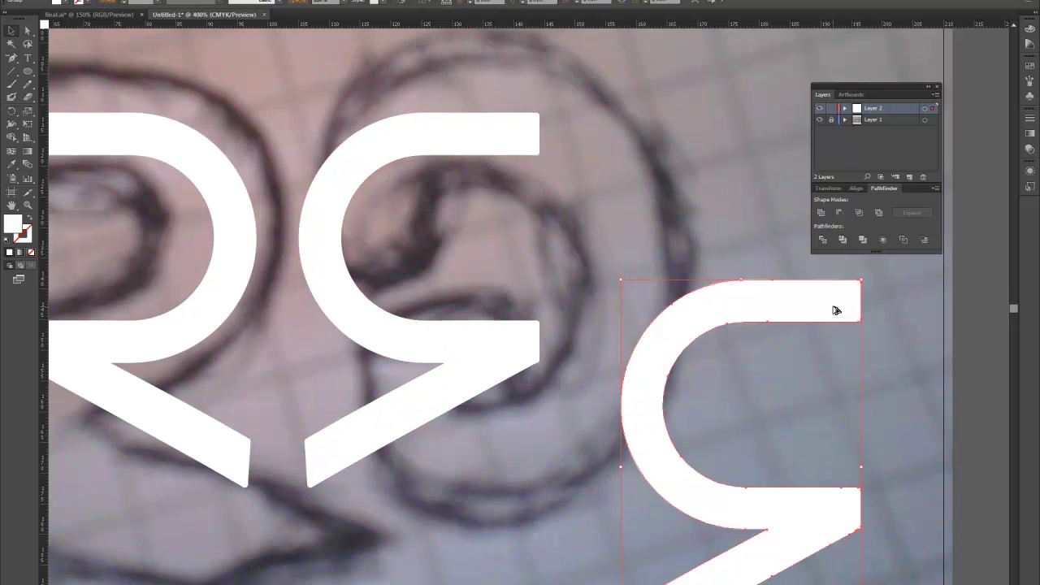
scroll(661, 412, "down", 3)
left_click_drag(27, 72, 67, 73)
left_click_drag(622, 211, 807, 478)
key("v")
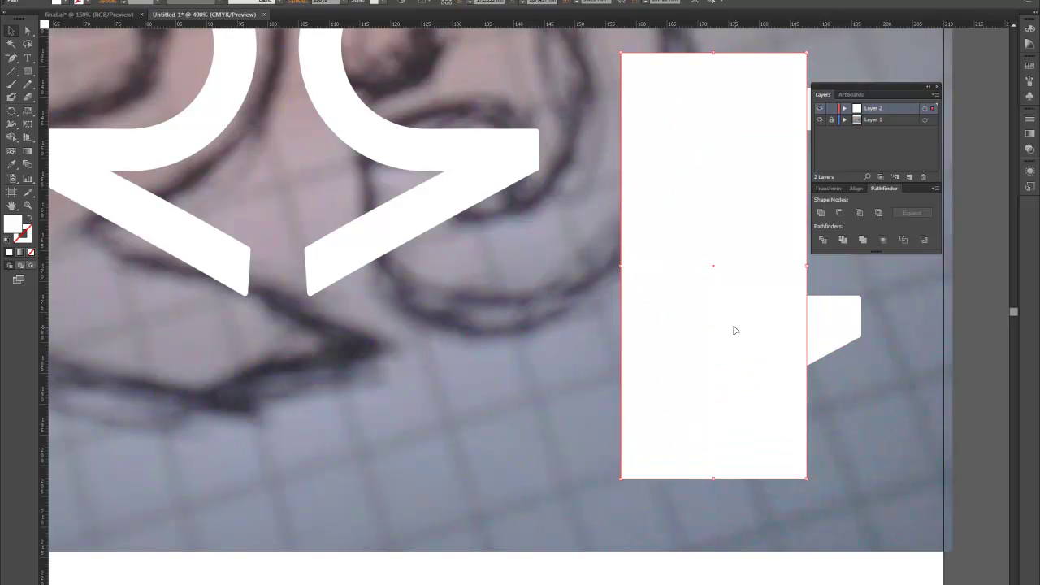
Step: Try to subtract the rectangle from the mirrored R copy with Minus Front
left_click(841, 317, "shift")
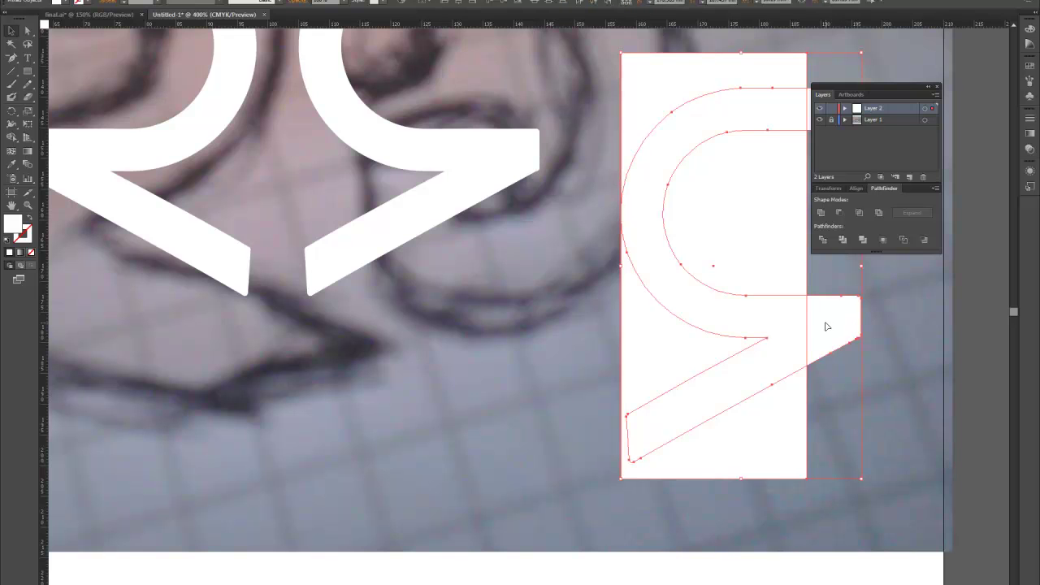
left_click(842, 213)
left_click(619, 310)
scroll(745, 308, "up", 1)
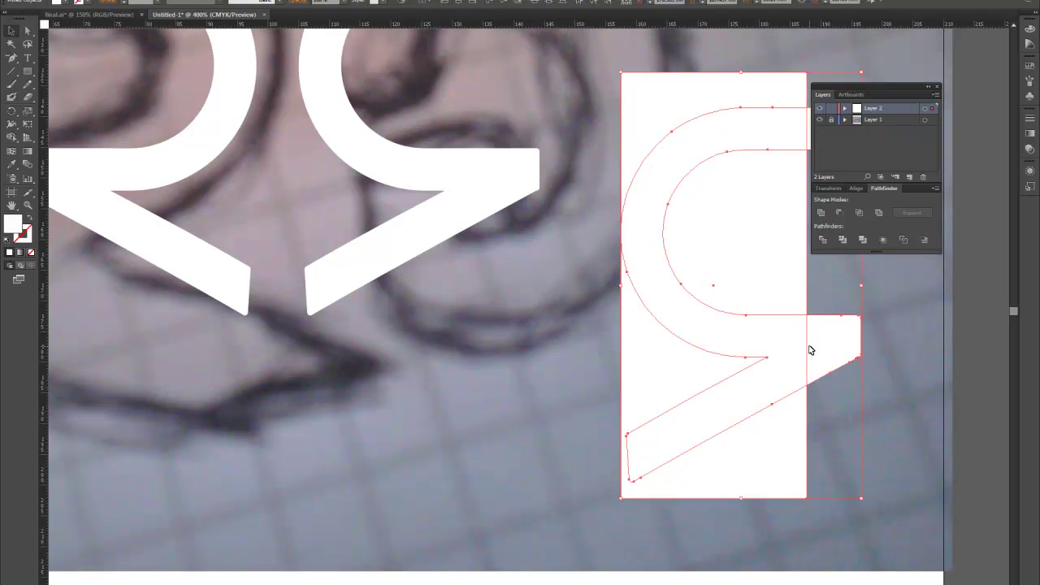
left_click(841, 212)
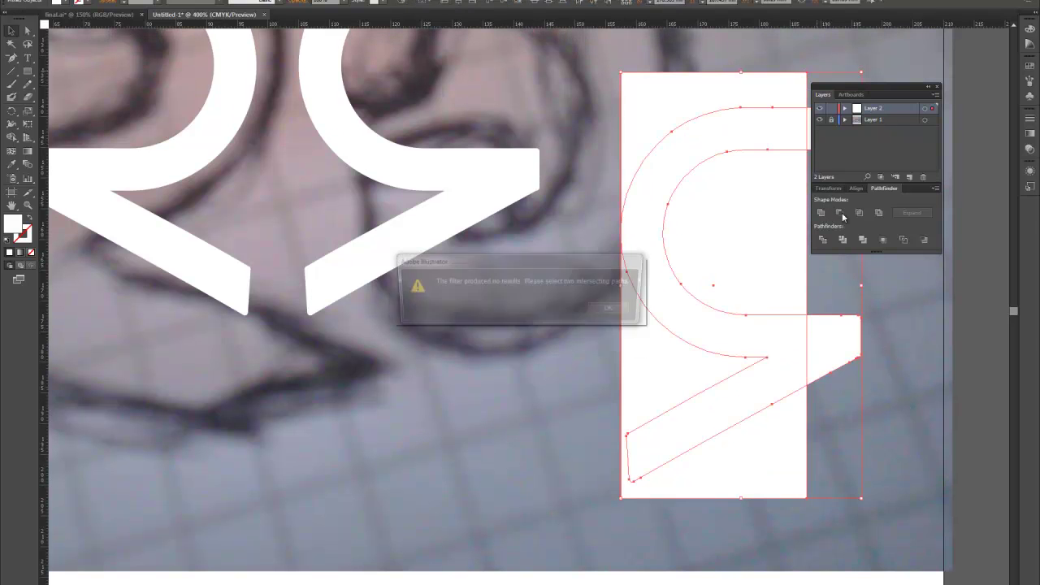
left_click(597, 308)
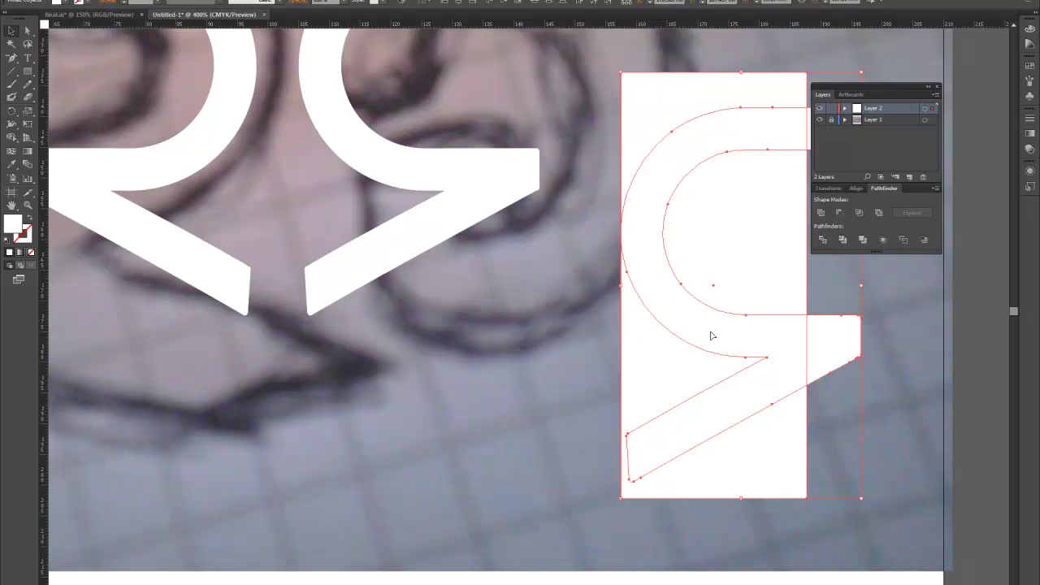
Step: Shift the rectangle slightly left and the R copy slightly up, and try the Minus Front subtraction again
left_click_drag(680, 381, 659, 381)
left_click(825, 414)
left_click_drag(811, 358, 831, 354)
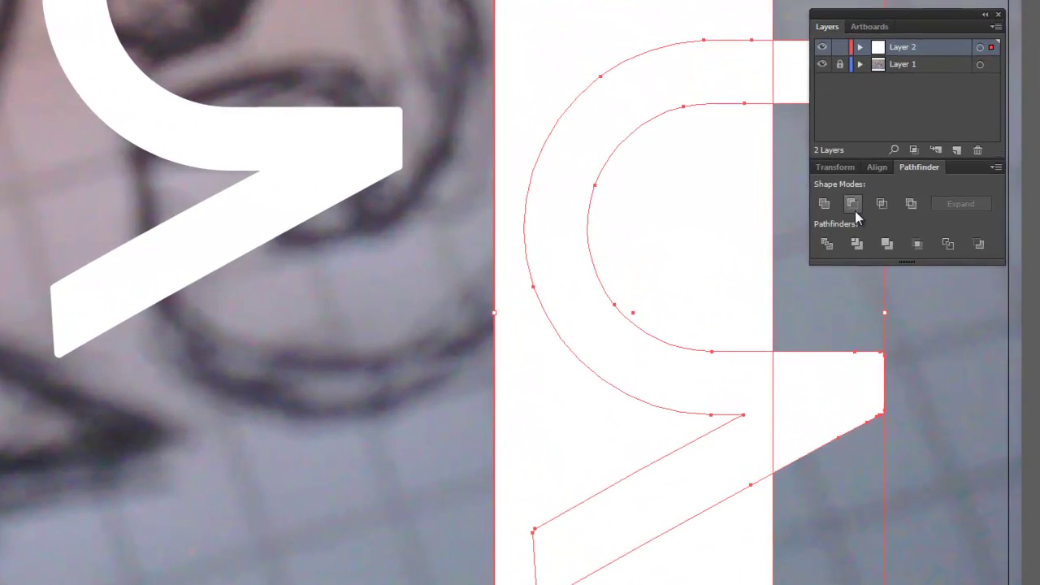
left_click(843, 239)
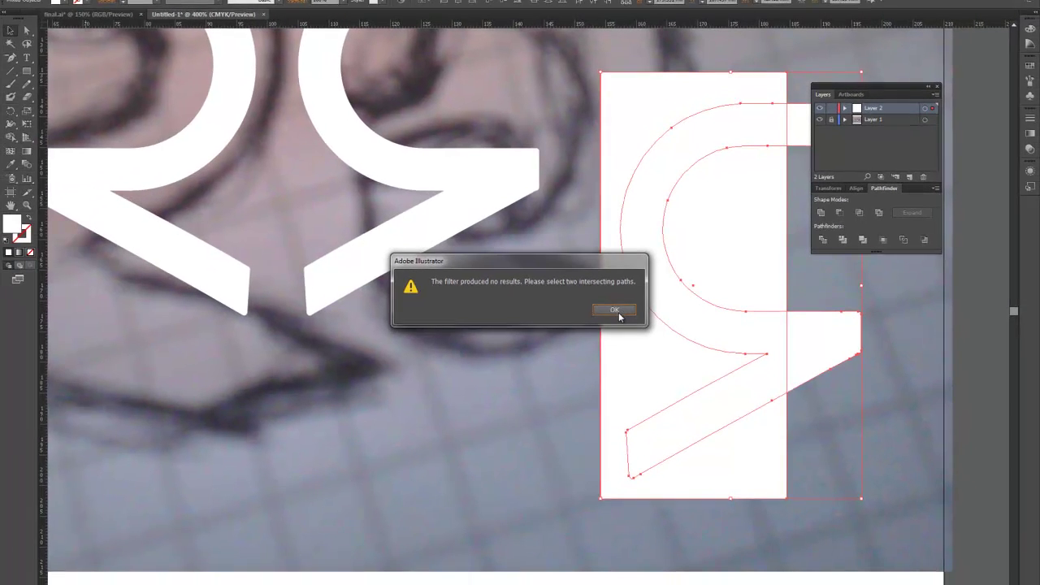
left_click(621, 310)
left_click(851, 377)
scroll(851, 377, "up", 2)
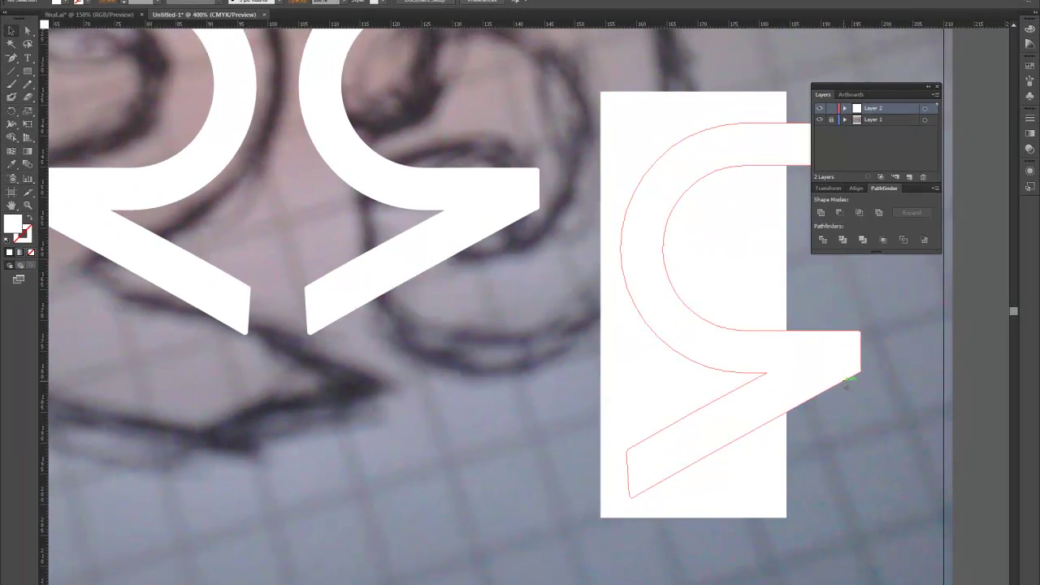
Step: Move the rectangle further left over the R copy's curved part and try once more to subtract it with Minus Front
scroll(731, 352, "right", 2)
scroll(680, 352, "right", 2)
left_click_drag(680, 352, 626, 330)
left_click(771, 382, "shift")
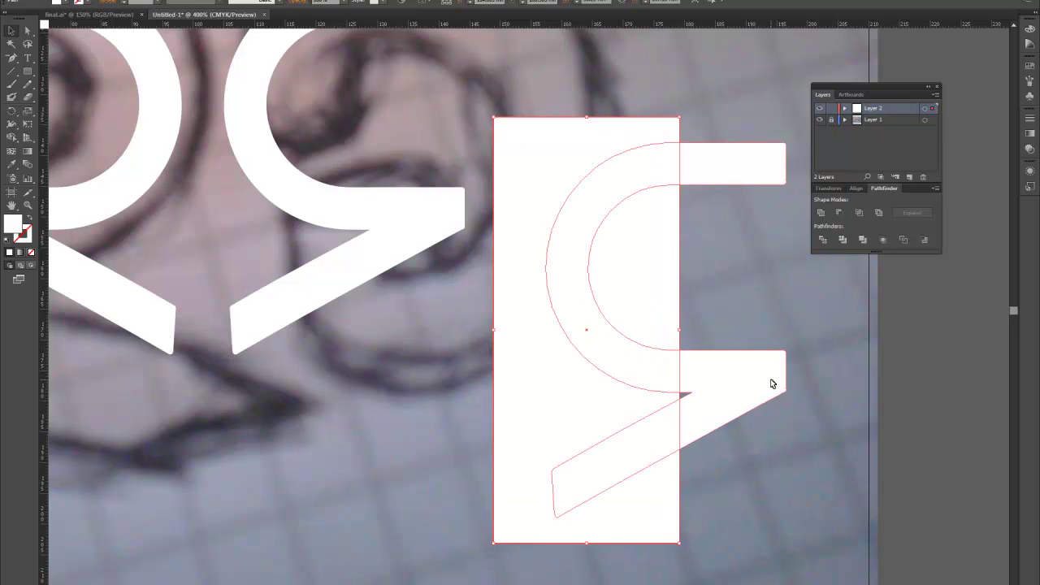
left_click(844, 213)
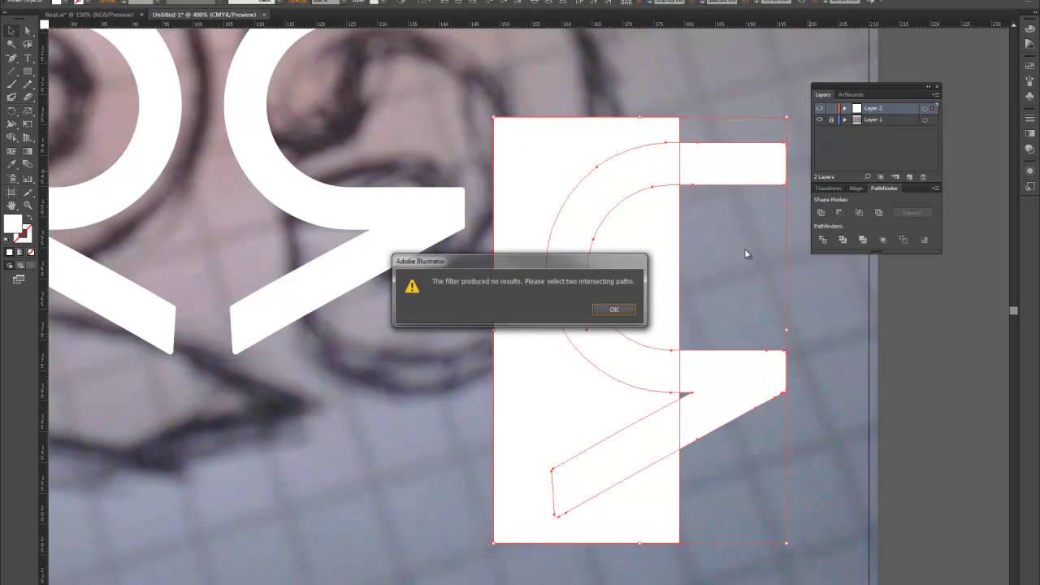
left_click(625, 309)
left_click(753, 307)
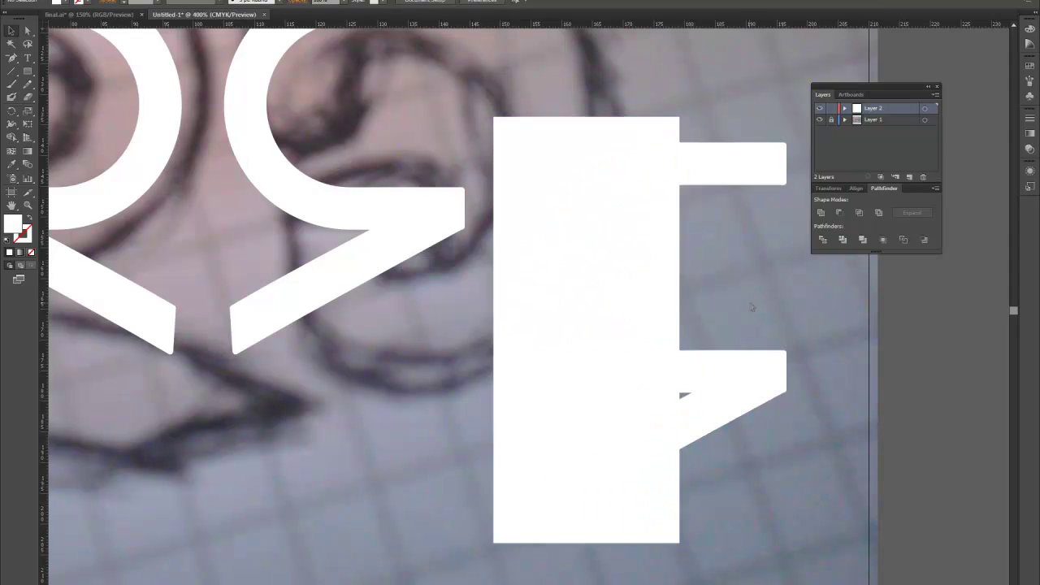
Step: Delete the tall rectangle and draw a new, wider one over the curved side of the mirrored R copy
left_click(648, 284)
key("Delete")
scroll(700, 296, "up", 2)
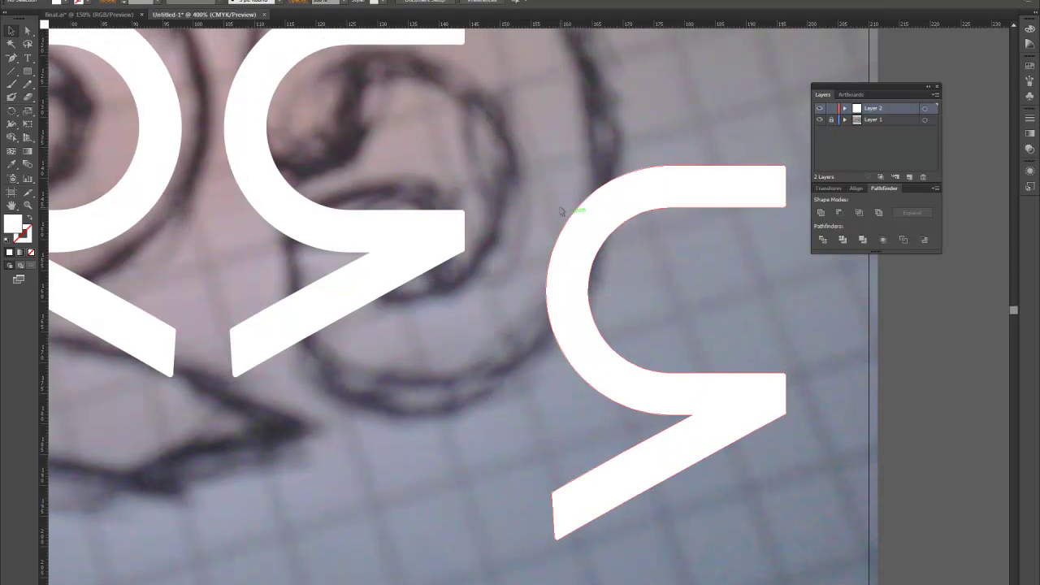
left_click(28, 72)
left_click_drag(516, 121, 733, 569)
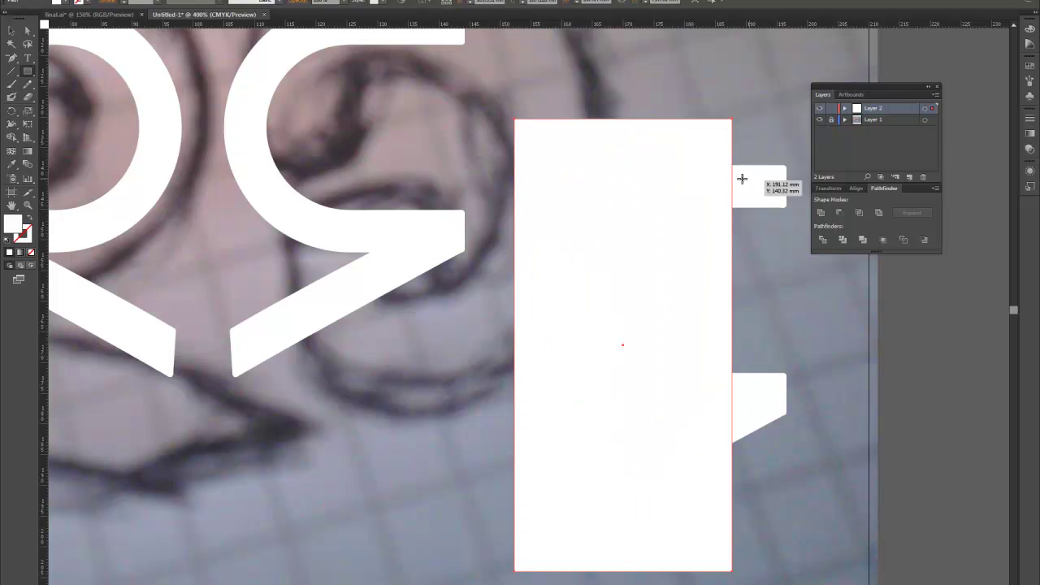
Step: Try to subtract the new rectangle from the mirrored R copy with Minus Front, and delete the rectangle
left_click(18, 30)
left_click(736, 180, "shift")
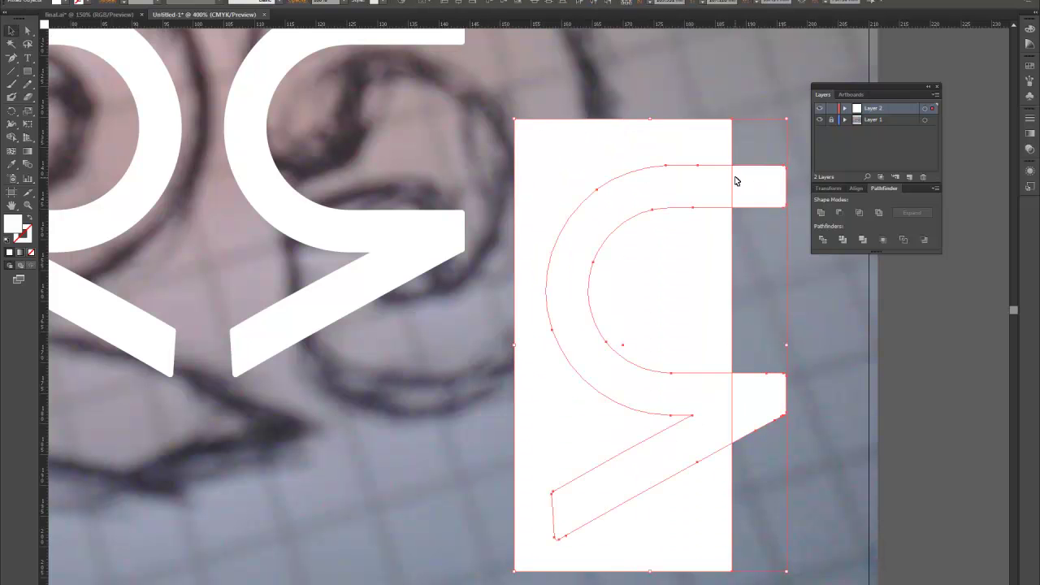
left_click(841, 212)
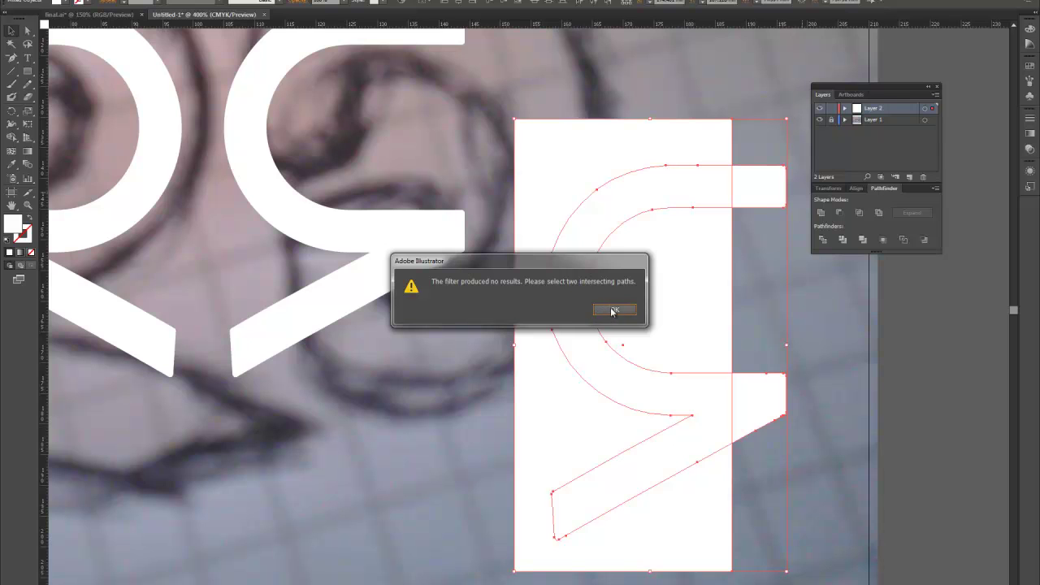
left_click(615, 311)
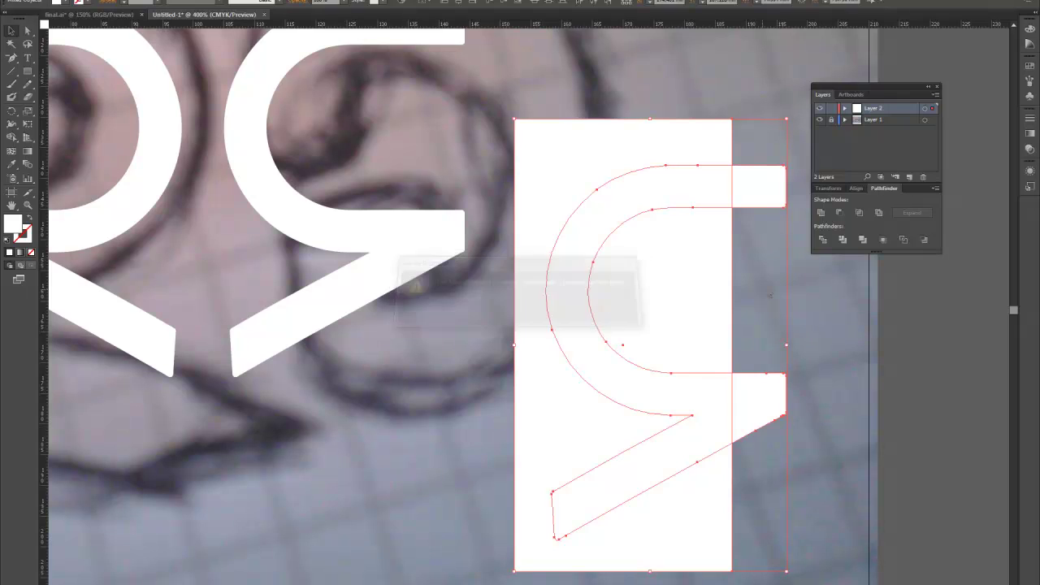
left_click(722, 242)
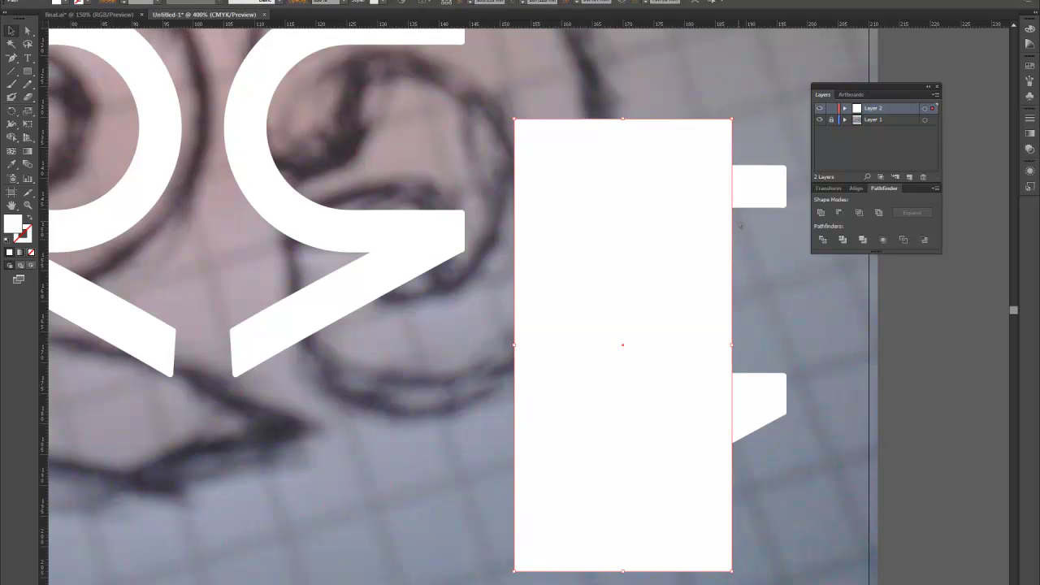
key("Delete")
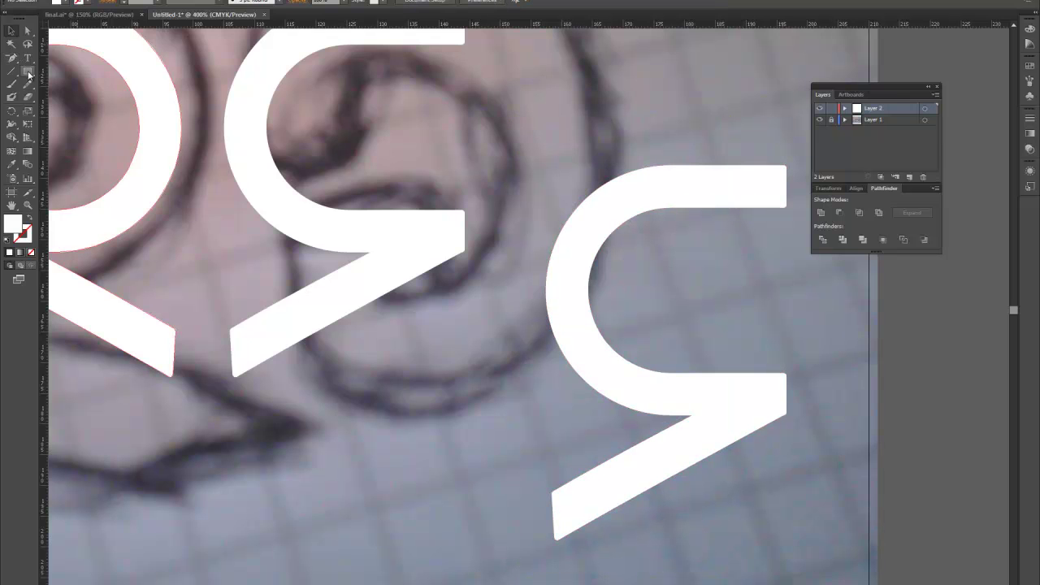
Step: Draw a small white rectangle about as tall as the R copy's upper arm is thick and place it above the copy
left_click(28, 74)
scroll(772, 156, "up", 3)
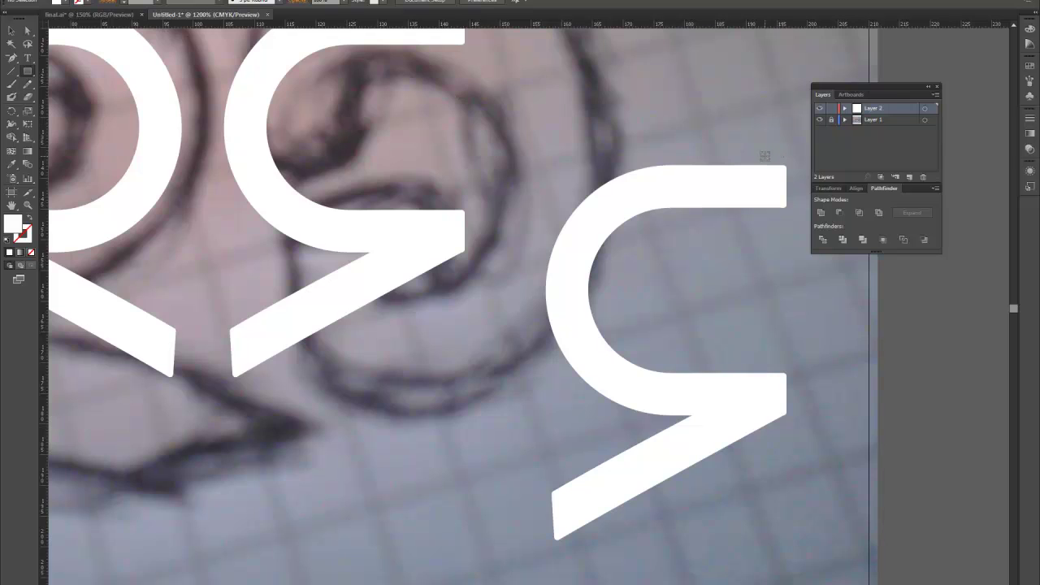
left_click_drag(512, 184, 797, 288)
left_click_drag(677, 233, 681, 264)
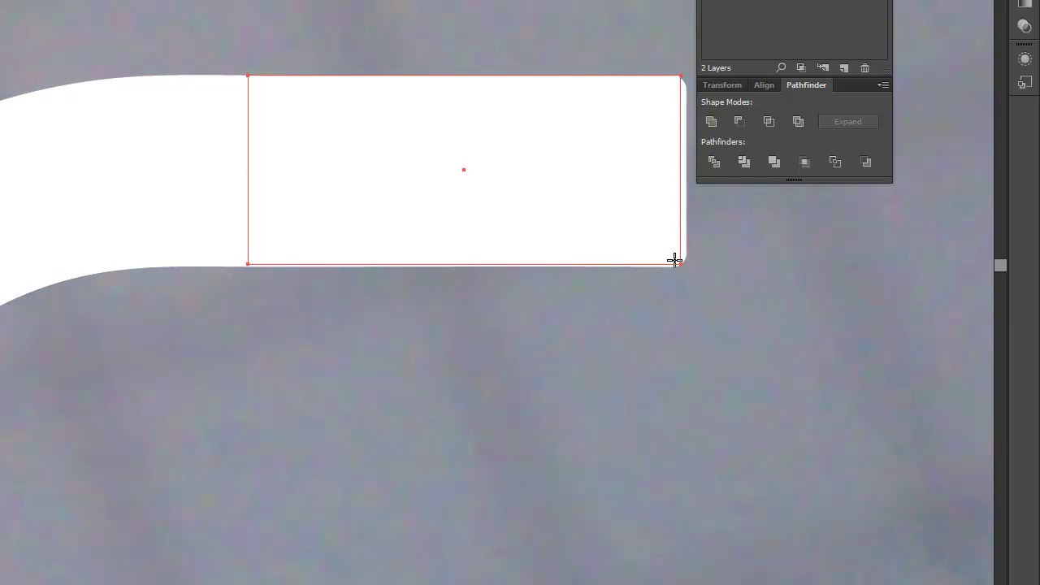
key("ctrl+z")
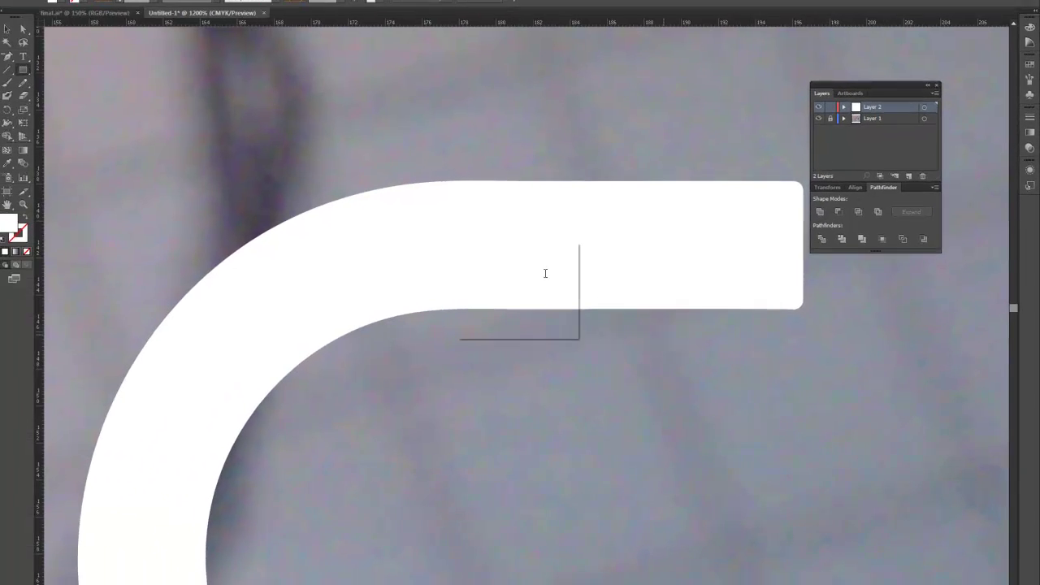
left_click(372, 230)
left_click(531, 314)
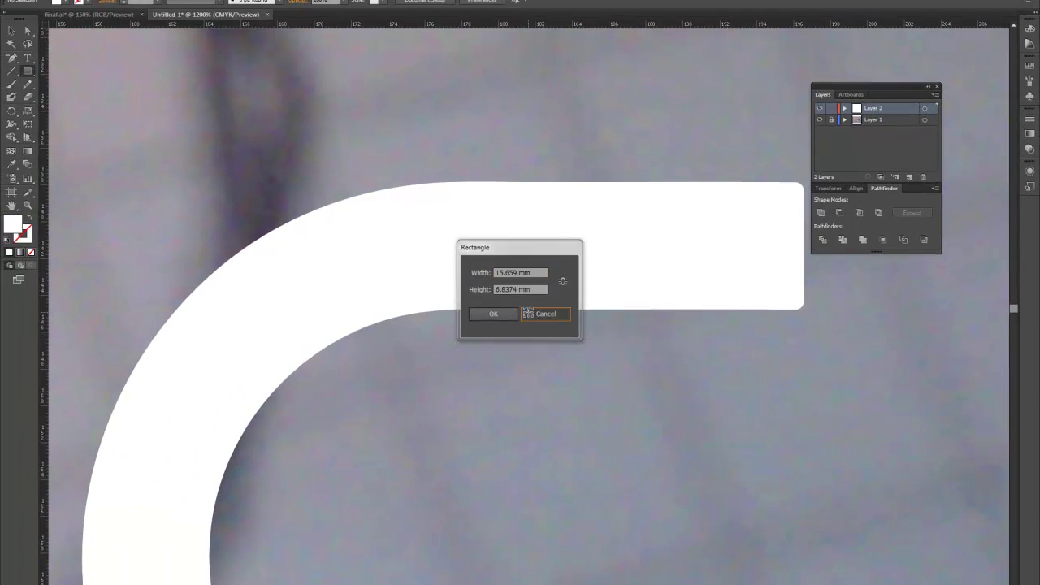
scroll(509, 306, "down", 7)
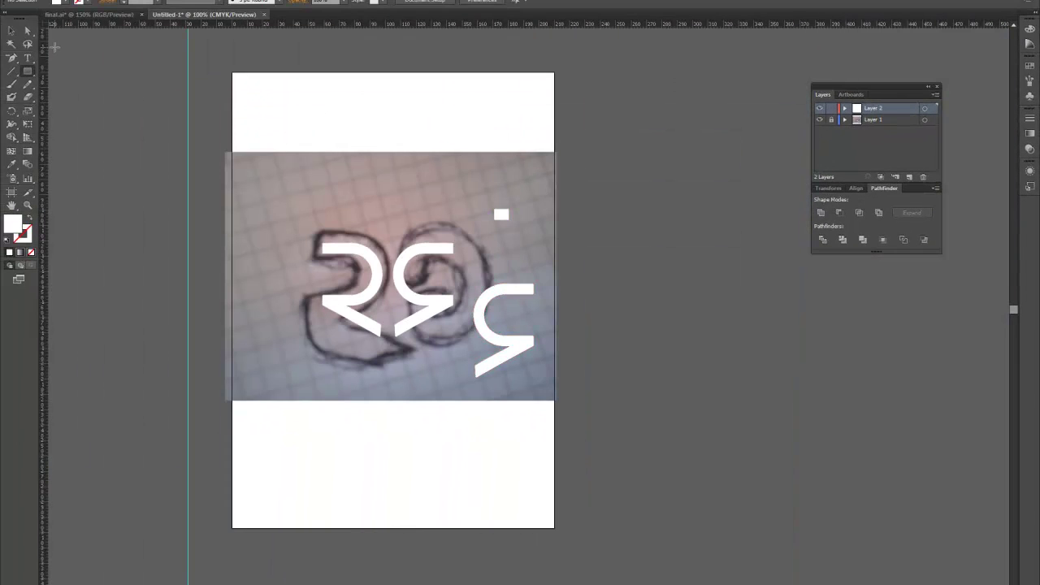
Step: Delete the spare mirrored R copy beside the two letters, keeping the small white rectangle
left_click(28, 35)
left_click(516, 289)
key("Delete")
scroll(487, 234, "up", 2)
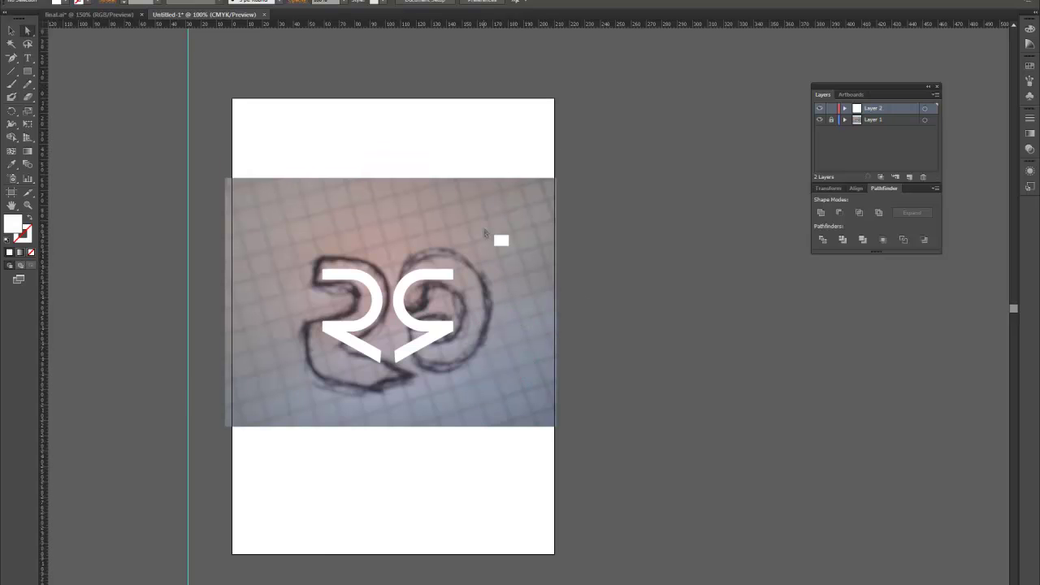
Step: Apply a round calligraphic brush stroke to the small white rectangle to round its corners
scroll(488, 235, "up", 3)
left_click(563, 335)
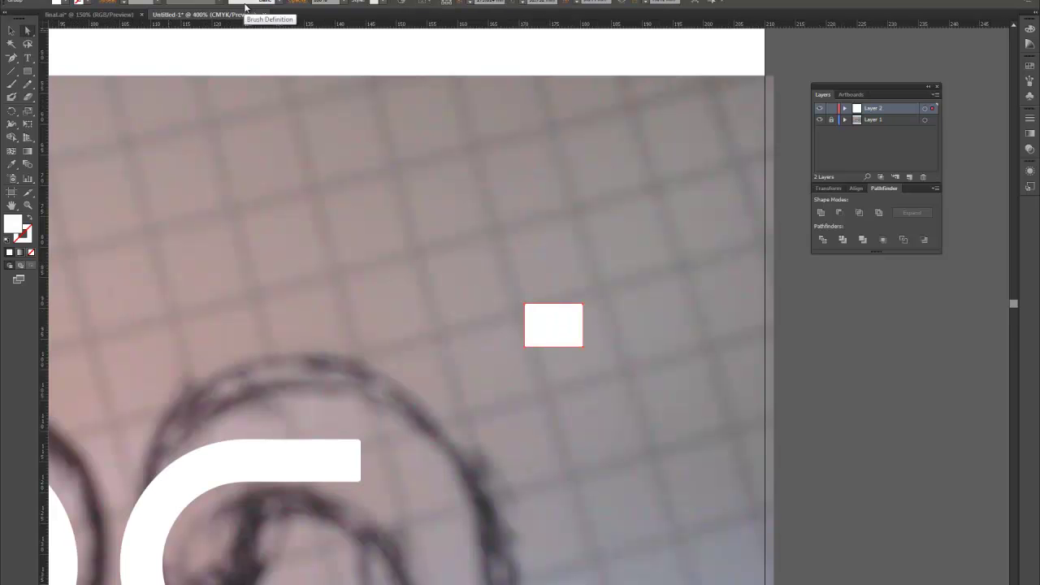
left_click(281, 6)
left_click(182, 23)
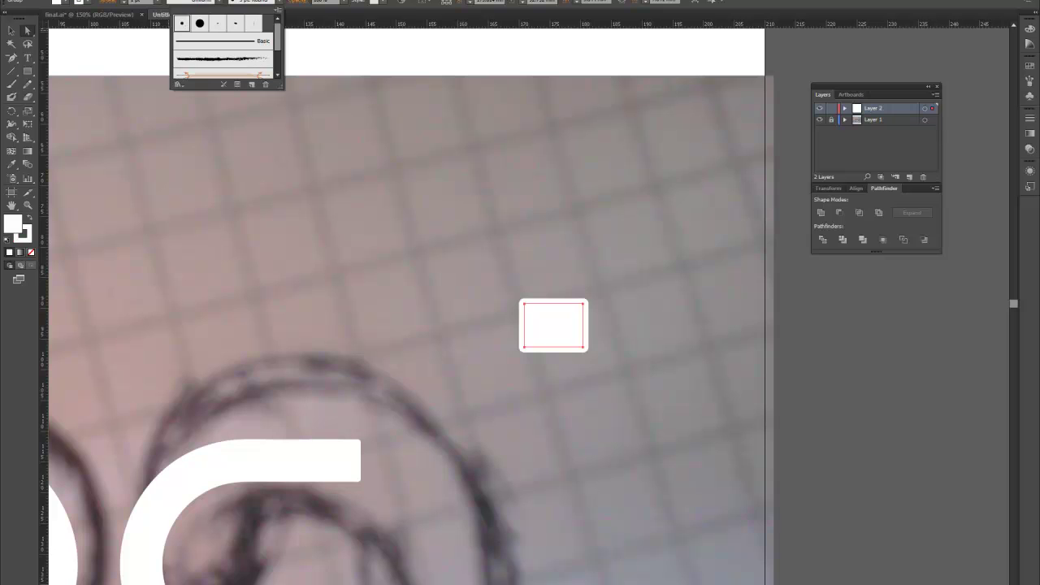
left_click(281, 1)
Step: Outline the rectangle's stroke and unite the pieces into one rounded block
left_click(75, 0)
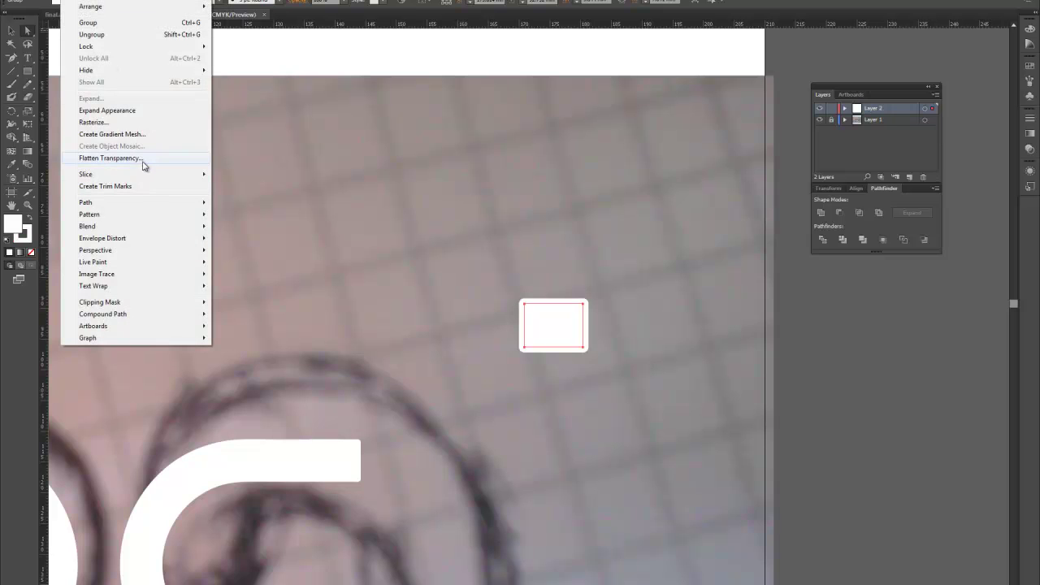
mouse_move(160, 207)
left_click(248, 230)
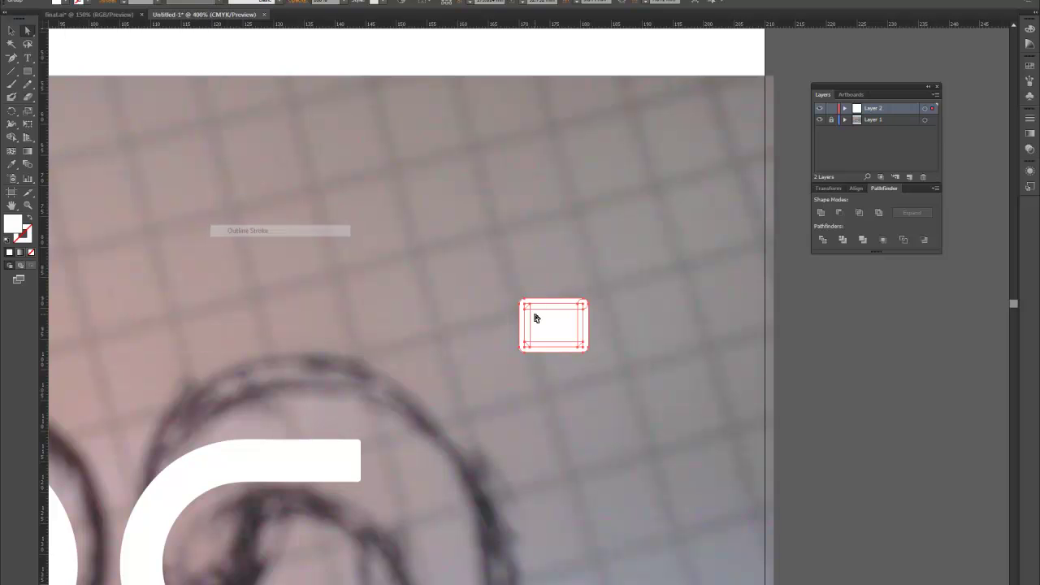
left_click(821, 213)
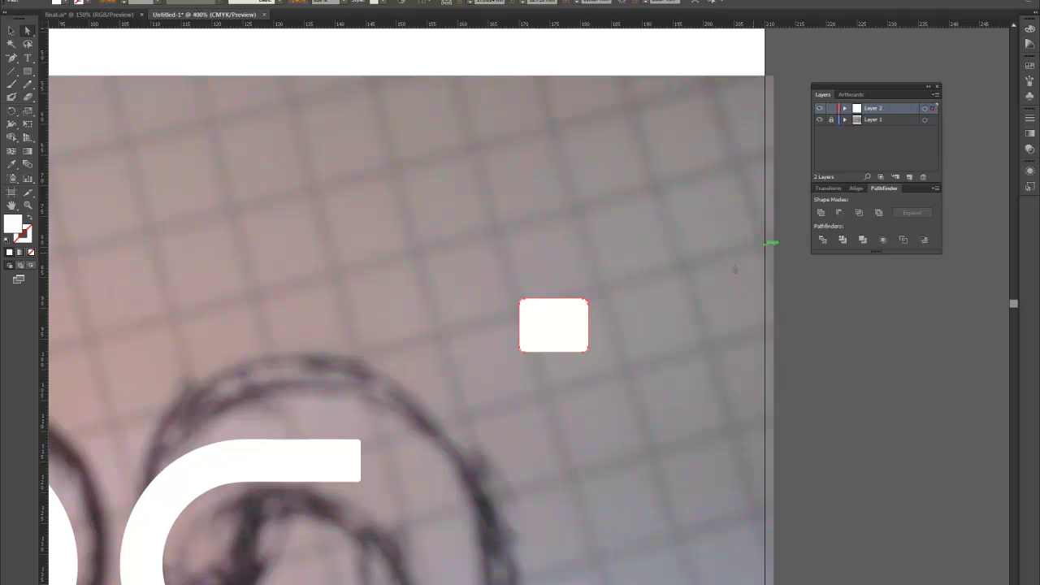
Step: Move the rounded block onto the open end of the mirrored R's upper arm
scroll(659, 325, "down", 1)
scroll(654, 323, "down", 6)
scroll(592, 355, "up", 5)
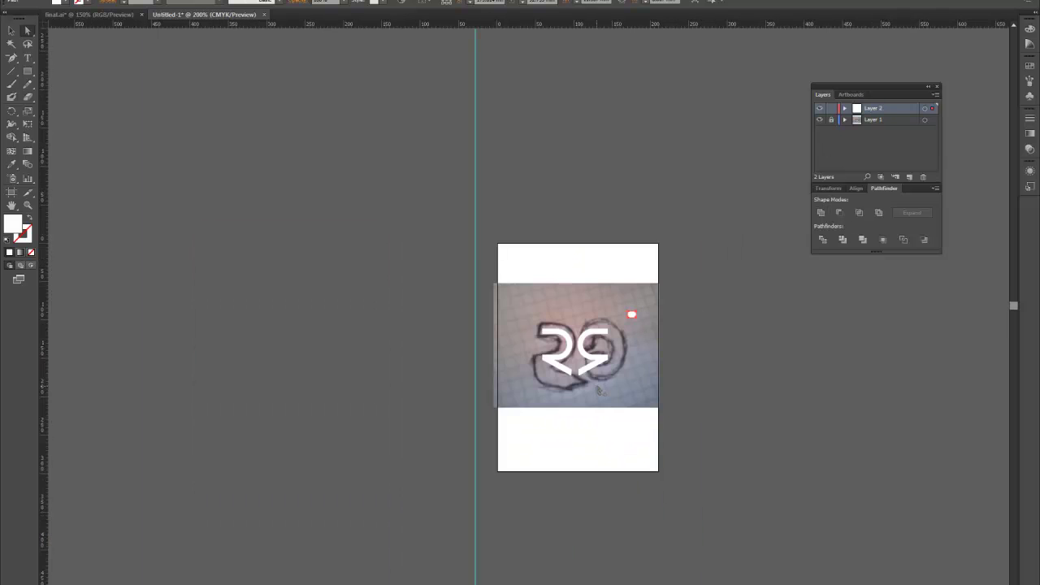
scroll(669, 250, "up", 3)
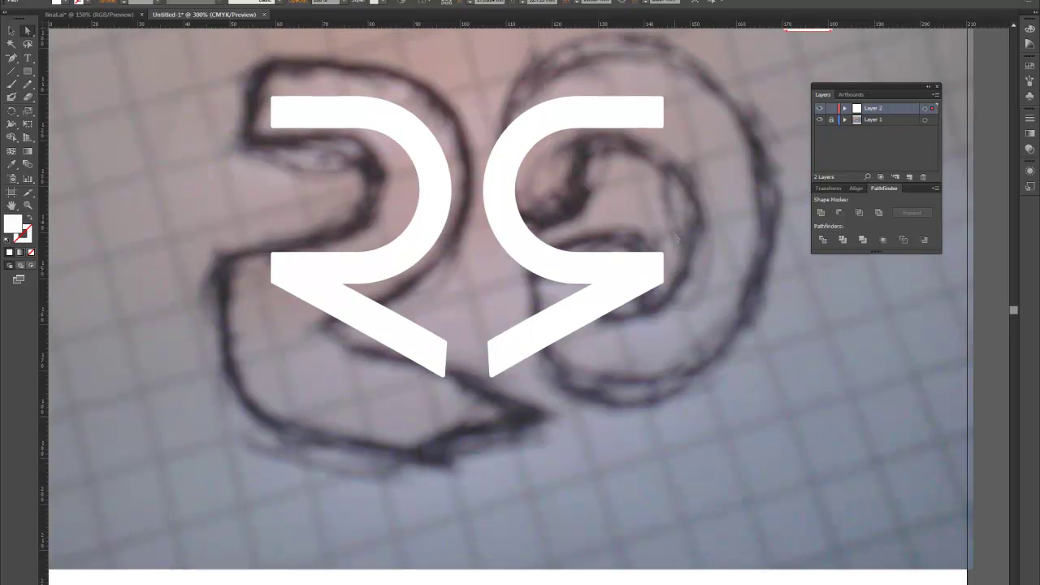
left_click_drag(816, 51, 648, 147)
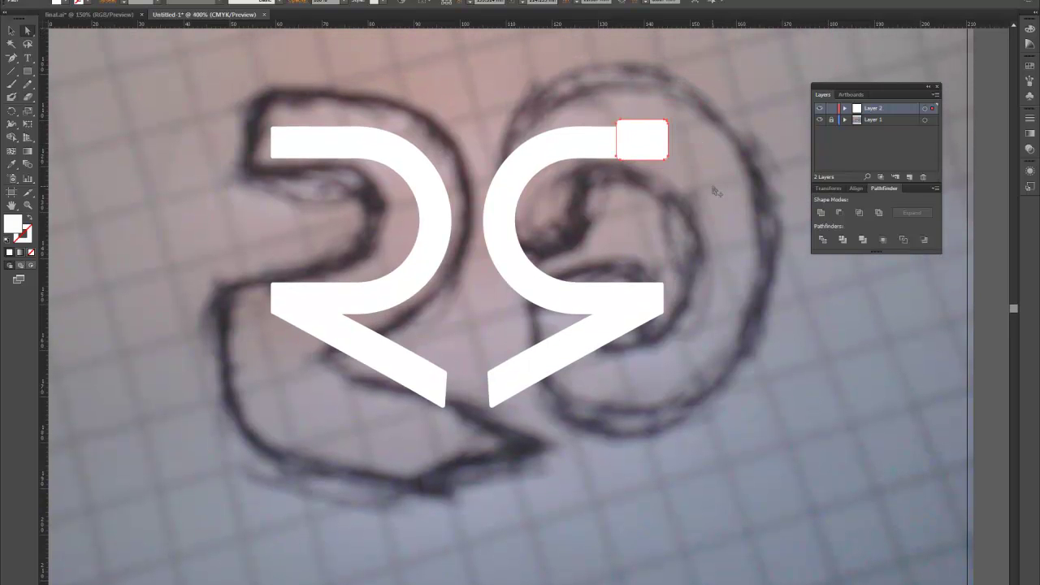
scroll(641, 121, "up", 3)
left_click(12, 33)
left_click_drag(541, 106, 514, 130)
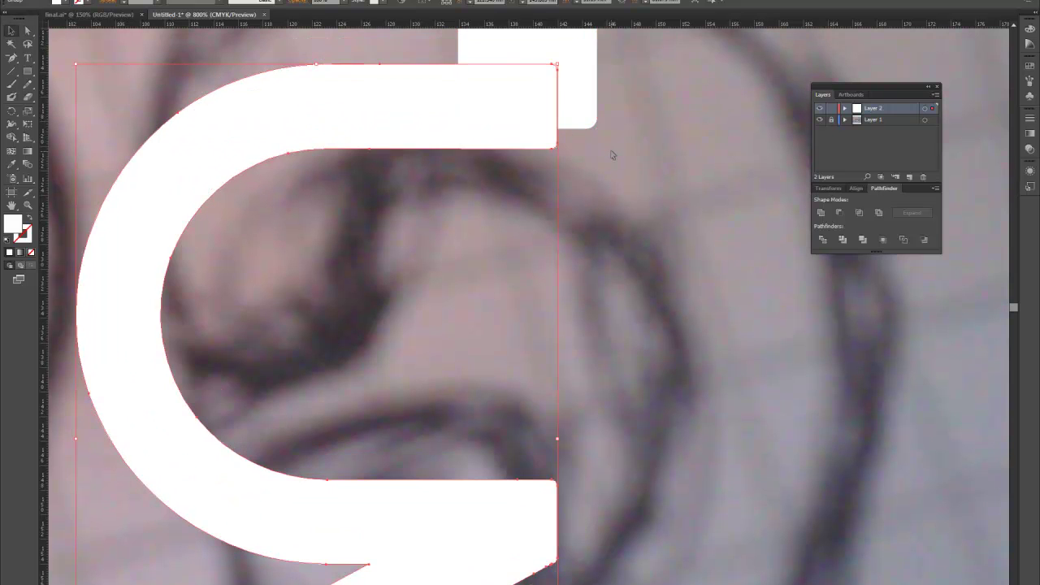
scroll(611, 156, "up", 1)
key("ctrl+z")
Step: Resize the rounded block vertically so its height matches the thickness of the mirrored R's upper arm
scroll(613, 164, "up", 2)
left_click(530, 62)
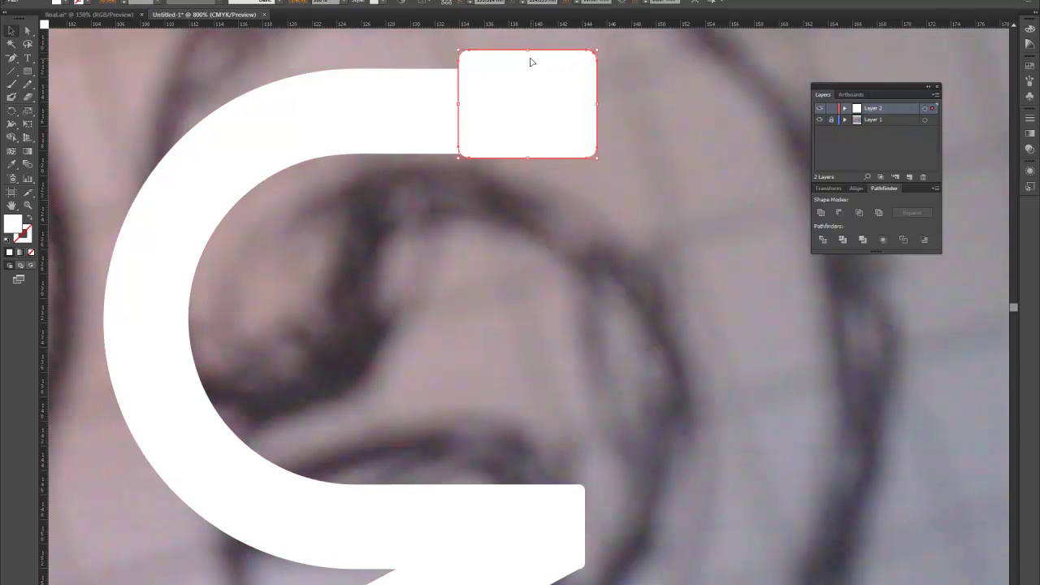
left_click_drag(527, 50, 526, 70)
left_click_drag(528, 156, 524, 154)
Step: Move the rounded block into the opening between the mirrored R's arms and rotate it 90°
left_click_drag(599, 127, 594, 367)
right_click(594, 367)
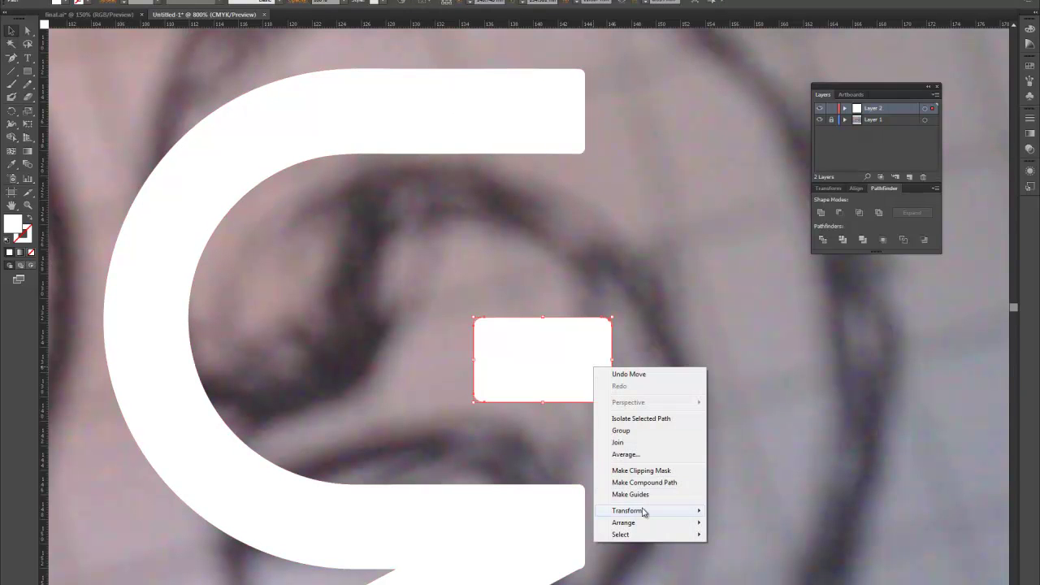
mouse_move(662, 512)
left_click(758, 541)
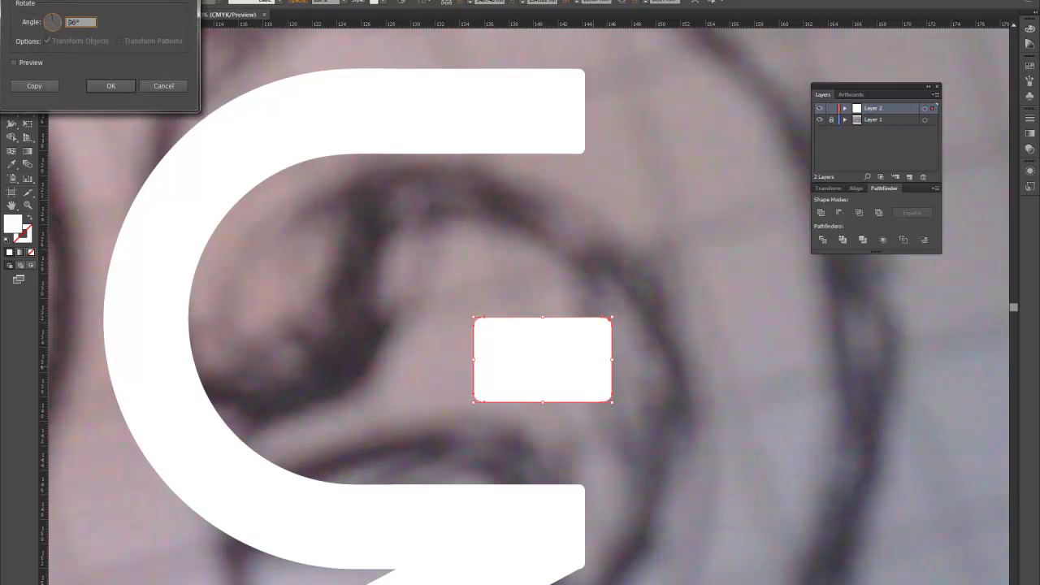
left_click(108, 86)
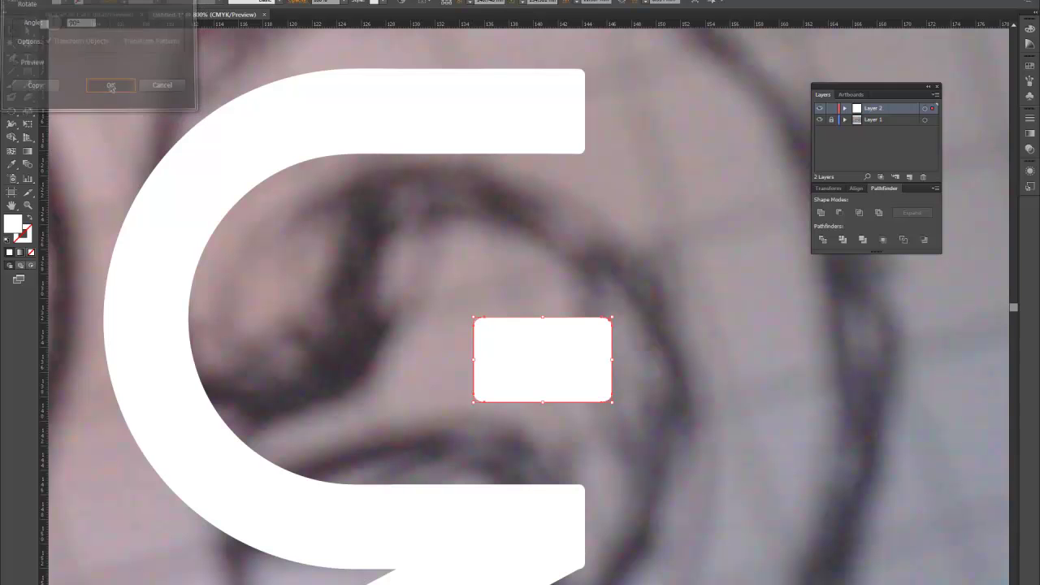
Step: Place the rotated block on the end of the lower arm and stretch it up to just below the upper arm
left_click_drag(542, 333, 544, 441)
left_click_drag(541, 387, 543, 198)
left_click(652, 198)
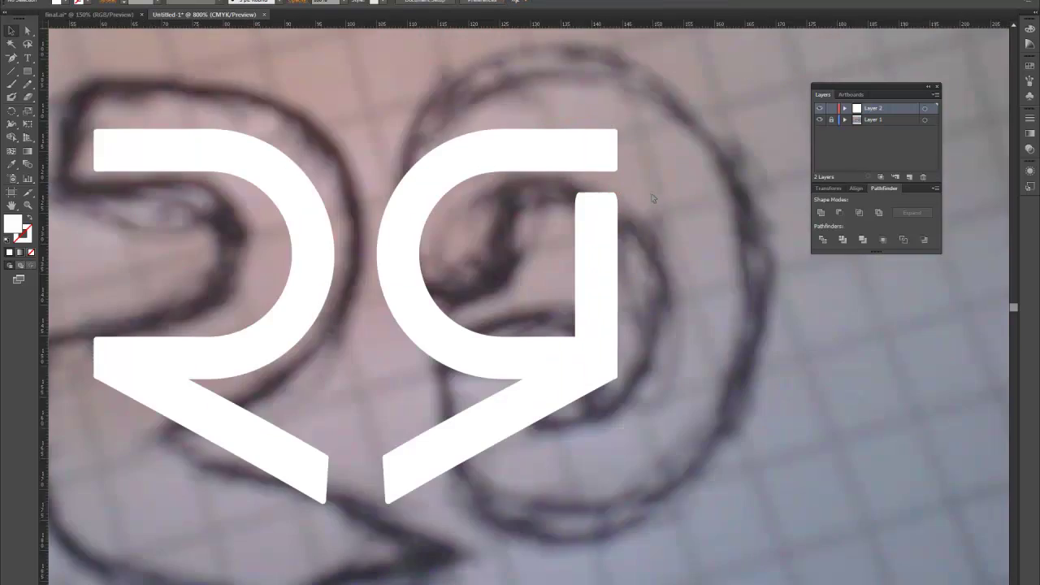
scroll(652, 198, "down", 4)
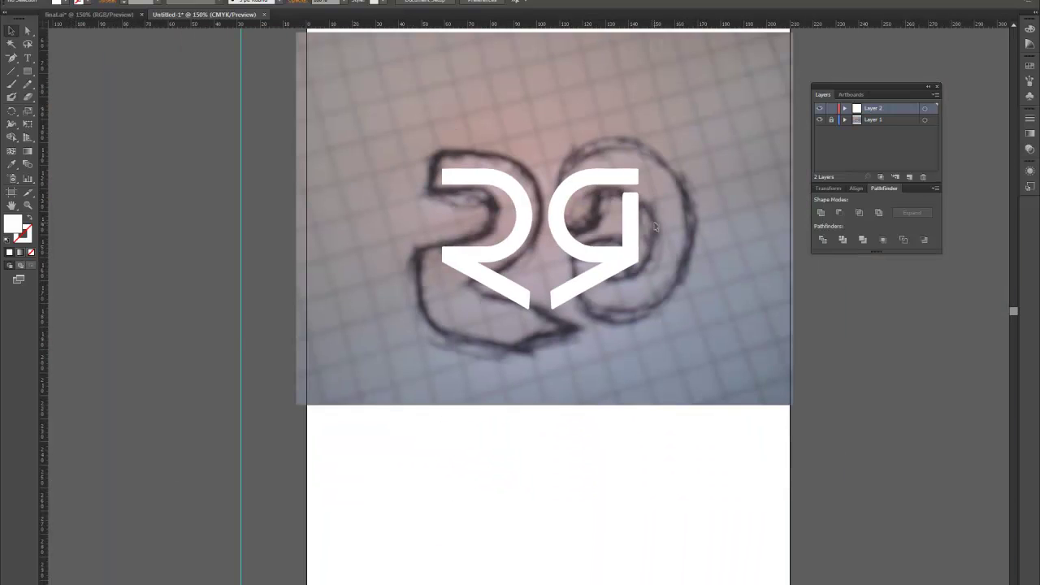
Step: Undo the block's stretching and place it unstretched over the end of the lower arm
scroll(655, 227, "up", 5)
left_click(530, 181)
key("ctrl+z")
key("ctrl+z")
left_click_drag(524, 226, 524, 326)
Step: Try to lengthen the vertical block by selecting its top corner anchors with Direct Selection and nudging them upward
left_click(26, 30)
scroll(569, 275, "up", 3)
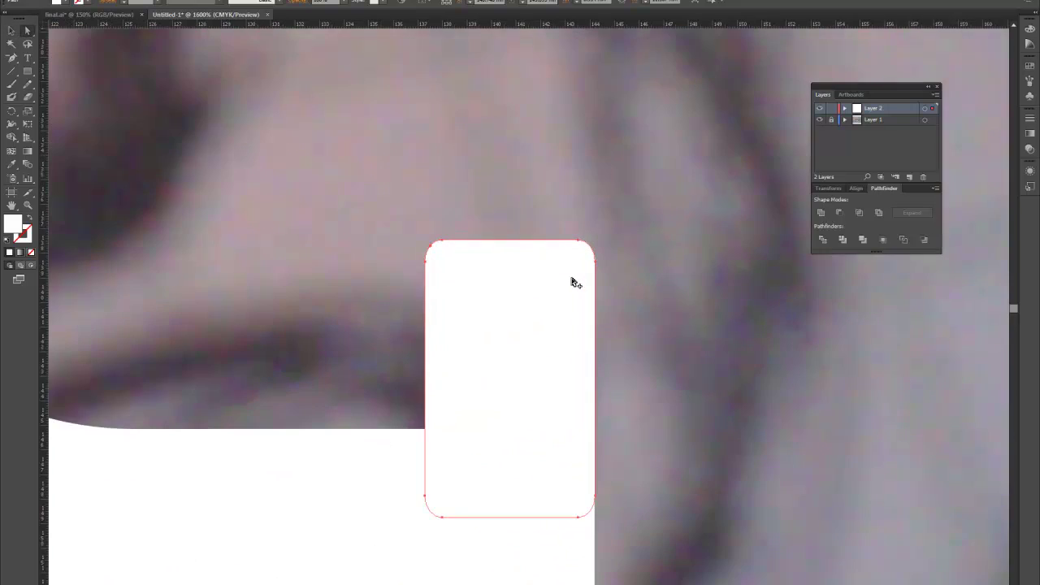
left_click(601, 245)
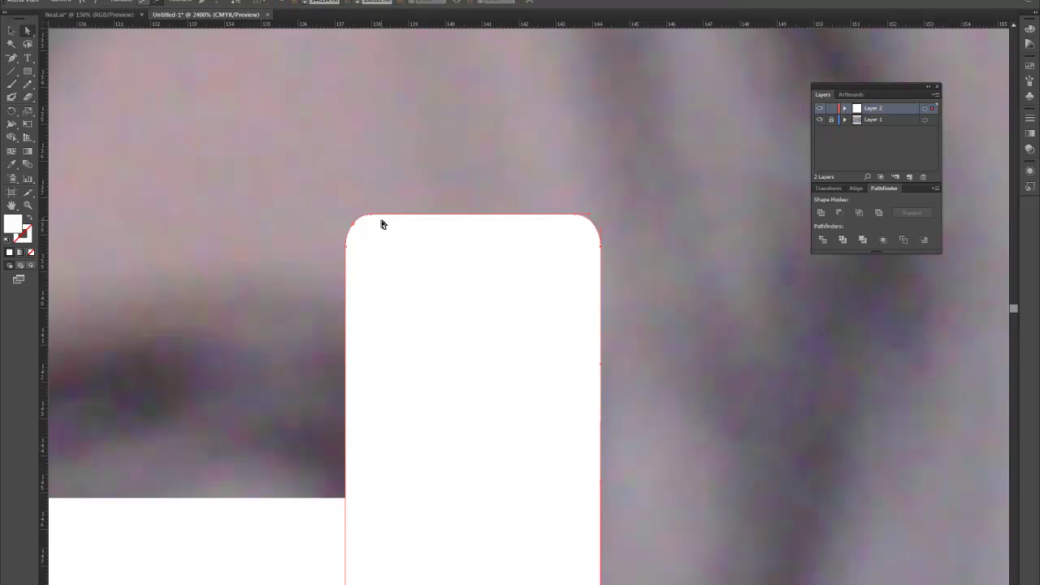
left_click(345, 247, "shift")
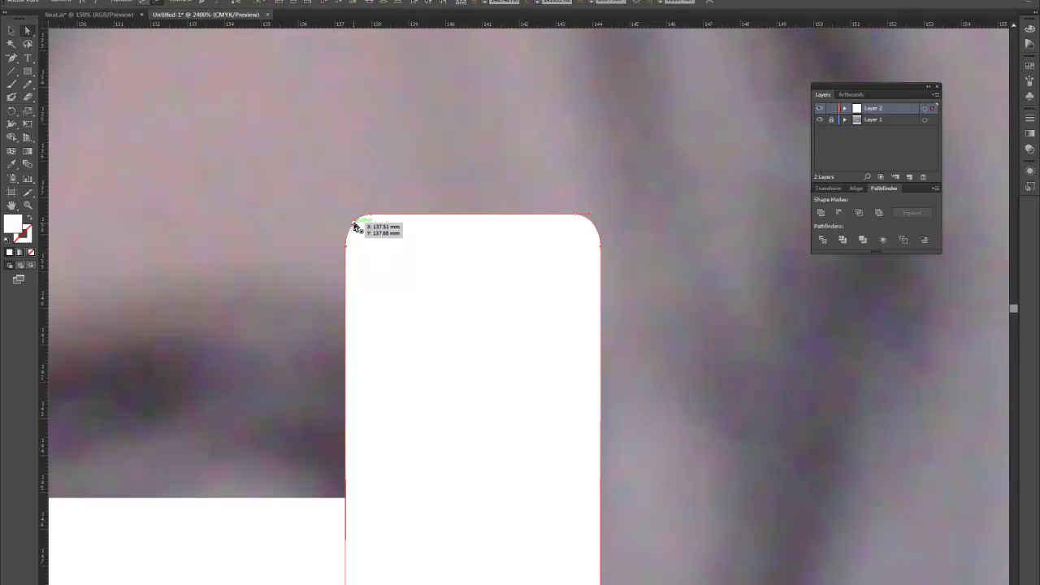
left_click(354, 225, "shift")
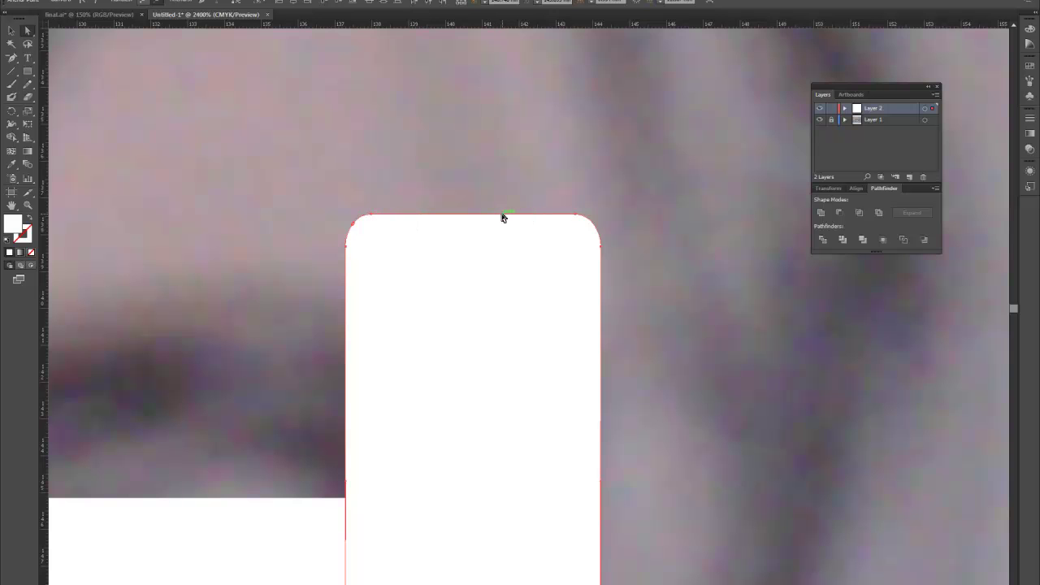
key("Up")
key("Up")
key("Up")
key("Up")
key("Up")
key("Up")
key("Up")
key("Up")
key("Up")
key("Up")
key("Up")
key("Up")
key("Up")
key("Up")
key("Up")
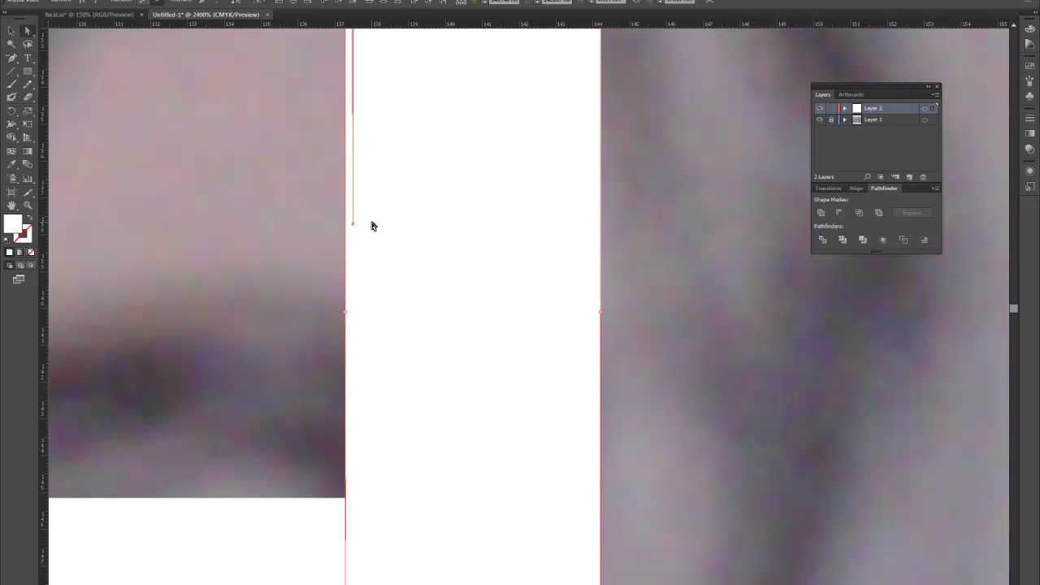
Step: Nudge the block's raised top anchors back down to shorten the vertical bar
key("Down")
key("Down")
key("Down")
key("Down")
key("Down")
key("Down")
key("Down")
key("Down")
key("Down")
key("Down")
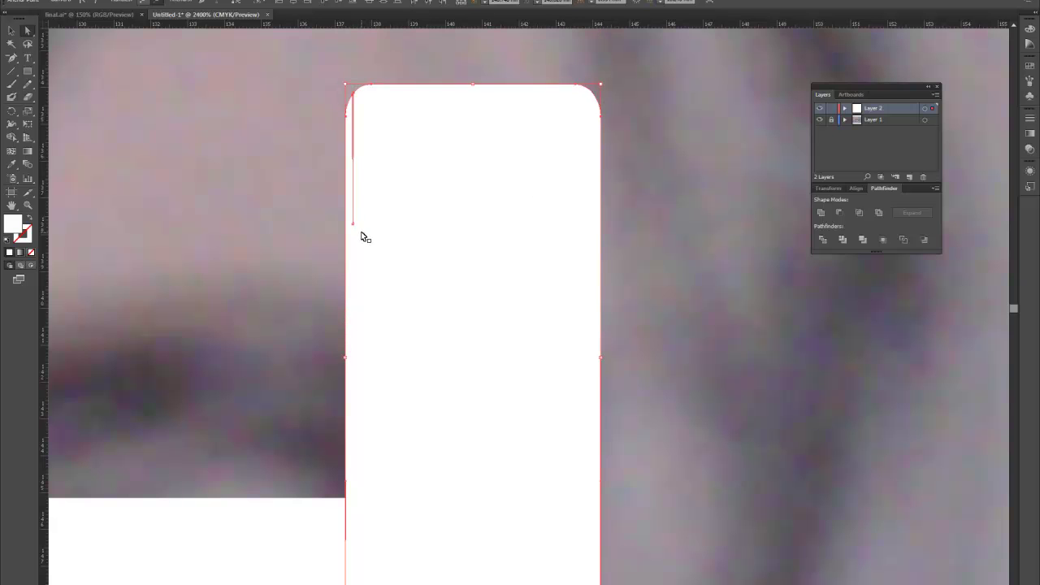
key("Down")
key("Down")
key("Down")
key("Down")
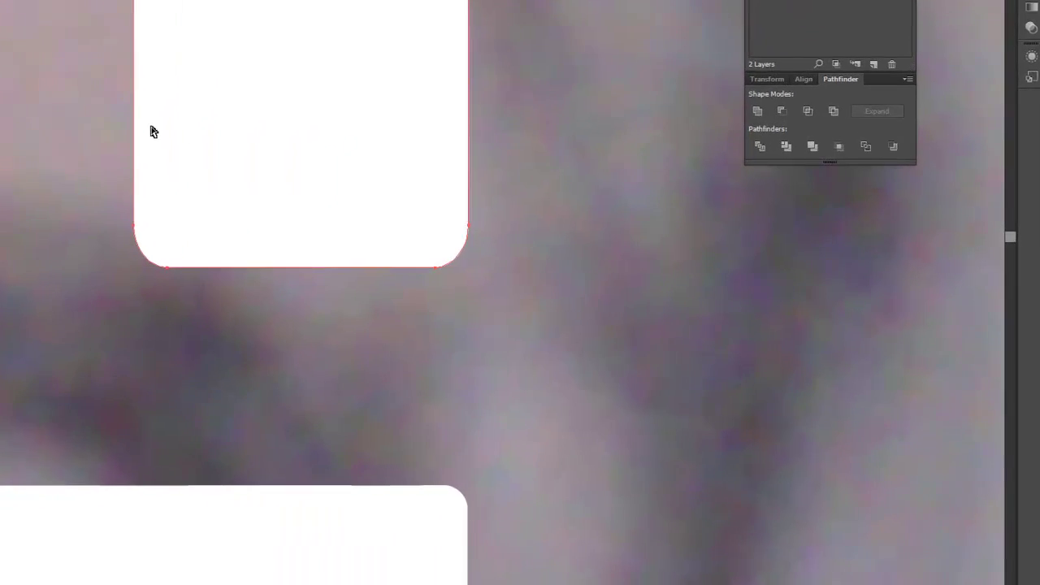
Step: Try to reselect the top corner anchors of the block on the G's lower arm with Direct Selection
left_click_drag(453, 238, 442, 281)
left_click_drag(151, 161, 171, 448)
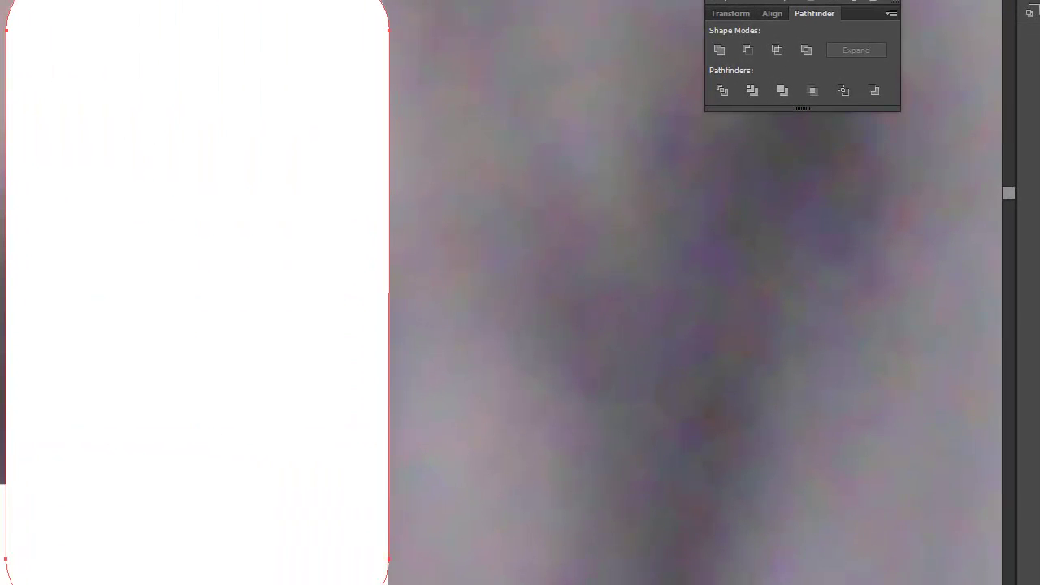
key("ctrl+plus")
key("ctrl+plus")
key("ctrl+plus")
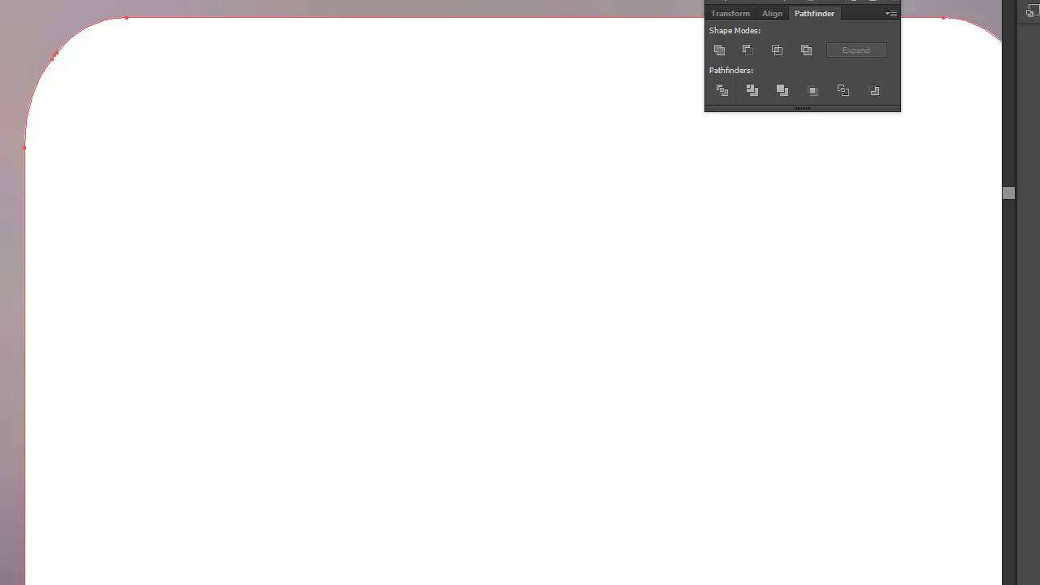
left_click_drag(27, 147, 59, 55)
key("ctrl+Left")
key("ctrl+Left")
key("ctrl+Left")
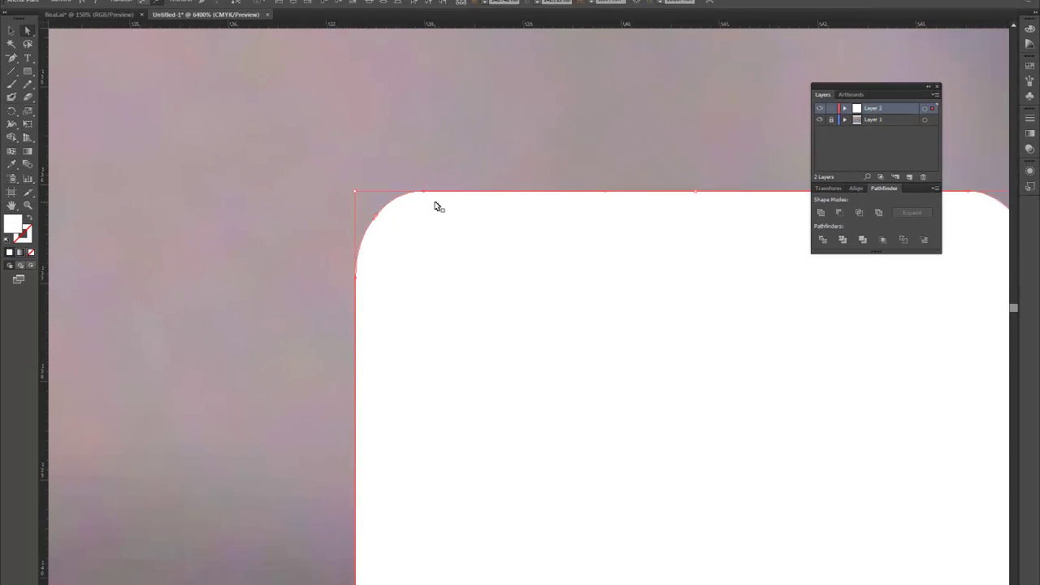
scroll(526, 171, "right", 1)
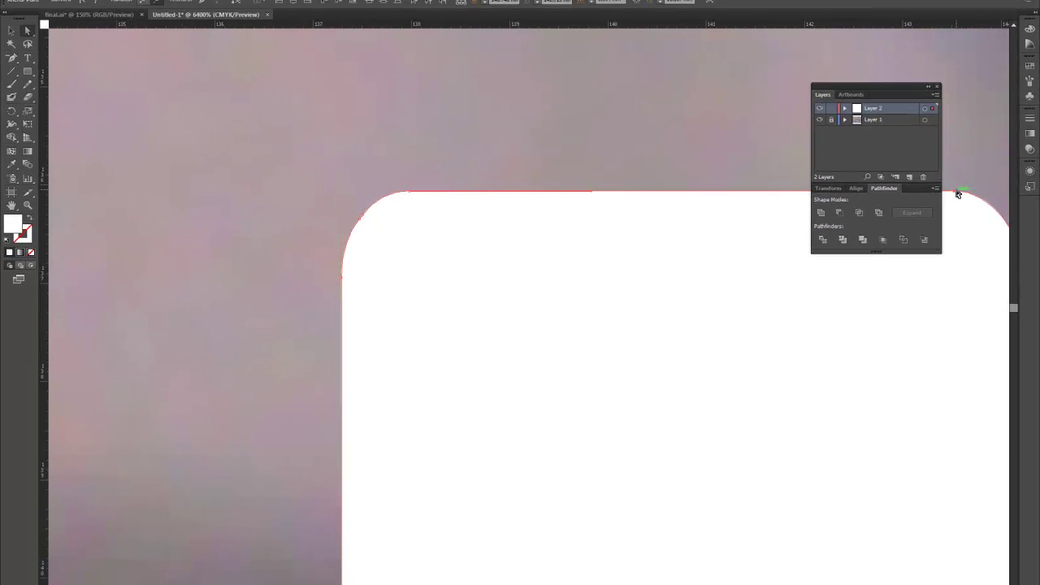
left_click(956, 192)
scroll(956, 203, "right", 3)
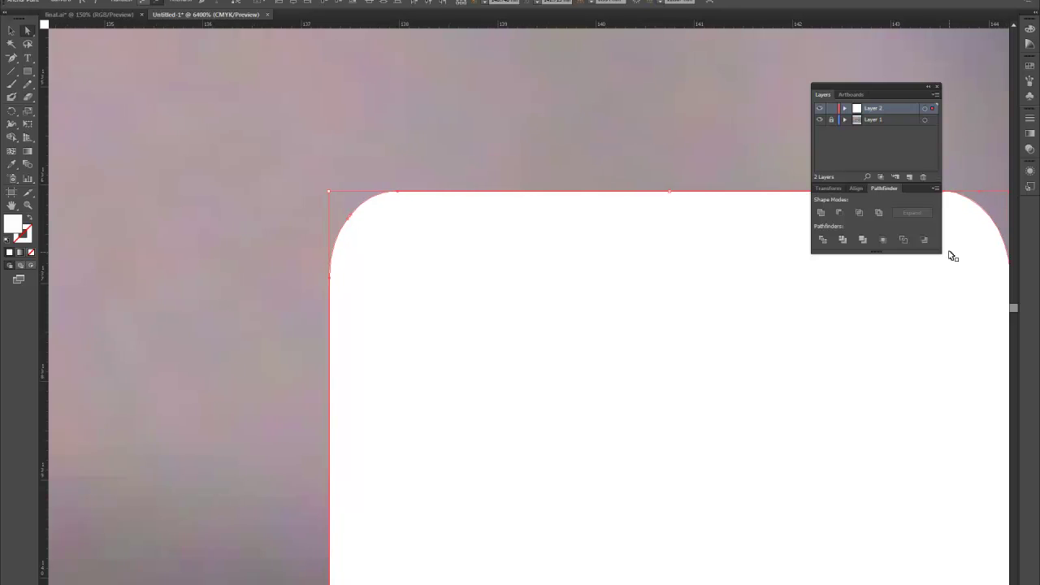
scroll(952, 257, "right", 3)
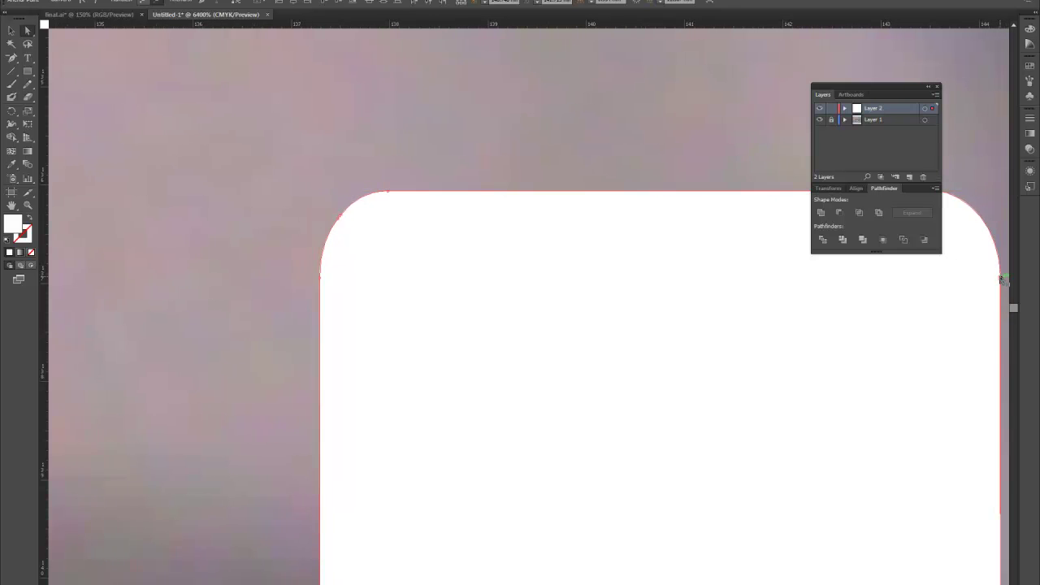
scroll(817, 282, "down", 3)
scroll(812, 283, "down", 3)
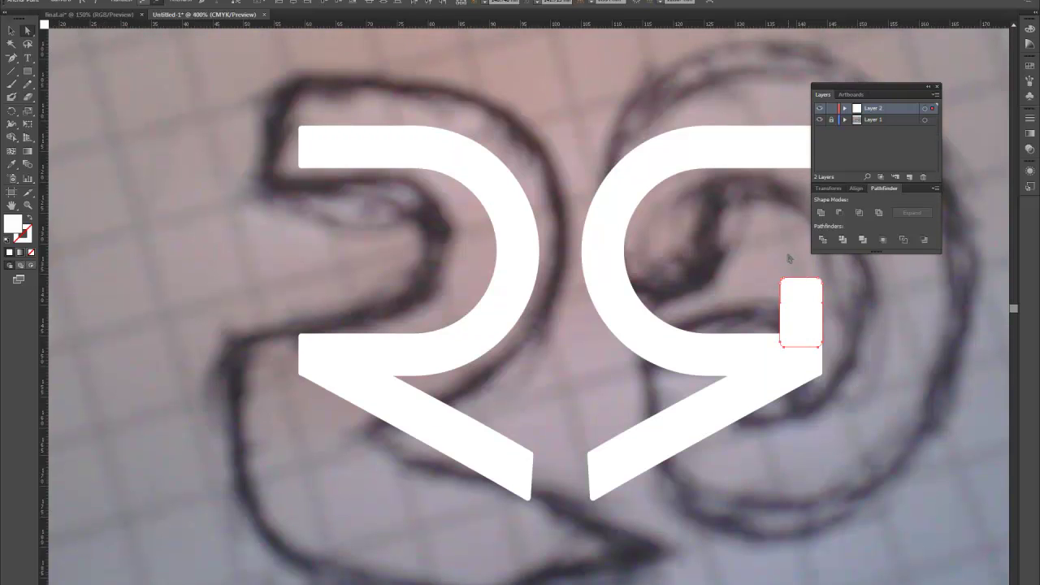
Step: Undo the block's last stretching and nudge the whole block down so its rounded base overlaps the lower arm
key("ctrl+z")
key("alt+f")
key("Down")
key("Down")
key("Down")
key("Down")
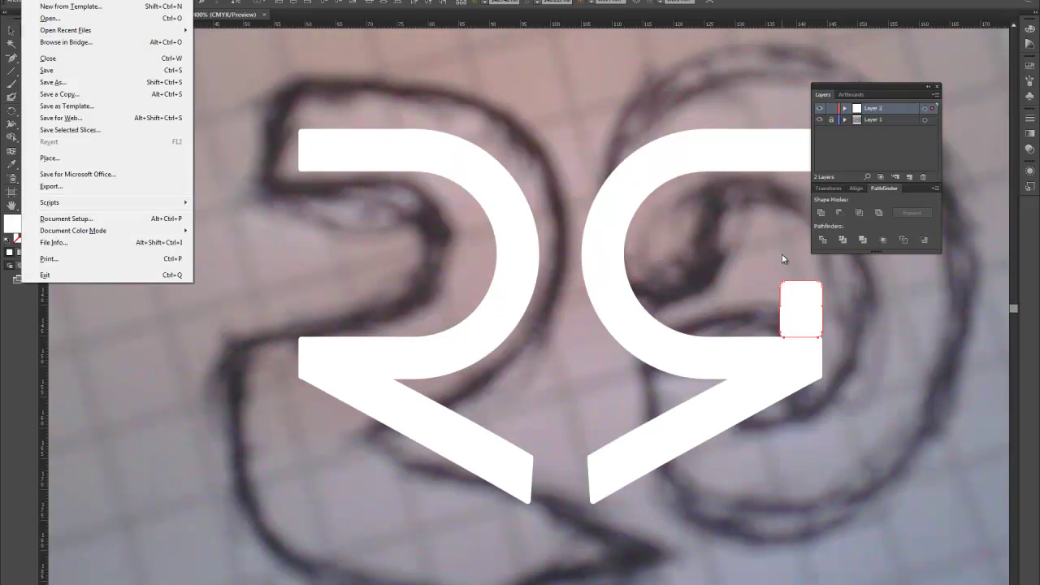
key("Escape")
key("Down")
key("Down")
key("Down")
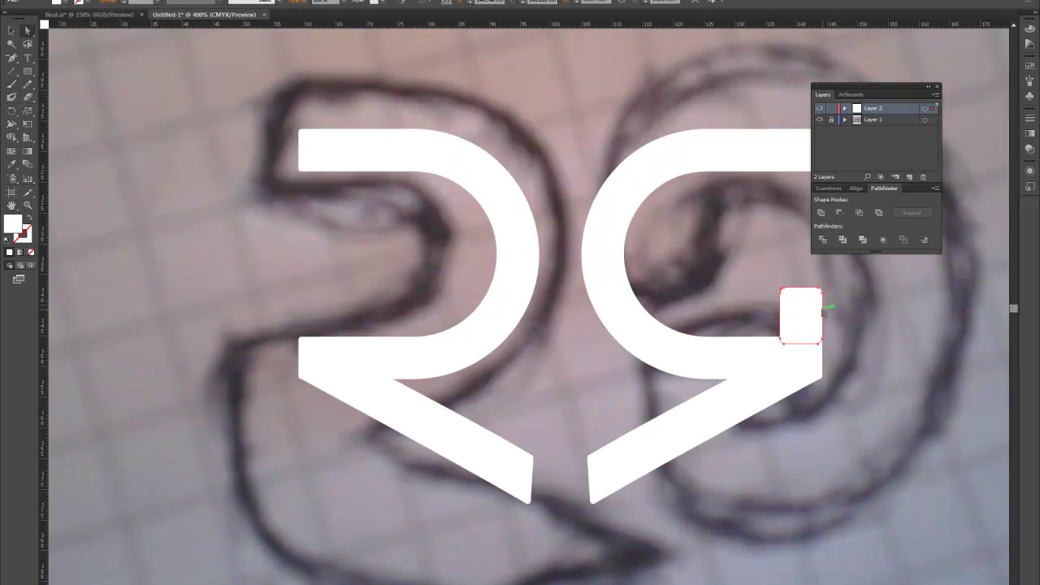
left_click(845, 320)
scroll(803, 296, "right", 2)
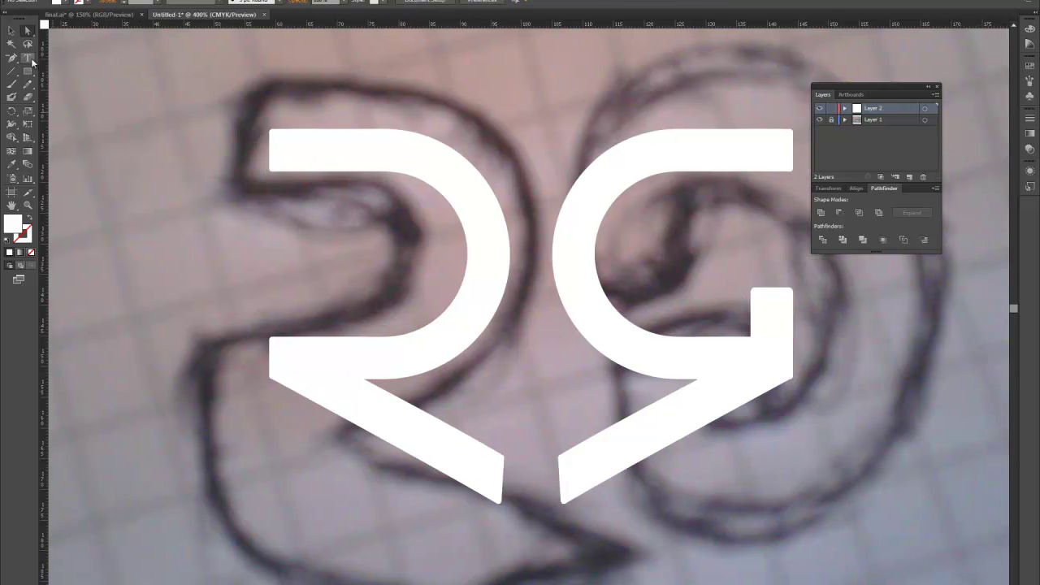
Step: Select all the block's top corner anchors with Direct Selection and nudge them upward until the bar ends just below the upper arm
left_click(762, 299)
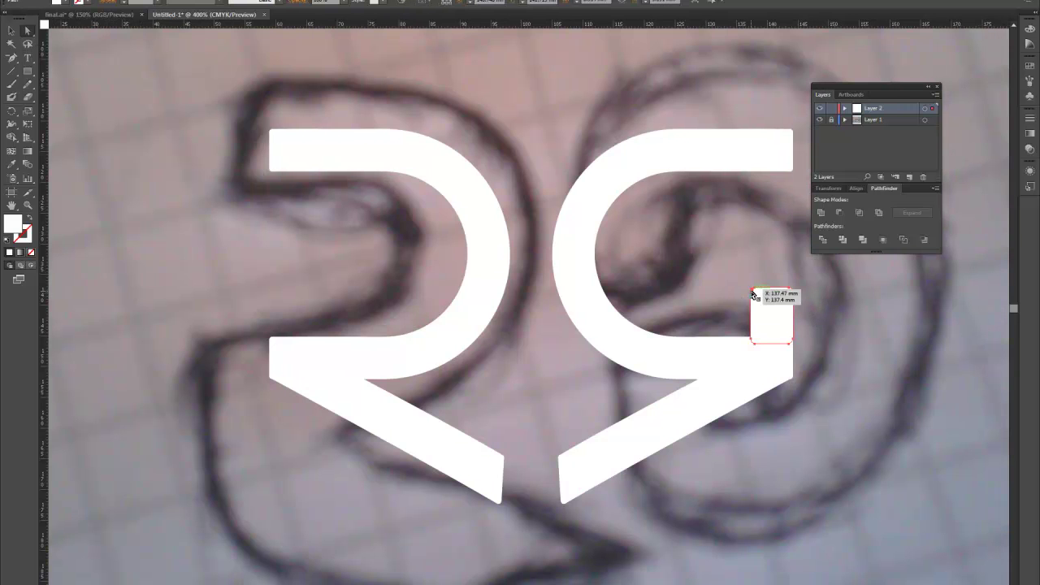
scroll(822, 307, "up", 2)
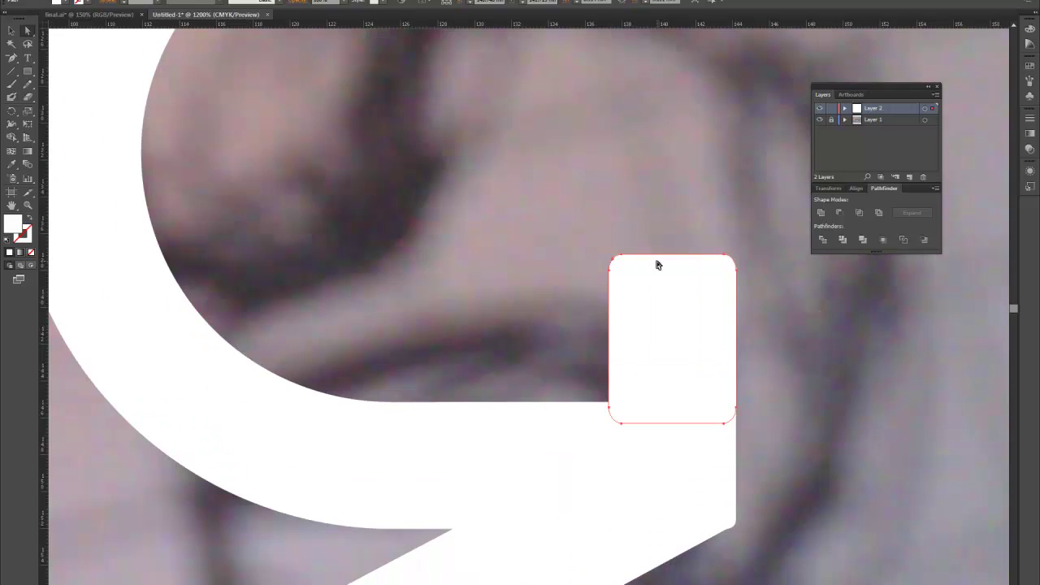
scroll(635, 271, "up", 2)
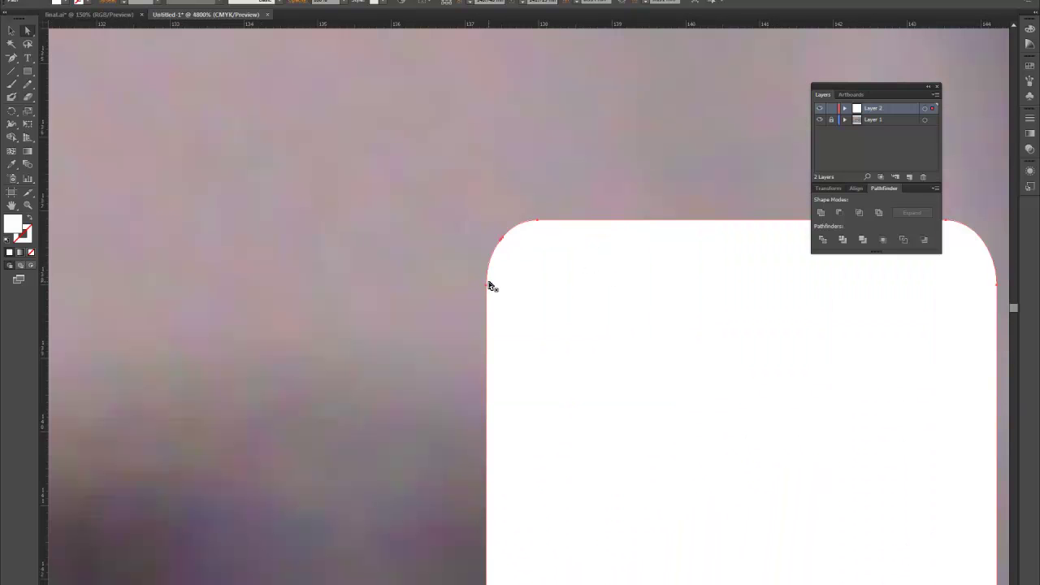
left_click(488, 285)
left_click(503, 239, "shift")
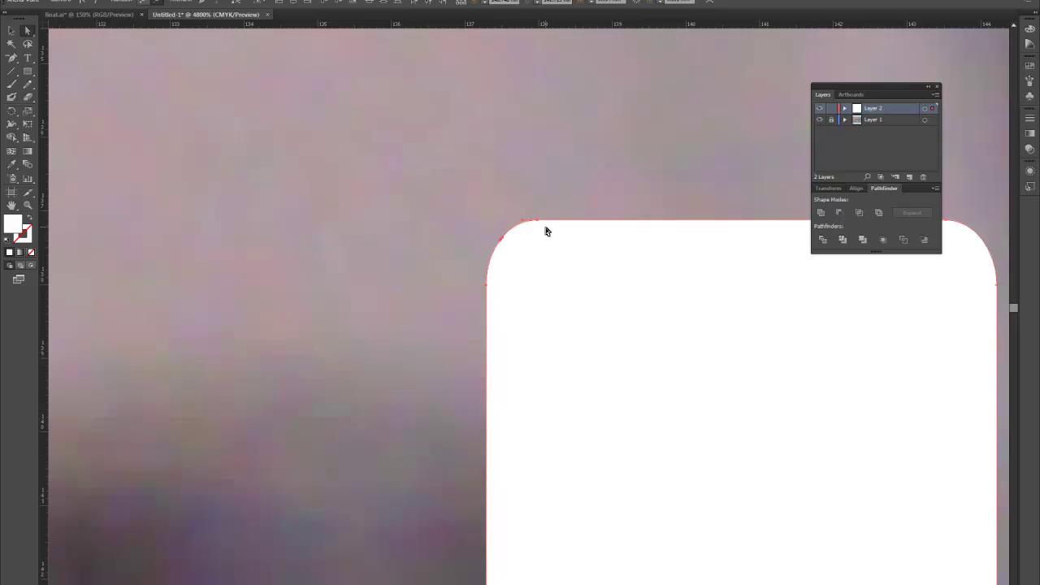
scroll(569, 232, "right", 2)
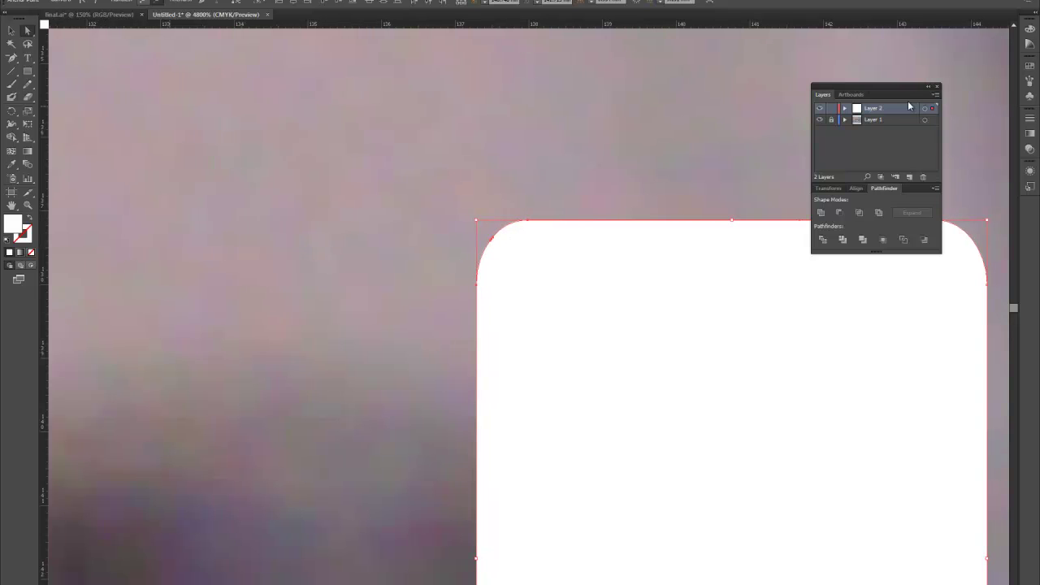
left_click_drag(880, 91, 177, 88)
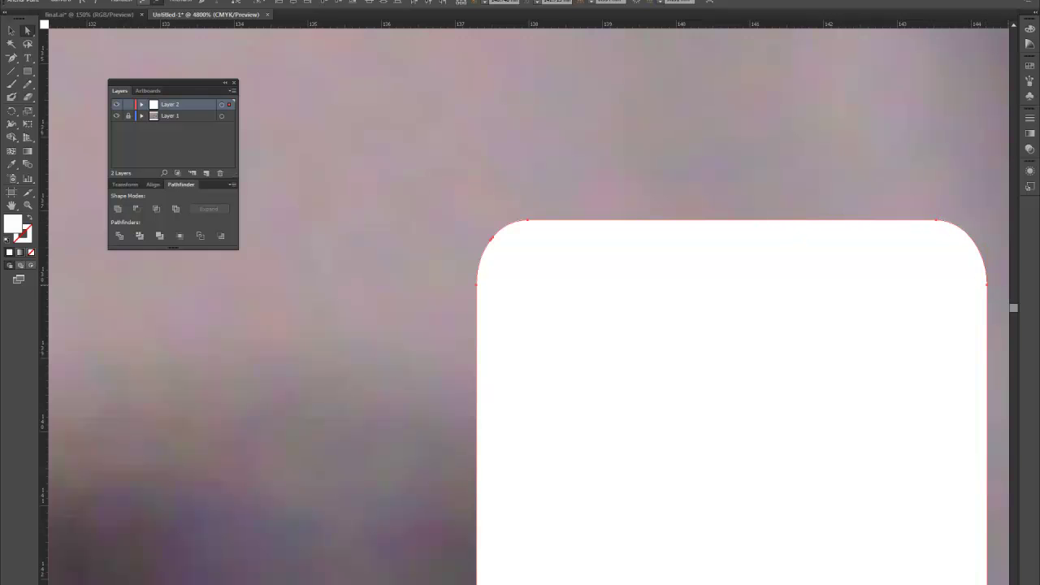
scroll(995, 280, "down", 5)
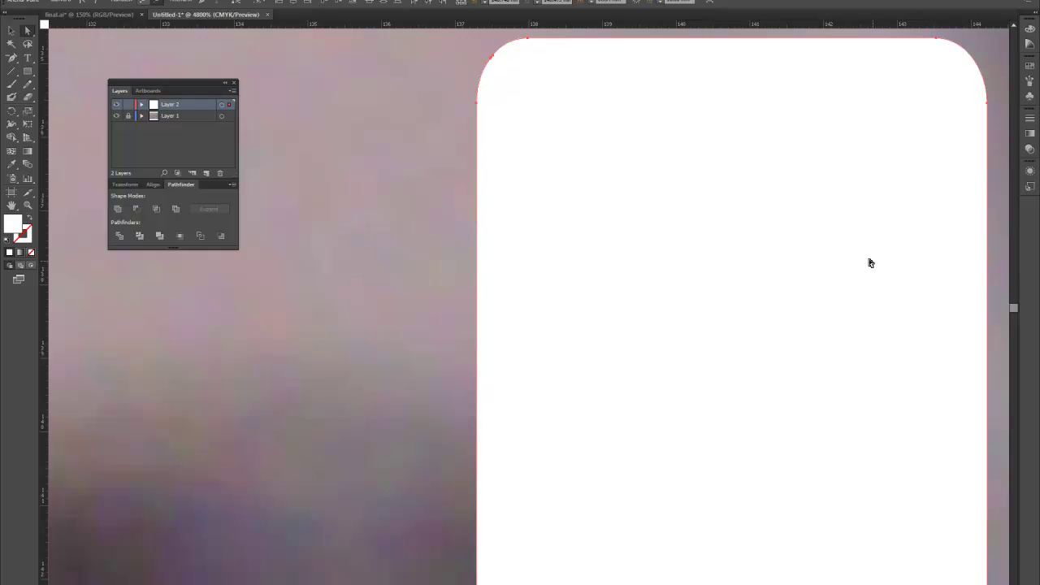
scroll(837, 243, "down", 5)
scroll(841, 244, "up", 1)
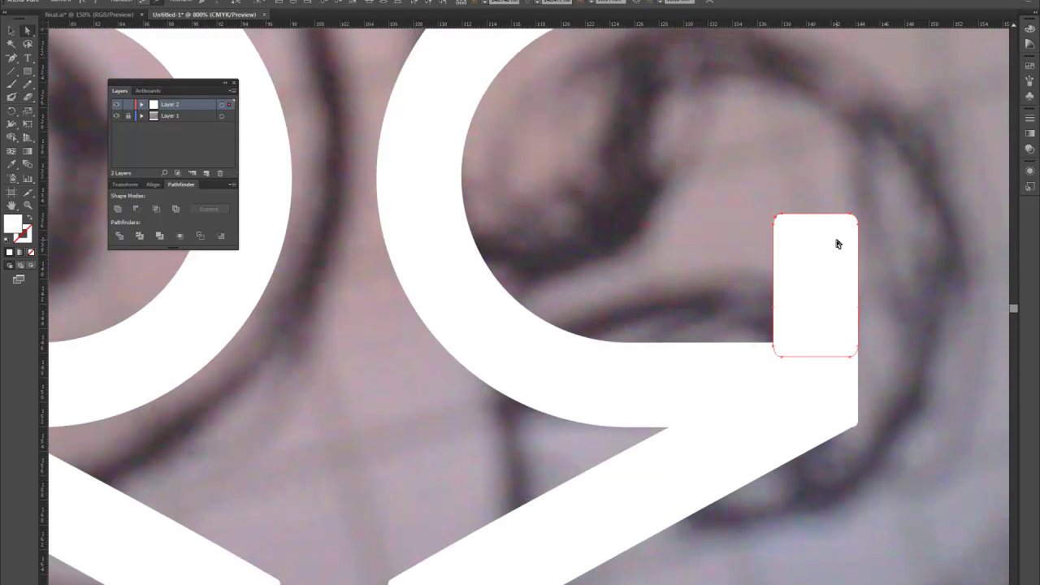
scroll(842, 240, "up", 1)
key("Up")
key("Up")
key("Up")
key("Up")
key("Up")
key("Up")
key("Up")
key("Up")
key("Up")
key("Up")
key("Up")
key("Up")
key("Up")
key("Up")
key("Up")
key("Up")
key("Up")
key("Up")
key("Up")
key("Up")
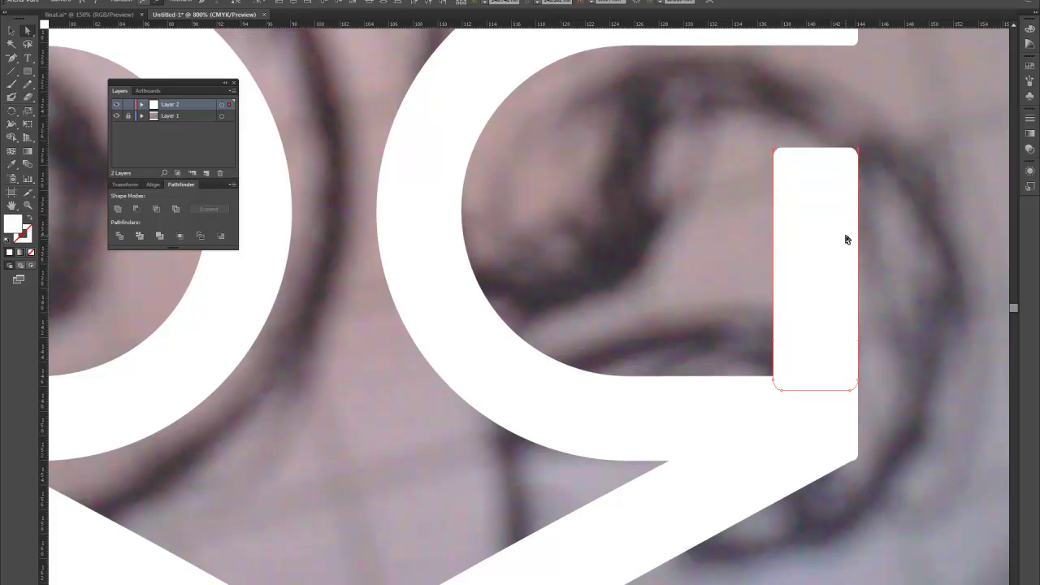
key("Up")
key("Up")
key("Up")
key("Up")
key("Up")
key("Up")
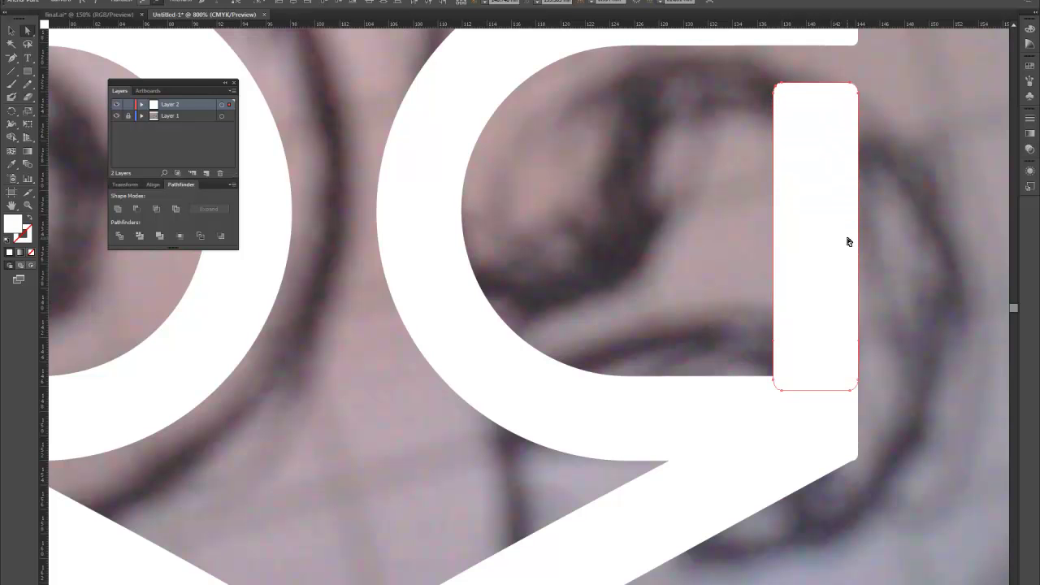
scroll(929, 285, "down", 3)
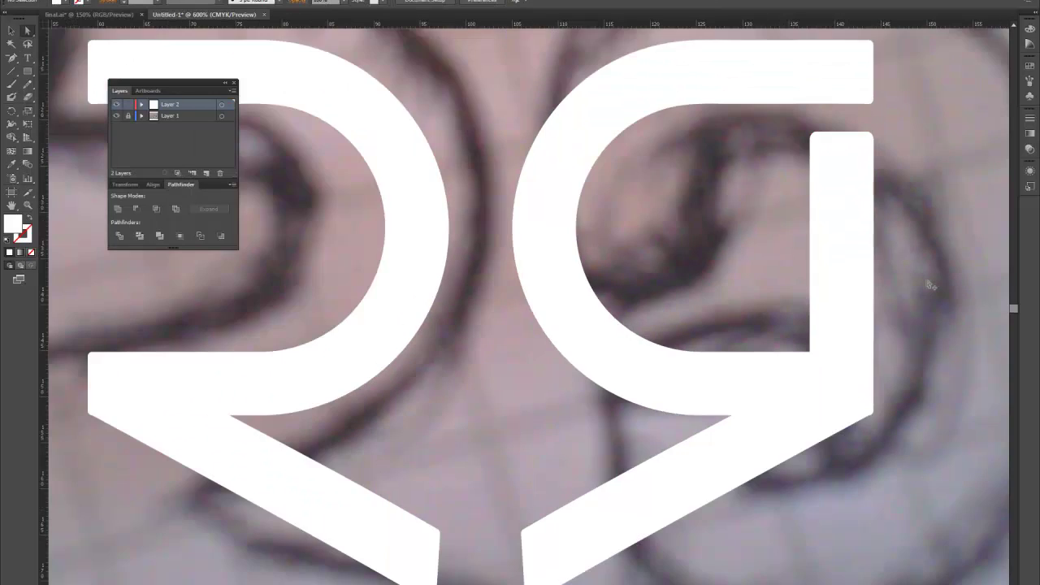
scroll(929, 285, "right", 2)
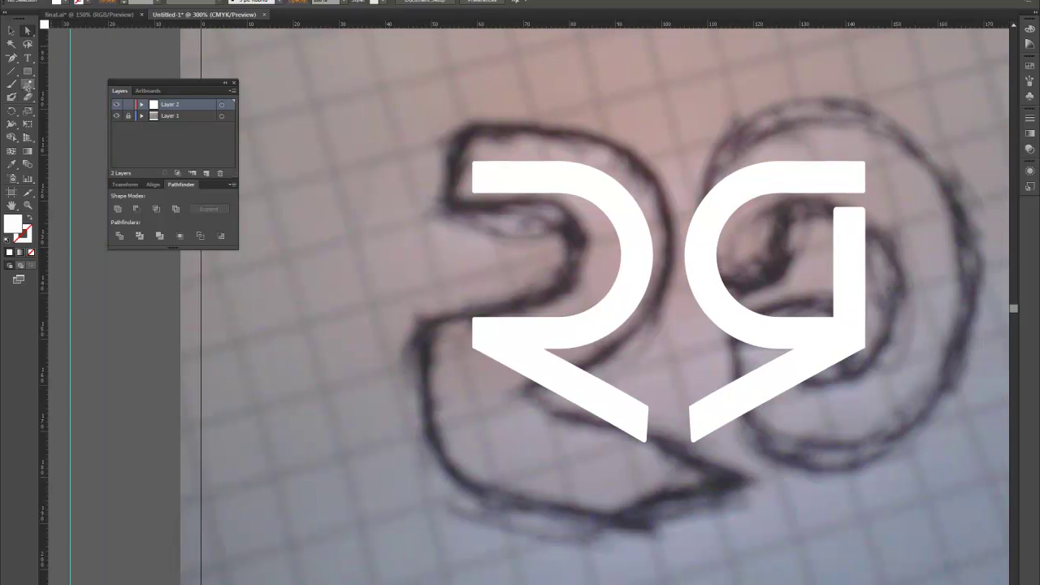
scroll(626, 143, "right", 2)
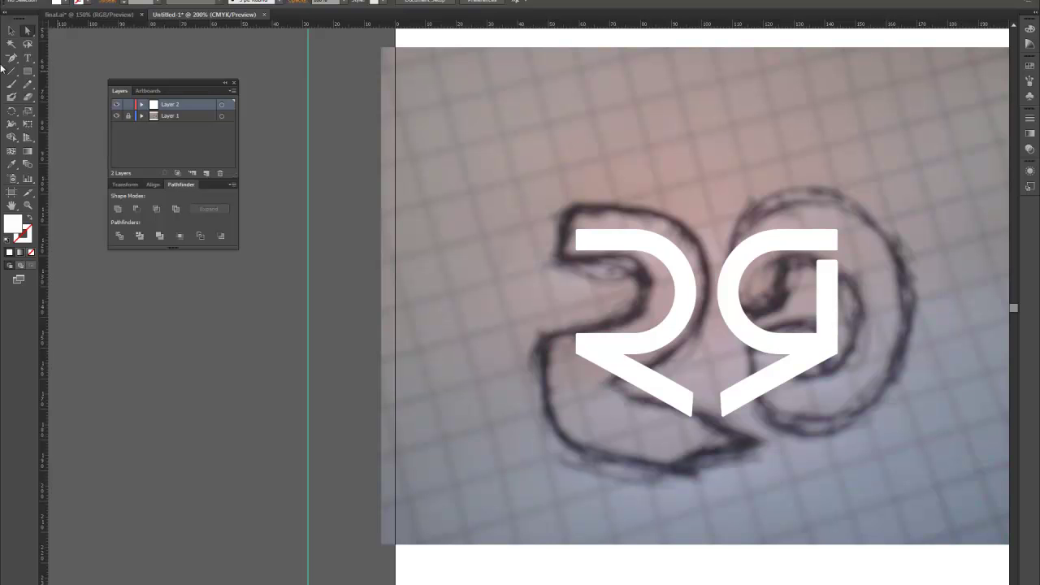
left_click_drag(616, 312, 602, 276)
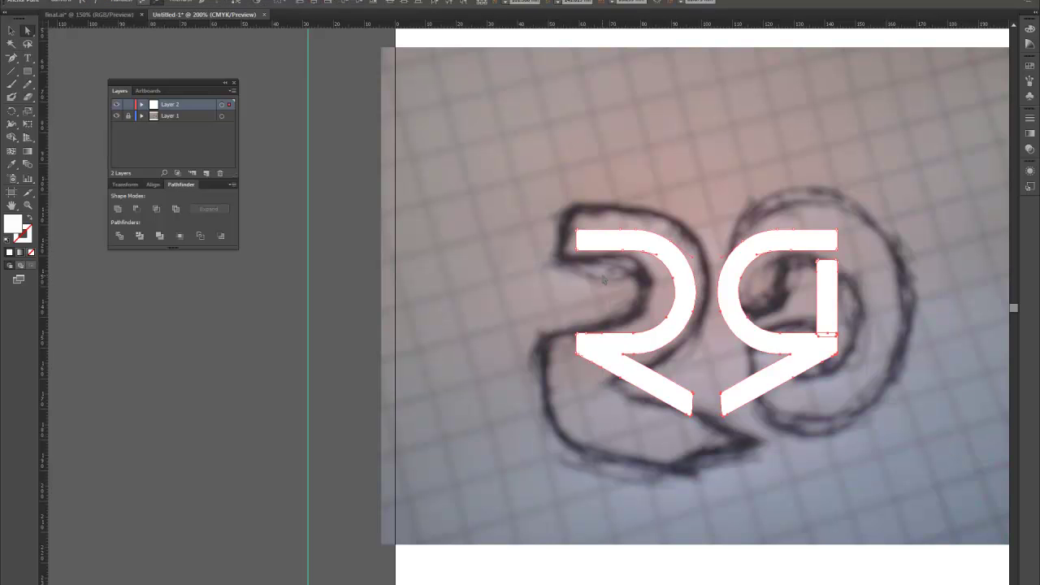
left_click_drag(852, 420, 566, 221)
left_click(512, 201)
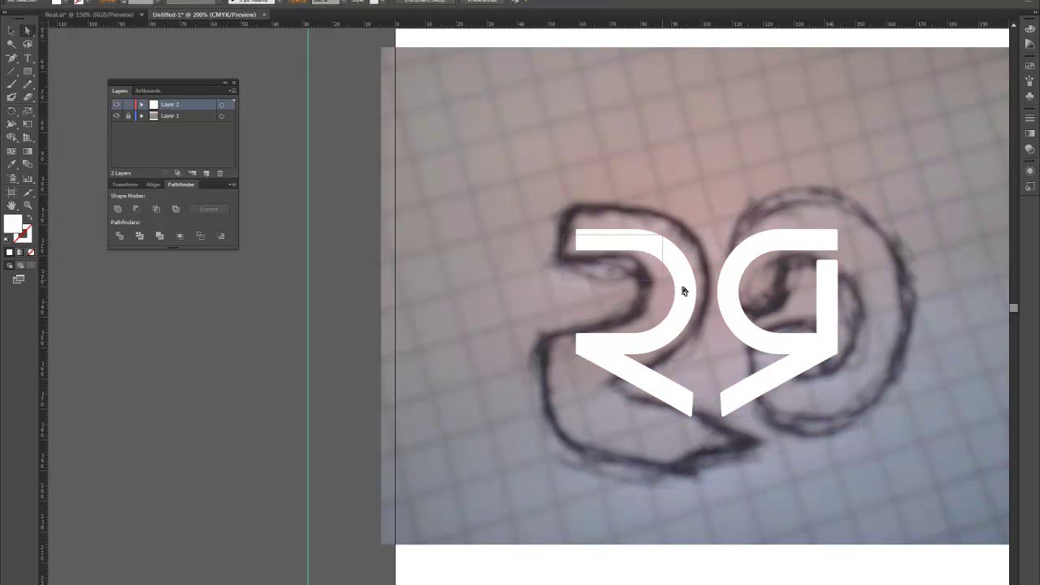
scroll(788, 379, "right", 2)
scroll(788, 379, "right", 2)
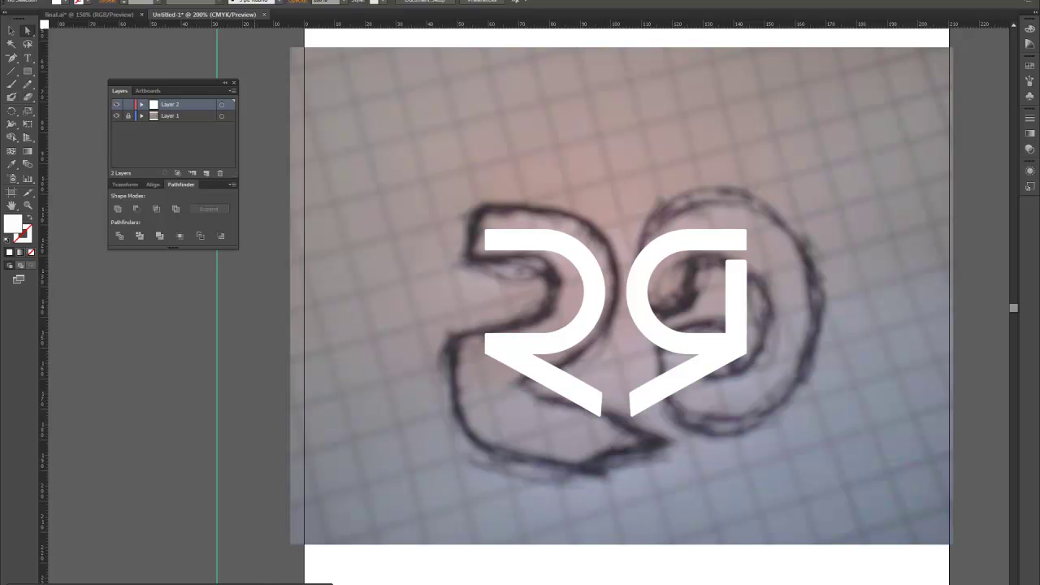
Step: Switch to the browser and review the logo, stroke and badge variations in the RealGamr Logo Branding project
mouse_move(149, 578)
left_click(149, 560)
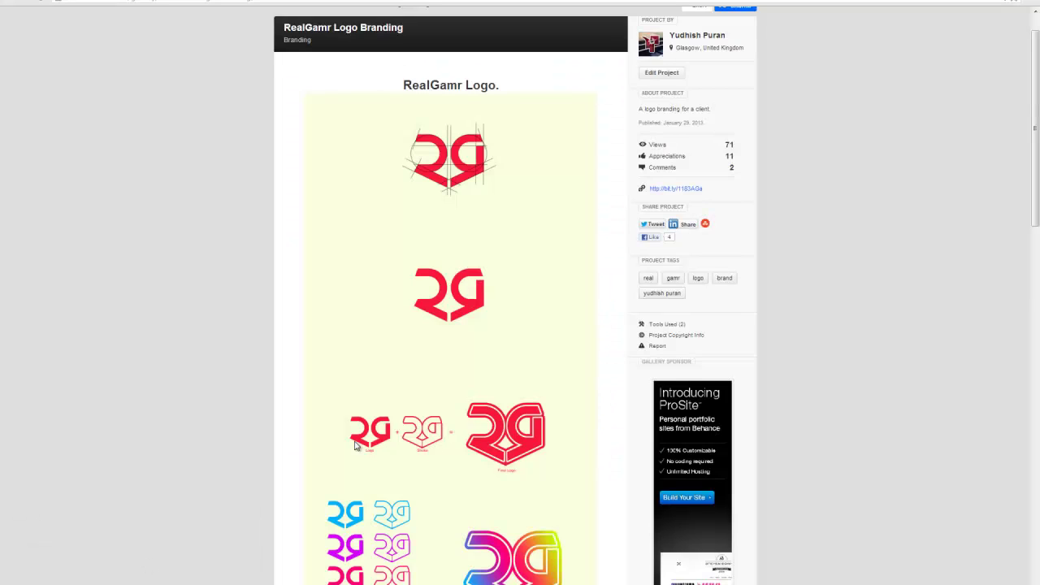
scroll(484, 348, "down", 3)
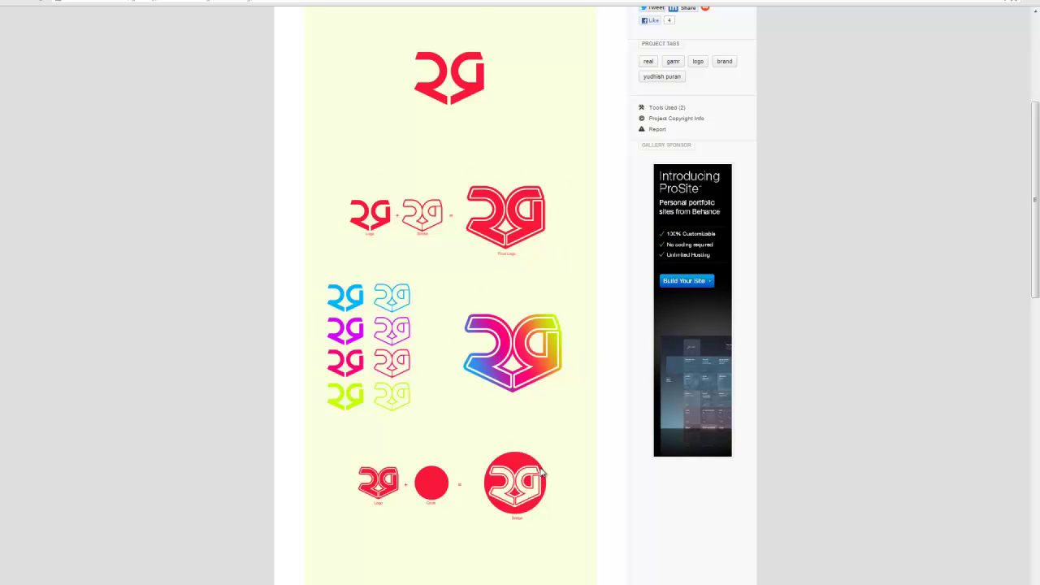
scroll(424, 372, "up", 3)
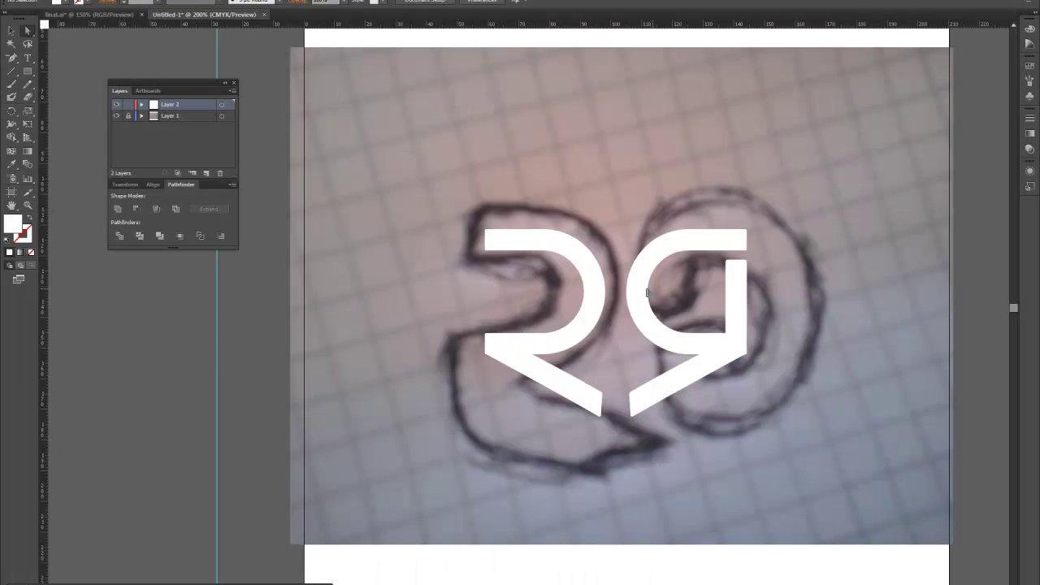
Step: Try to nudge the G and its vertical bar toward the R using Direct Selection, and undo the shift
left_click(588, 294)
left_click(641, 298)
left_click(600, 305, "shift")
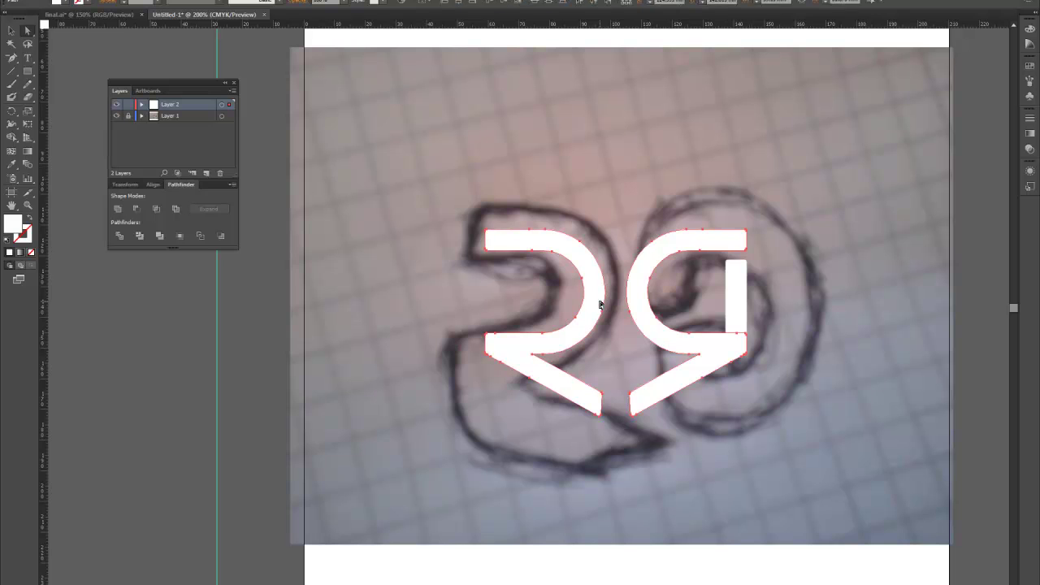
left_click(752, 386)
left_click(736, 352)
left_click(758, 317)
left_click_drag(755, 319, 719, 346)
left_click(844, 309)
left_click(585, 290)
left_click_drag(763, 379, 646, 228)
key("Left")
key("Left")
key("Left")
key("Left")
key("Left")
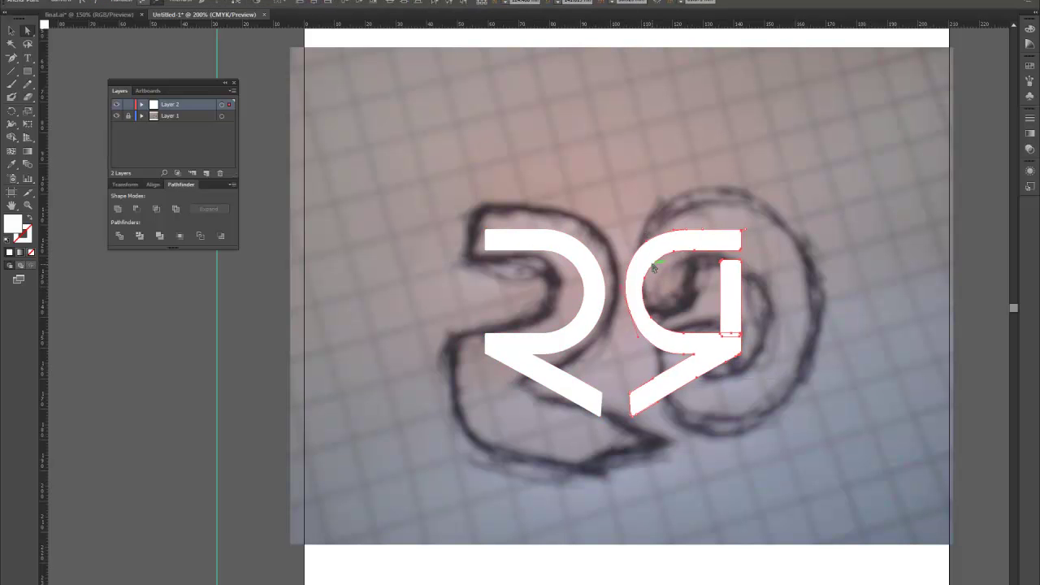
key("Right")
key("Right")
key("ctrl+z")
key("ctrl+z")
key("ctrl+z")
key("ctrl+z")
Step: Select the complete RG logo with the Selection tool, nudge it slightly left and scale it down to about 60% of its size
left_click(10, 31)
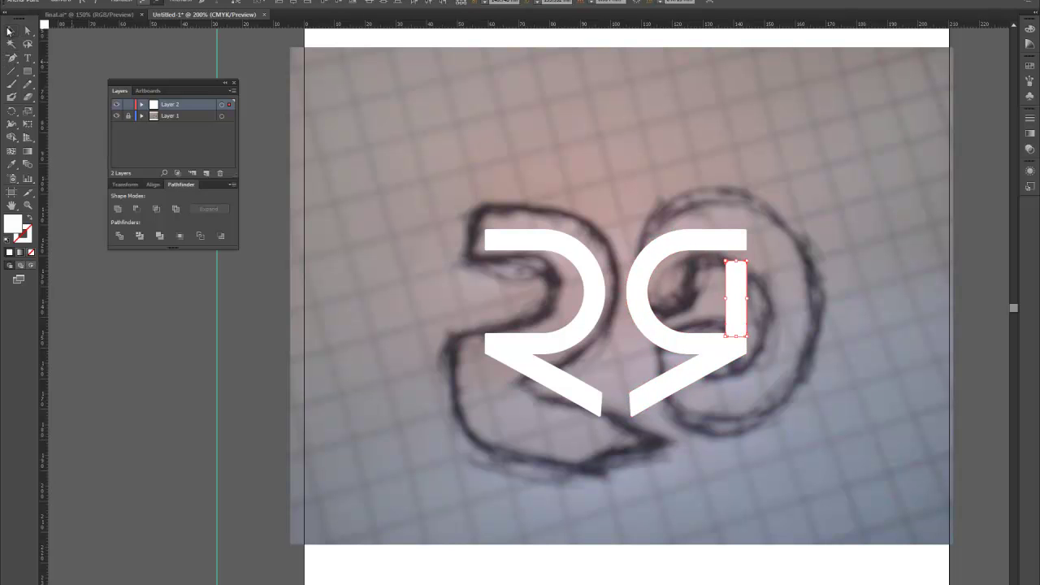
left_click_drag(461, 196, 804, 424)
key("Left")
key("Left")
key("Left")
left_click_drag(742, 231, 694, 252)
left_click(773, 251)
Step: Place a duplicate of the complete RG logo above the original
scroll(771, 254, "up", 2)
scroll(749, 299, "right", 1)
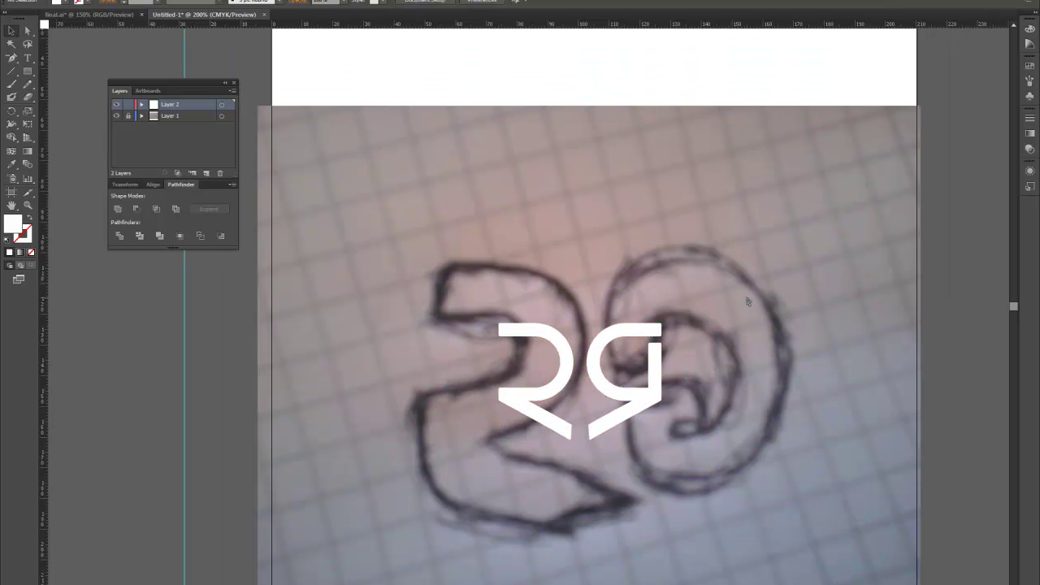
scroll(711, 336, "up", 2)
left_click(561, 414)
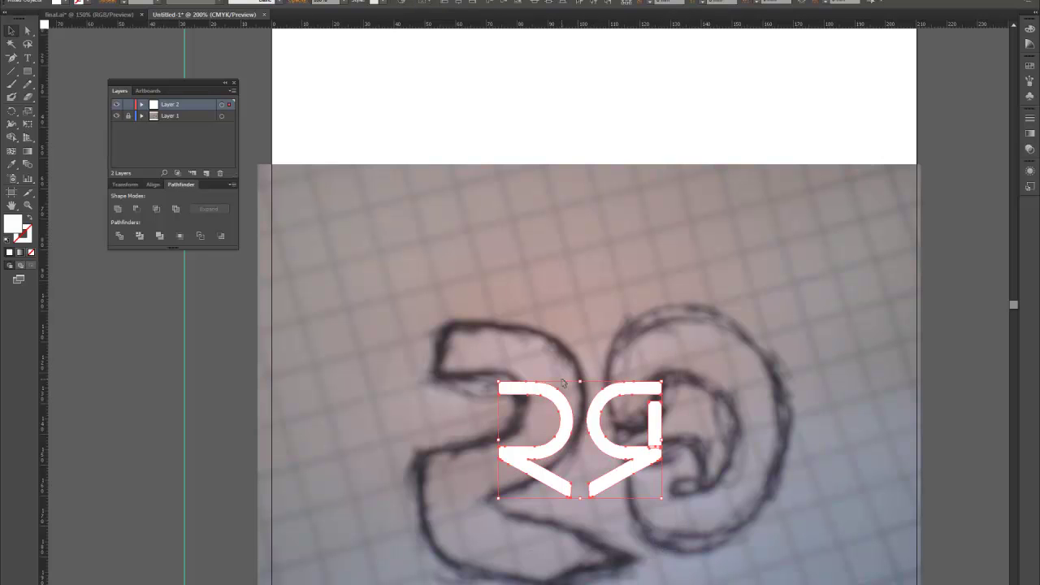
left_click_drag(561, 415, 536, 268)
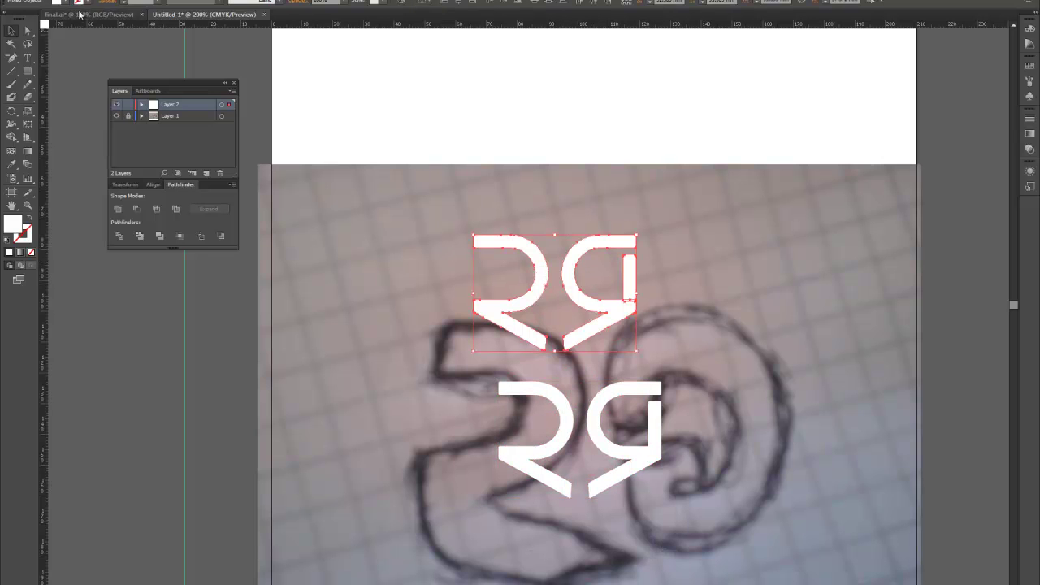
Step: Fill the upper copy of the logo with bright cyan blue and deselect it
left_click(65, 3)
left_click(55, 22)
left_click(835, 299)
left_click(835, 300)
scroll(764, 314, "down", 1)
scroll(757, 314, "right", 2)
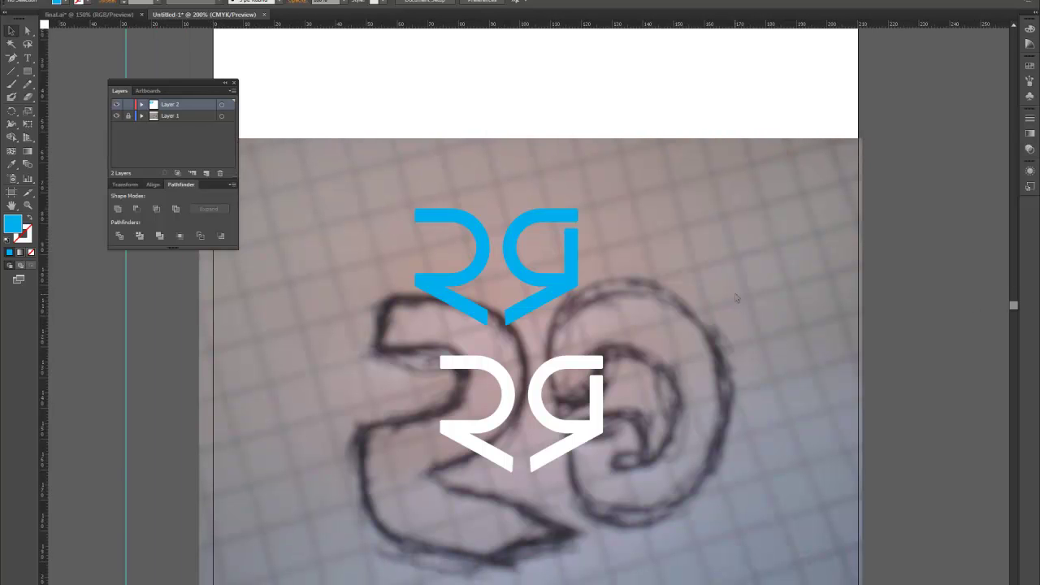